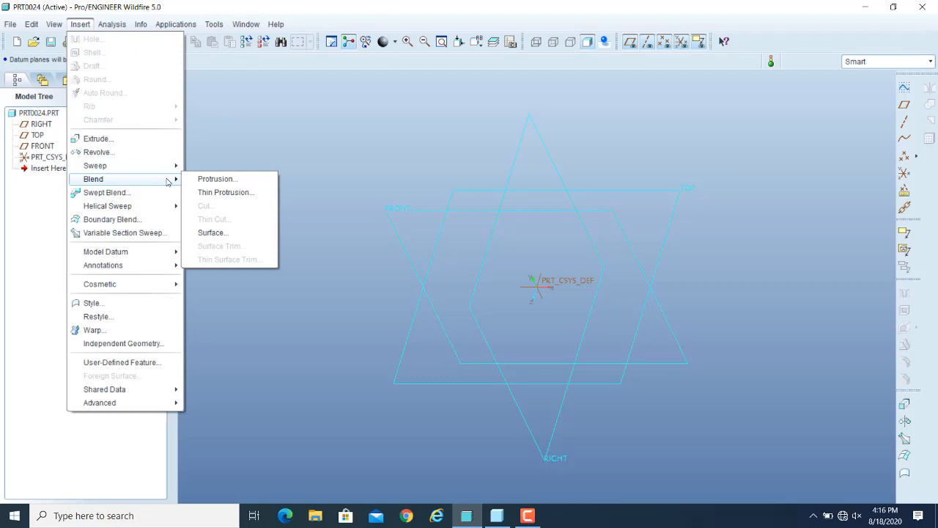
mouse_move(165, 171)
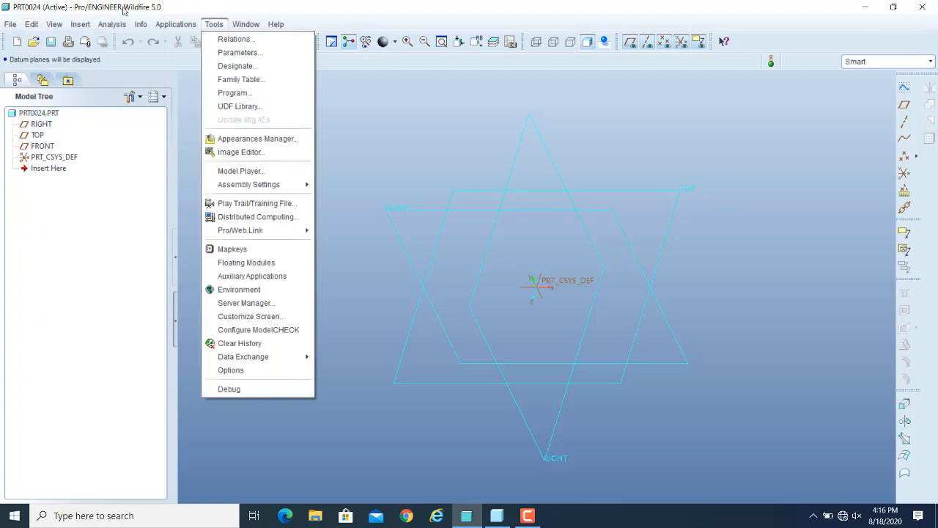
mouse_move(82, 27)
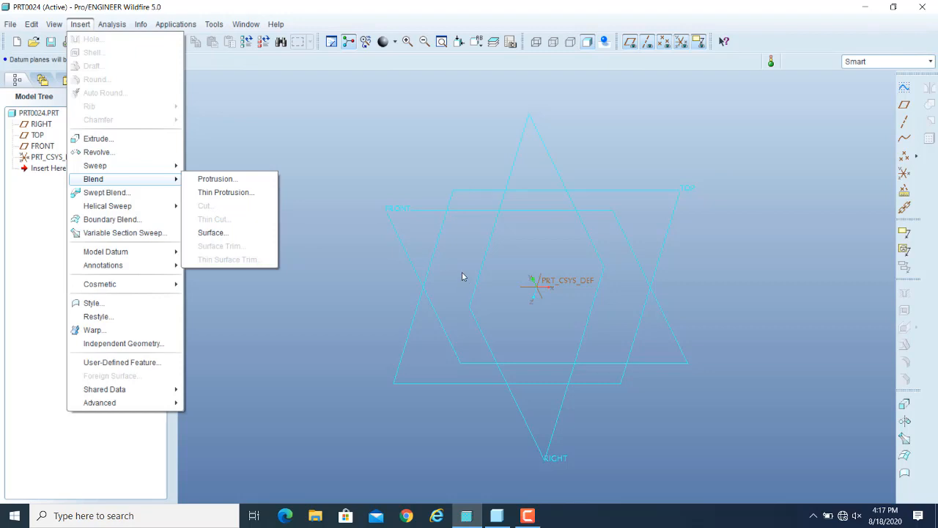
mouse_move(173, 206)
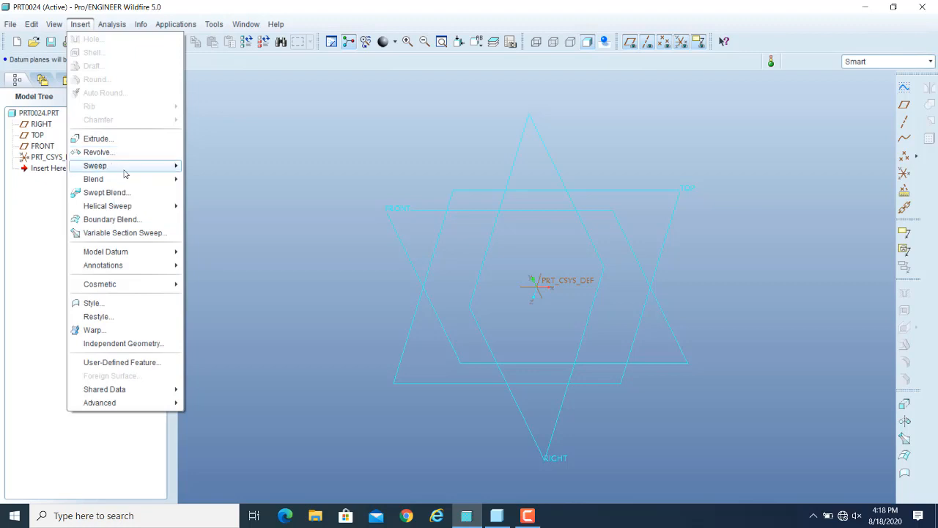
mouse_move(124, 174)
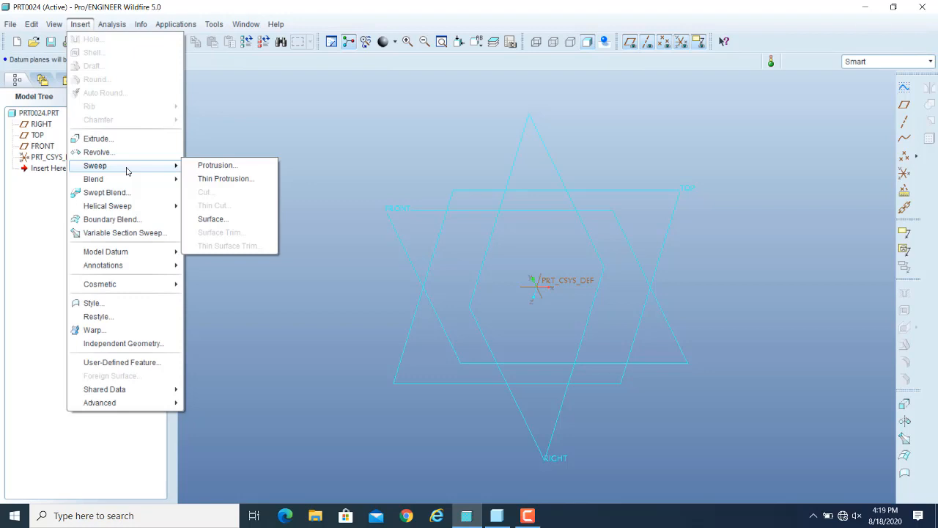
mouse_move(150, 185)
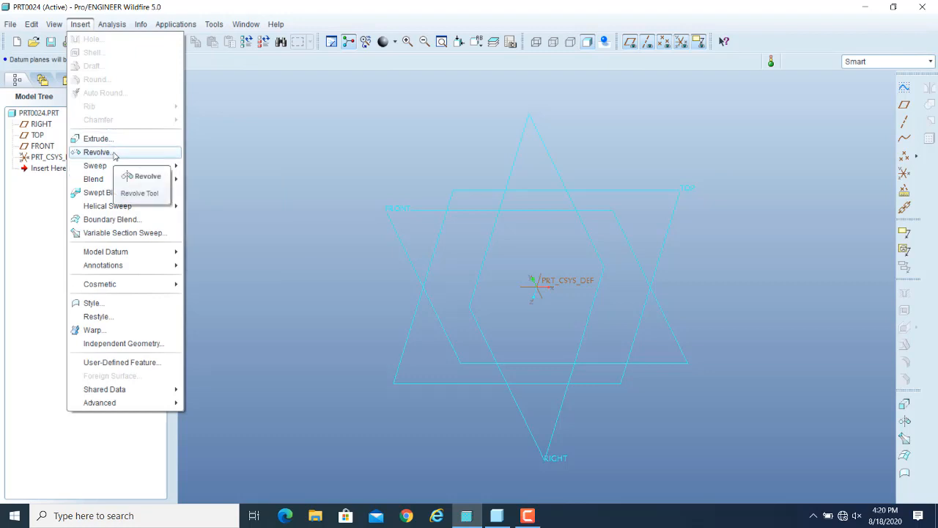
mouse_move(115, 167)
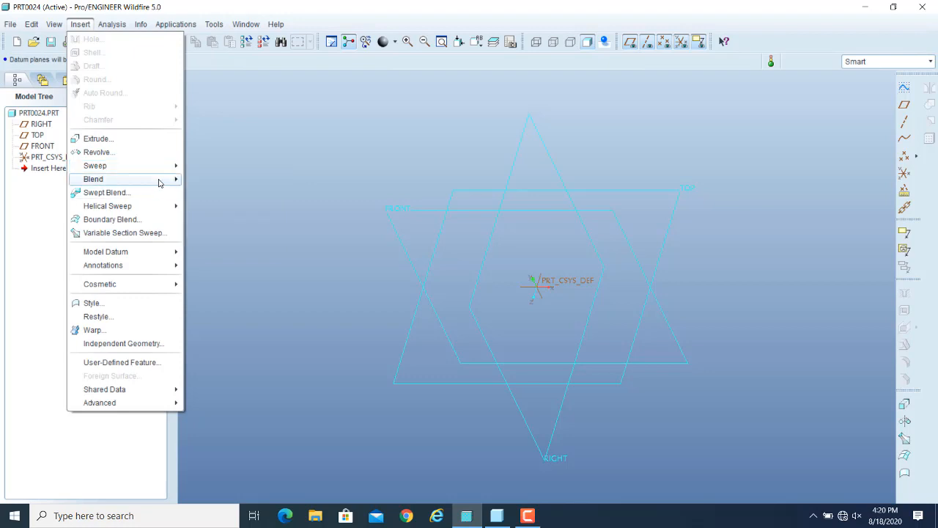
Start a solid blend protrusion that uses sketched sections.
mouse_move(158, 182)
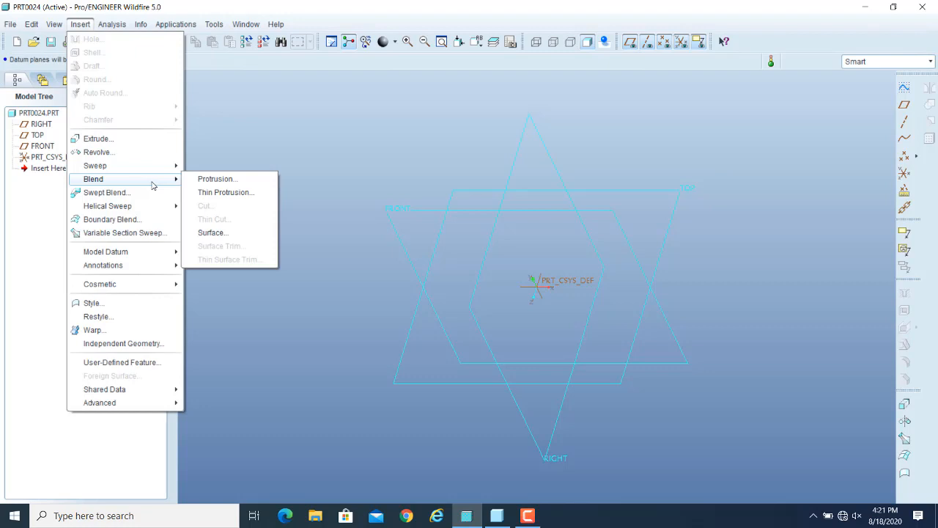
click(234, 180)
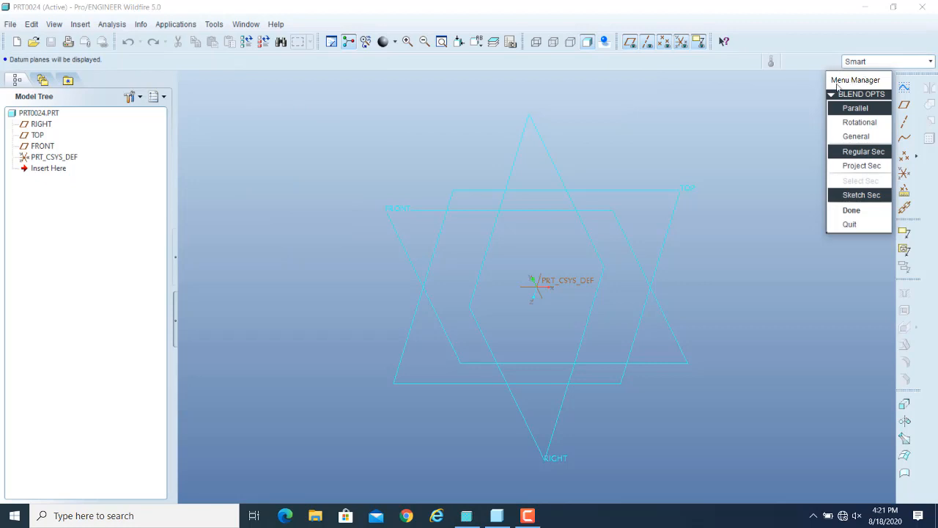
drag(866, 80, 226, 82)
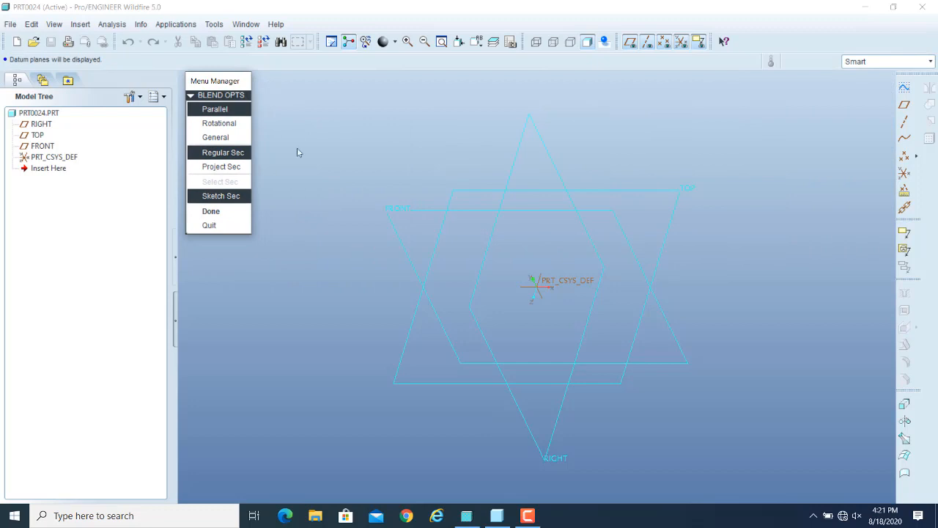
click(240, 197)
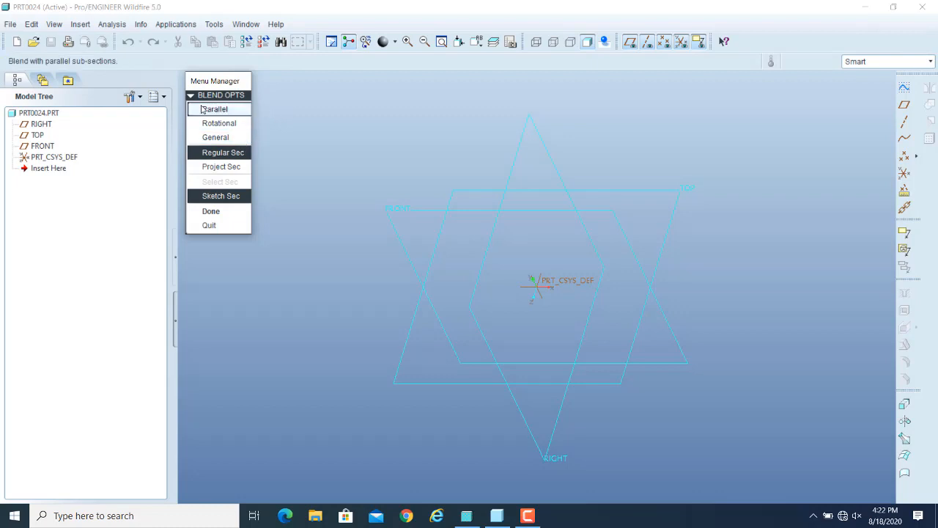
Try the Rotational and General blend types in turn, switching back to Parallel between them.
click(220, 123)
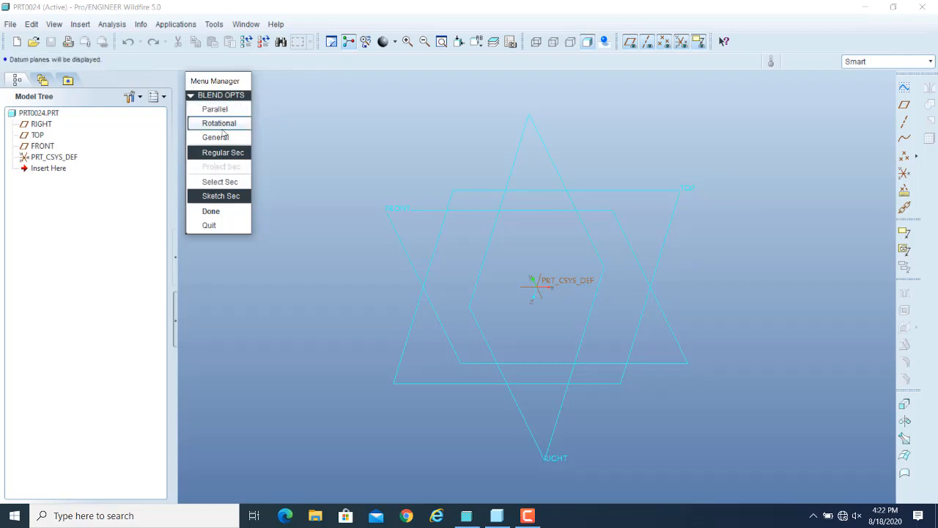
click(219, 137)
click(215, 109)
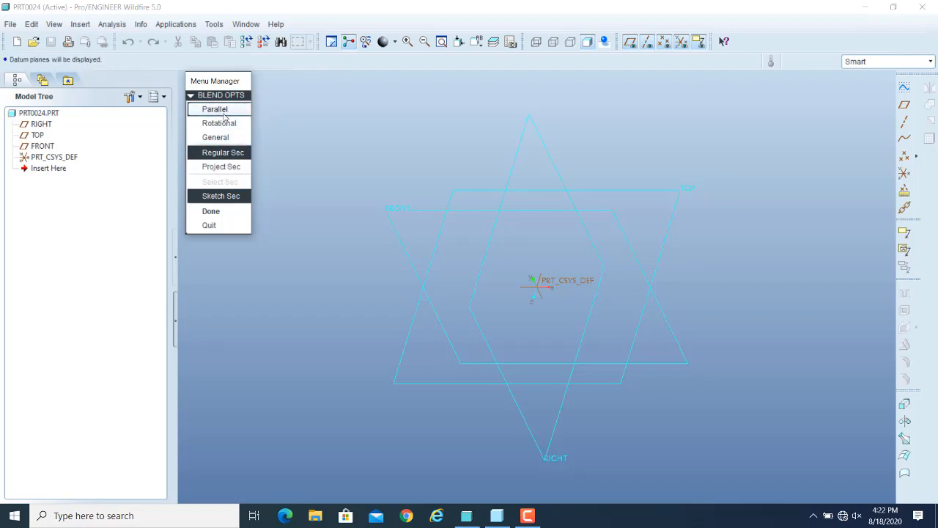
click(220, 123)
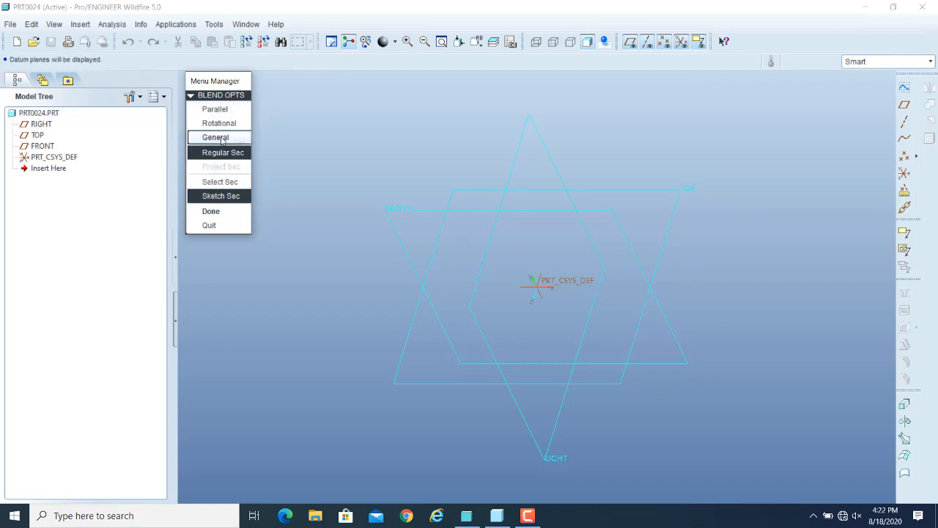
click(216, 108)
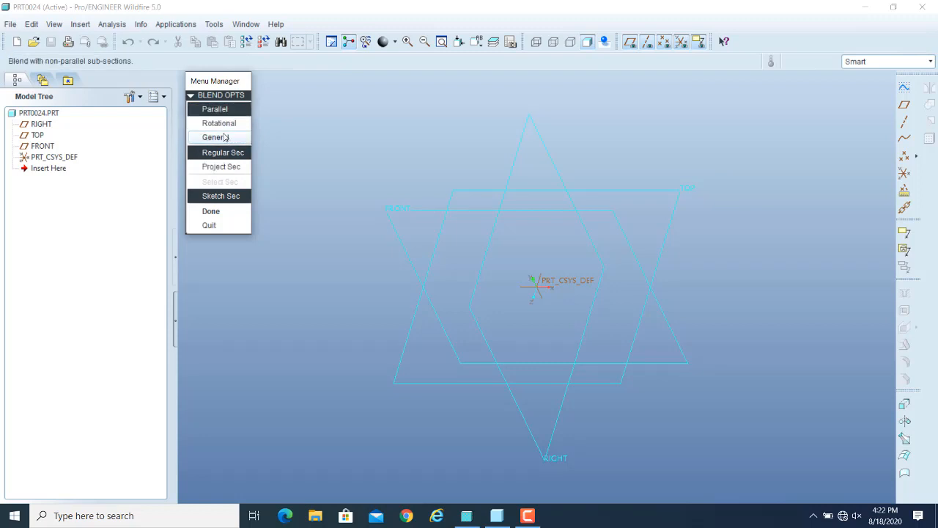
click(217, 125)
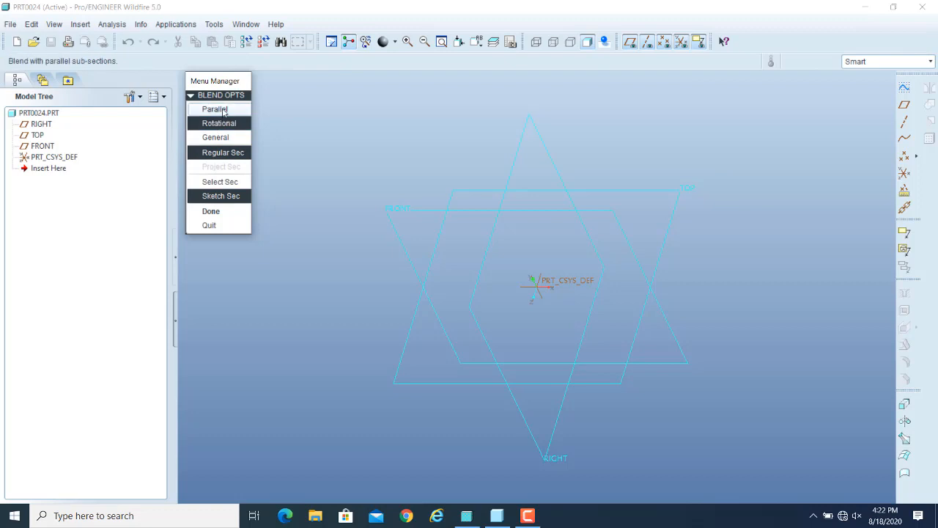
Set the blend type to Parallel with regular sections and accept the blend options.
click(224, 110)
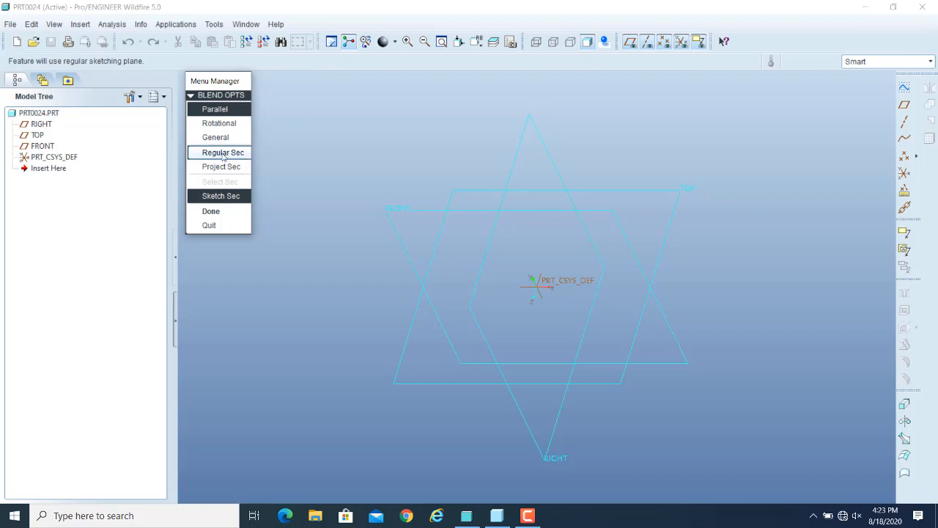
click(223, 154)
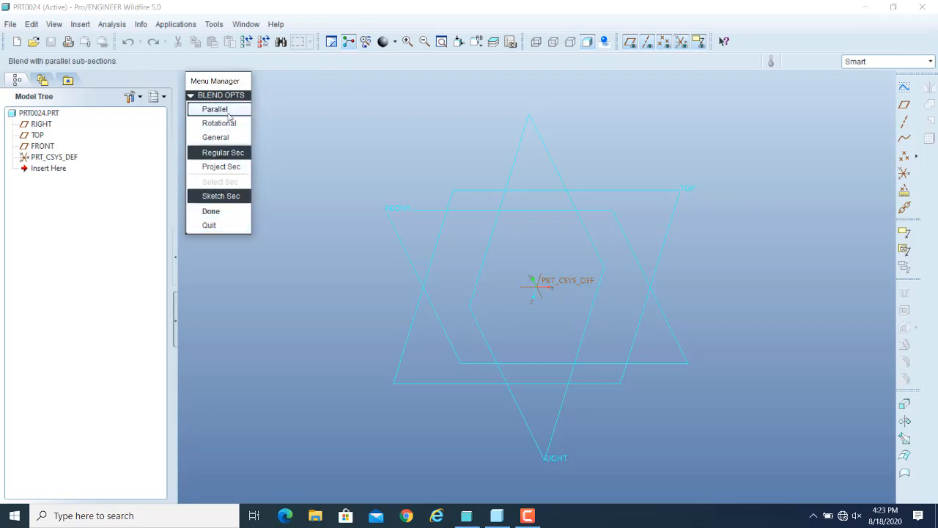
click(212, 211)
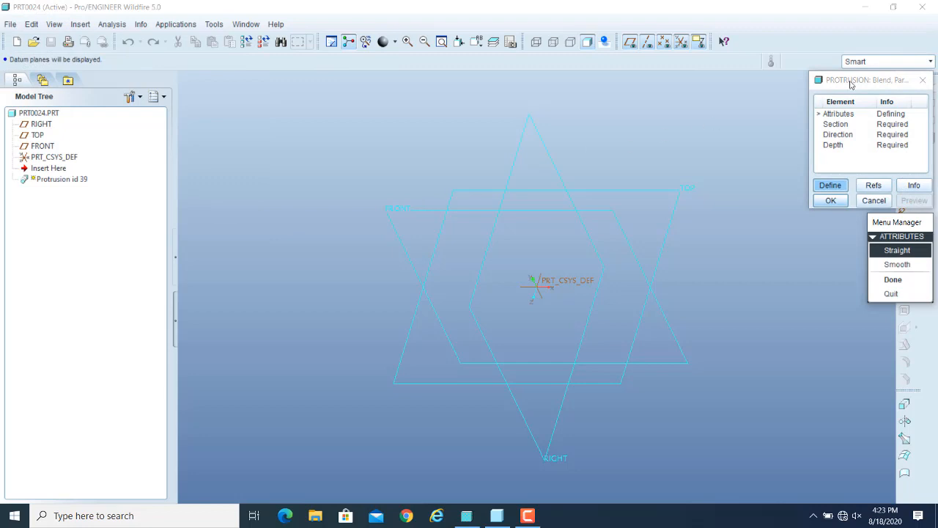
Set the blend's attribute to Straight so its sections connect with straight lines, and accept it.
drag(851, 85, 220, 82)
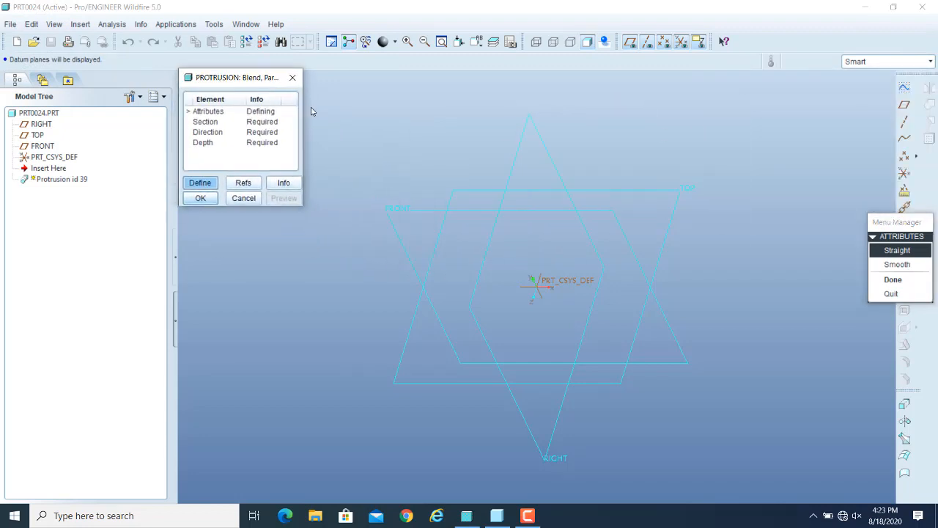
drag(886, 221, 326, 80)
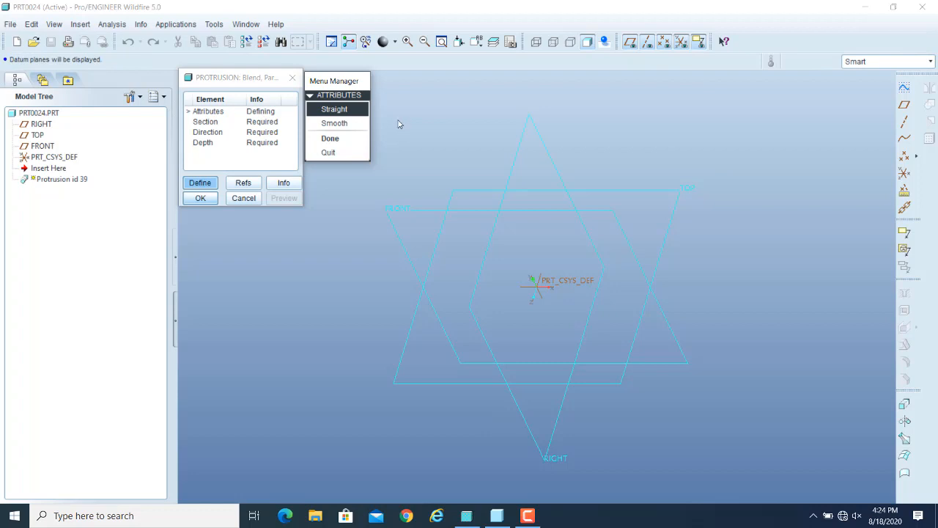
click(352, 111)
click(362, 110)
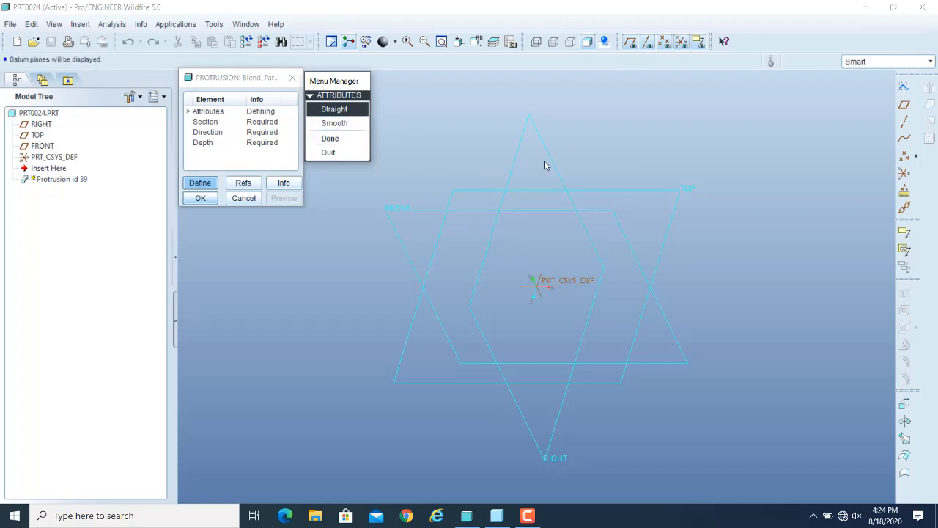
click(360, 110)
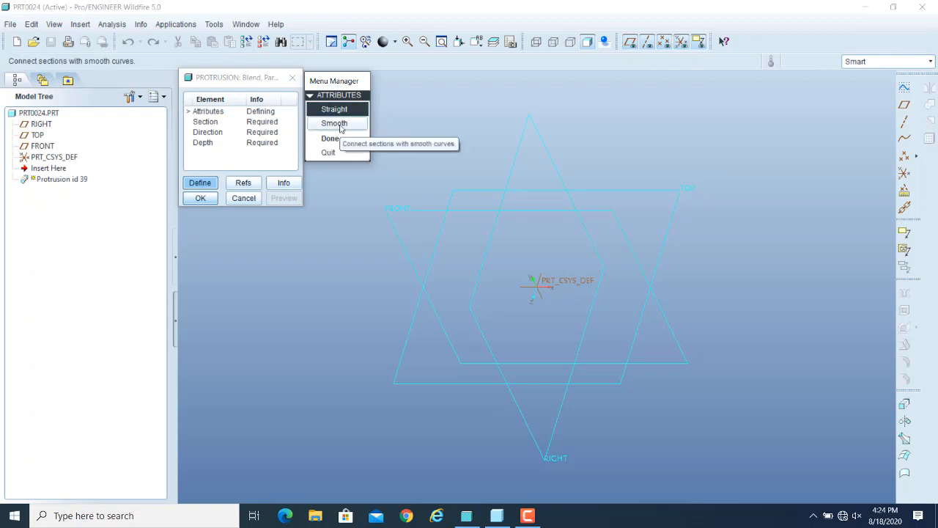
click(341, 123)
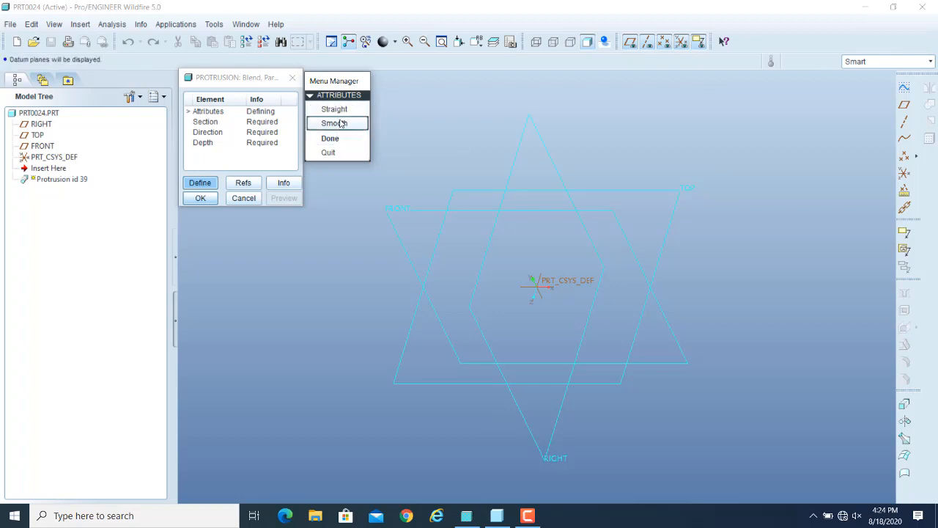
click(341, 123)
click(355, 110)
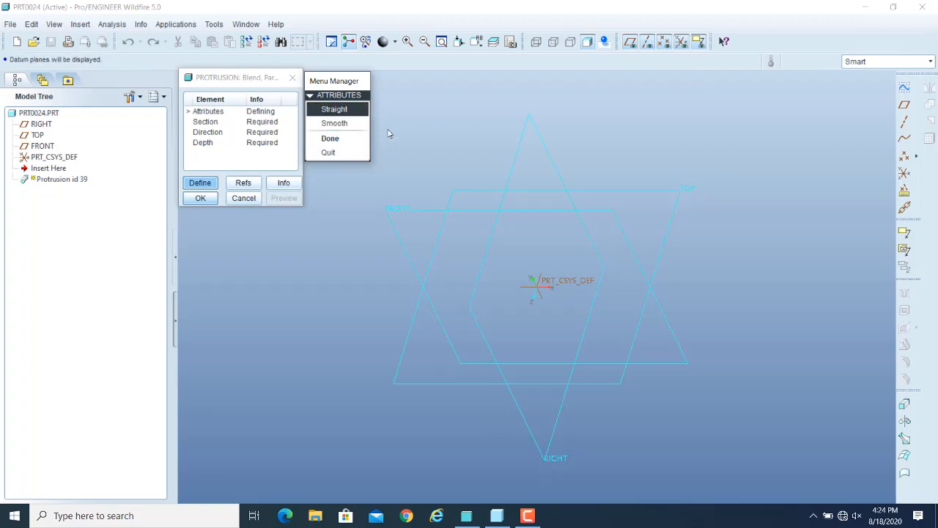
click(346, 143)
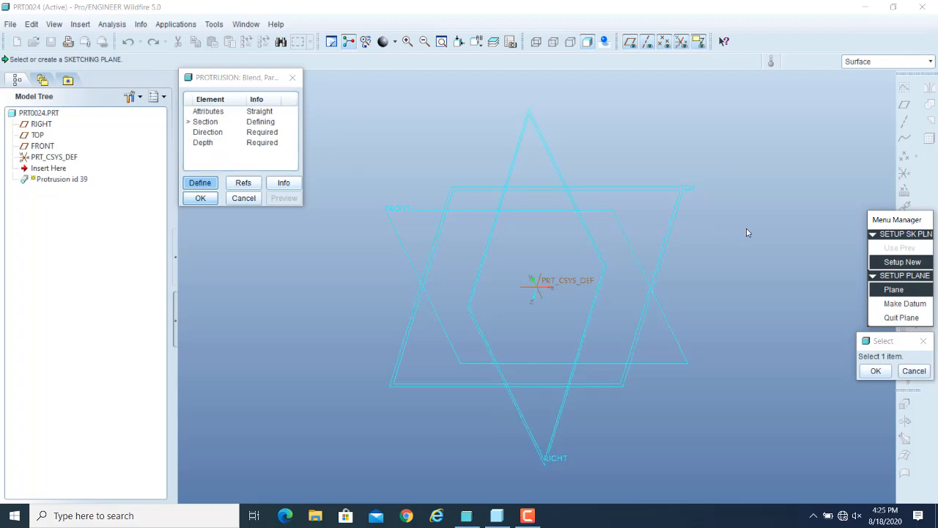
Set up a new sketching plane for the blend section on the TOP datum plane.
drag(878, 223, 346, 92)
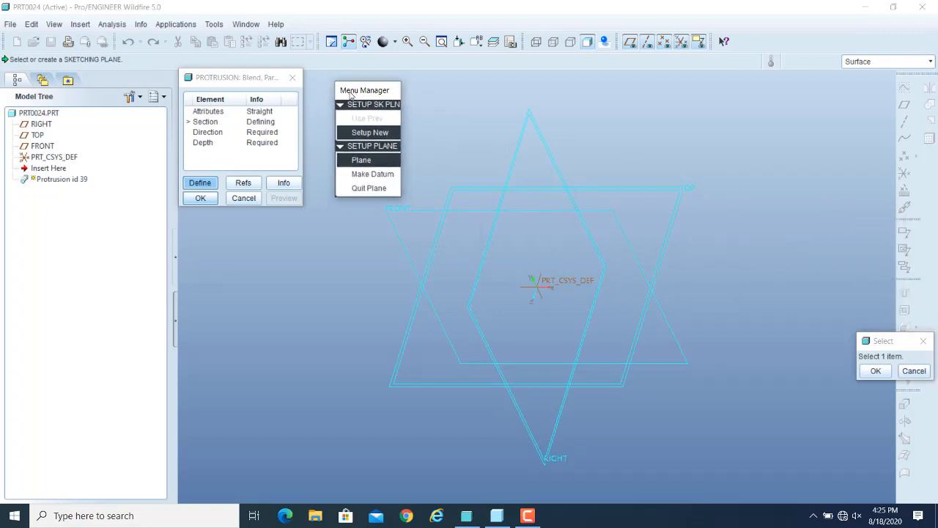
drag(900, 340, 458, 97)
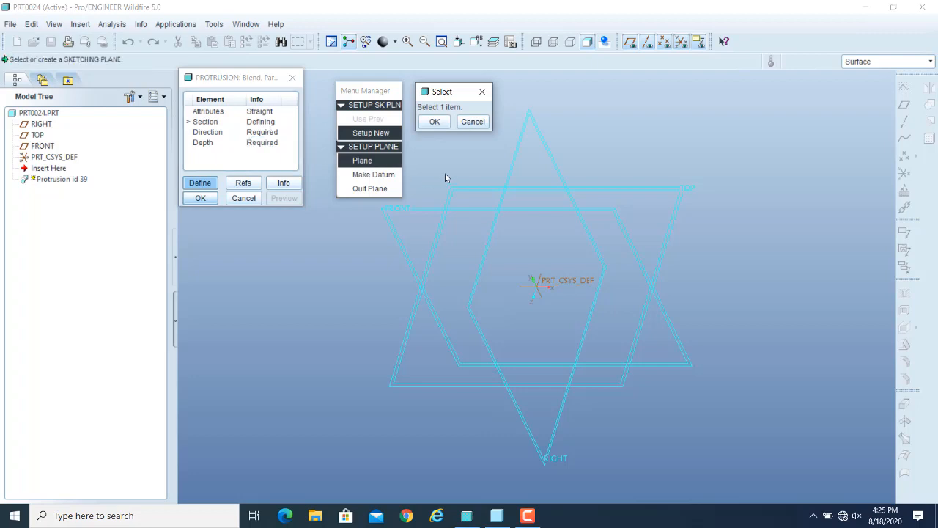
click(396, 132)
click(370, 165)
click(367, 163)
click(363, 162)
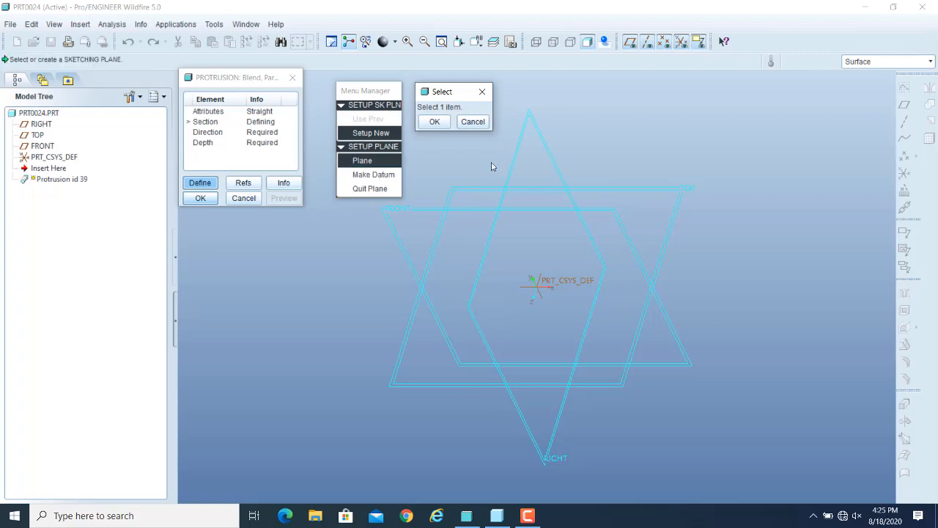
click(435, 122)
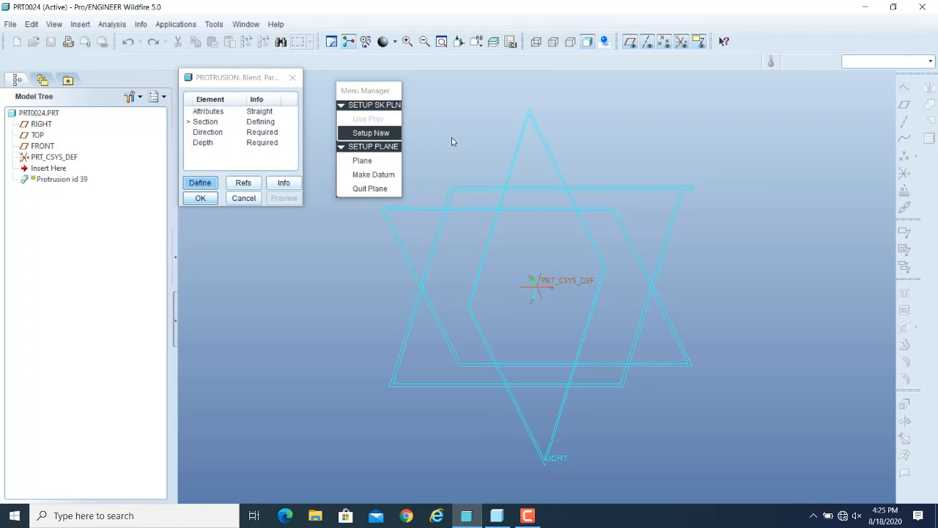
click(372, 161)
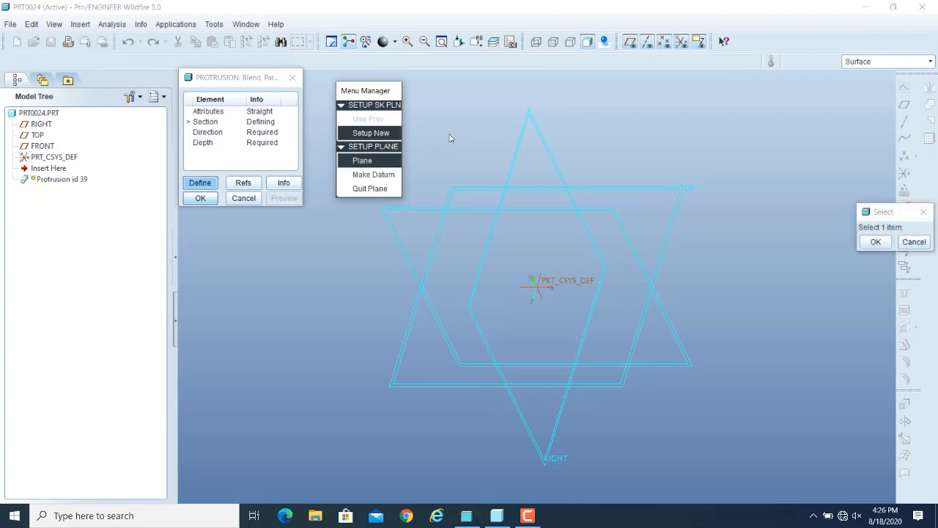
drag(884, 212, 456, 92)
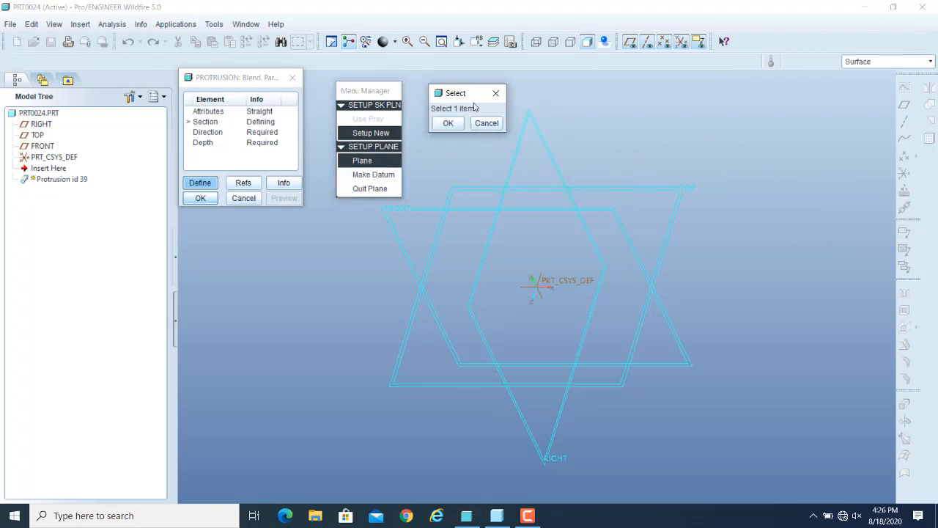
click(685, 193)
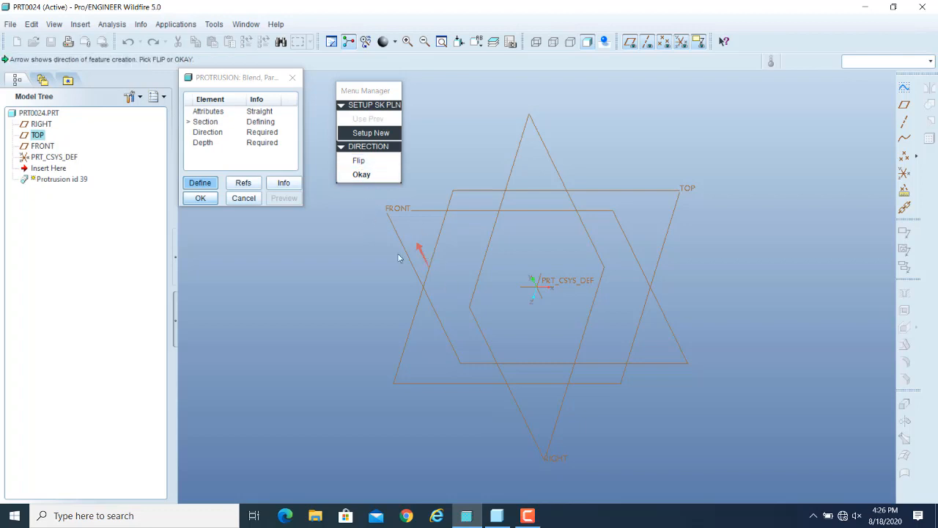
Flip the feature creation direction, accept it, and orient the sketching plane with the default view.
click(368, 167)
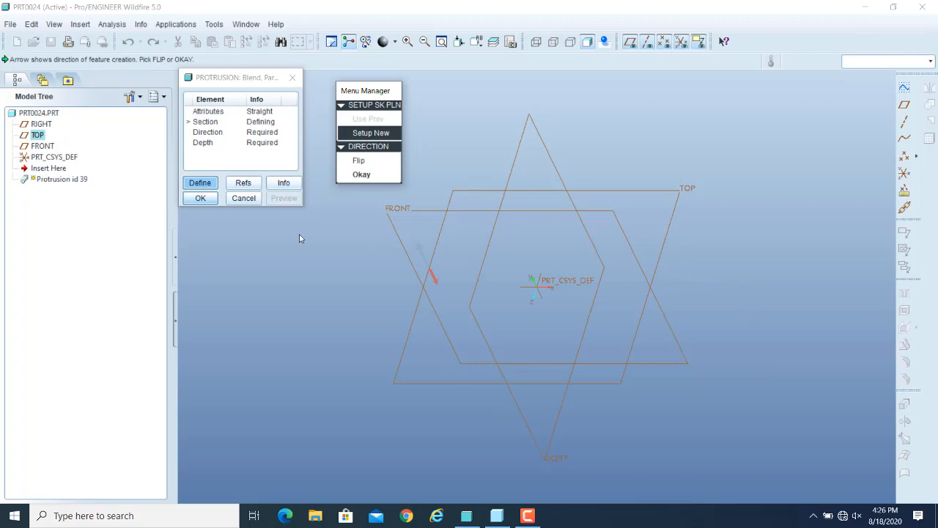
click(361, 175)
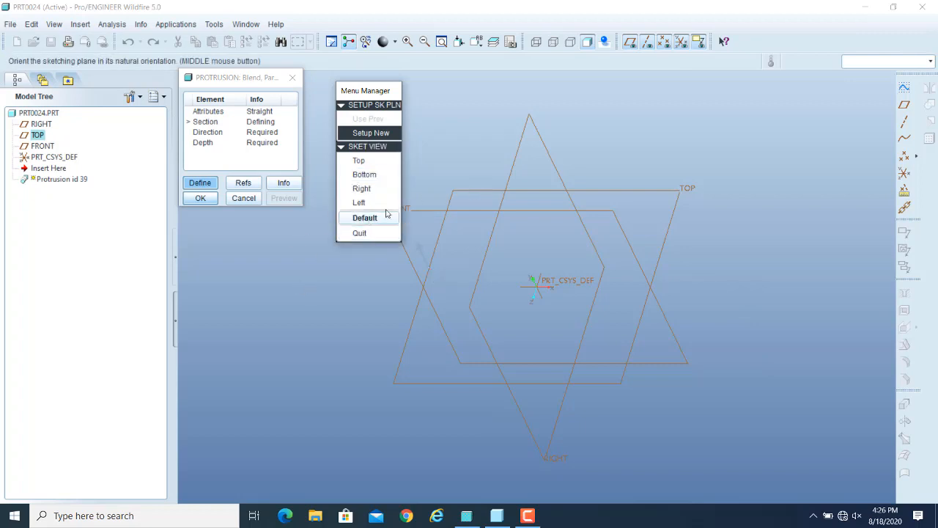
click(377, 217)
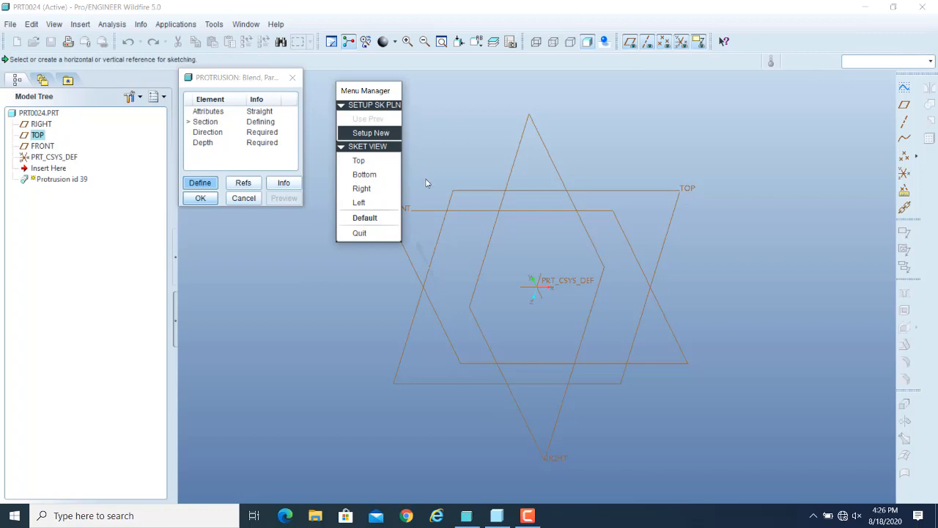
Sketch the first blend section as a rectangle about 313 wide and 148 high, with its lower-left corner at the origin.
click(365, 218)
click(364, 218)
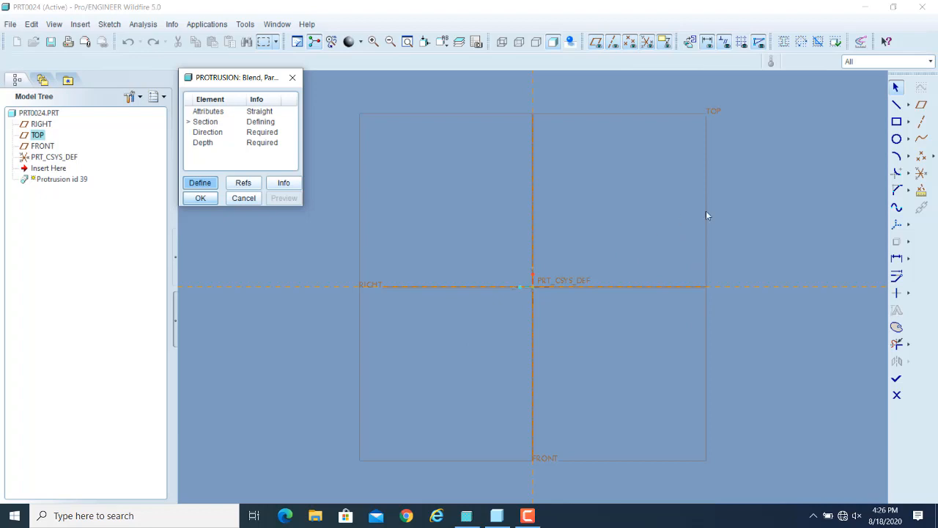
click(897, 121)
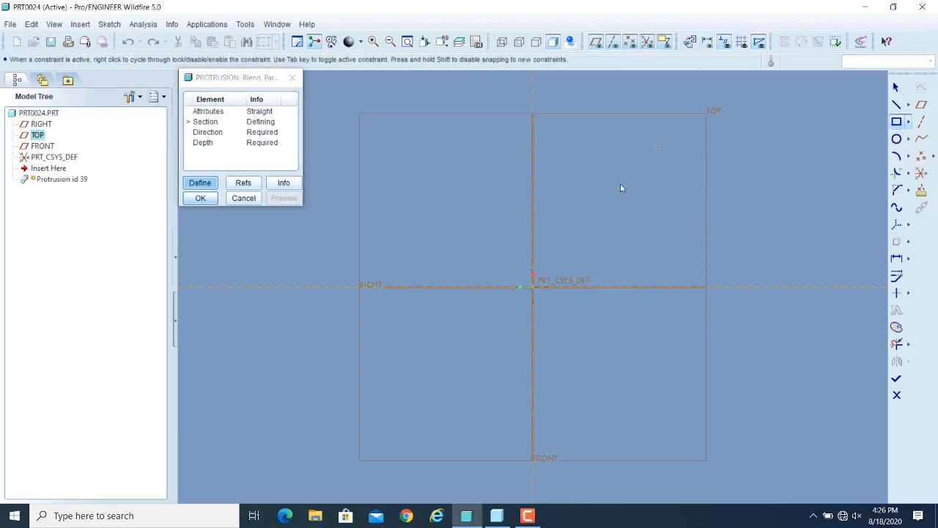
click(532, 286)
click(660, 175)
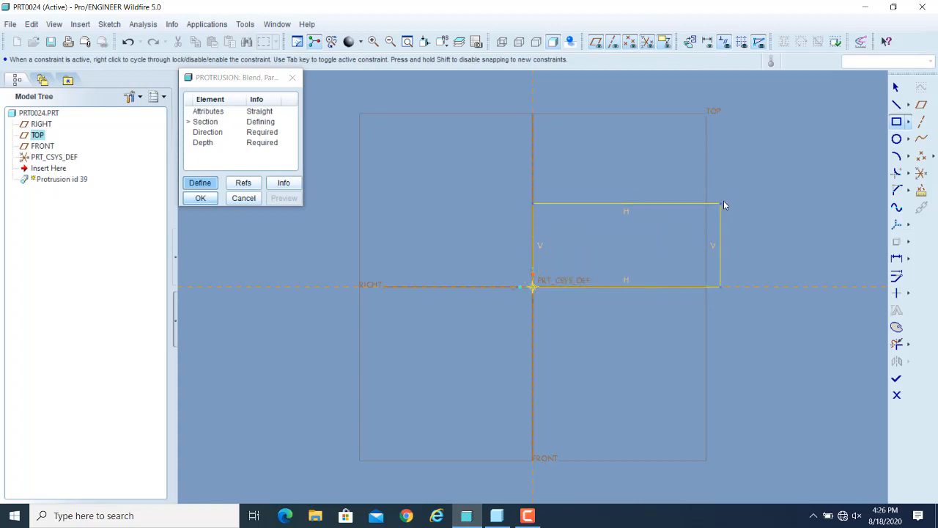
click(745, 186)
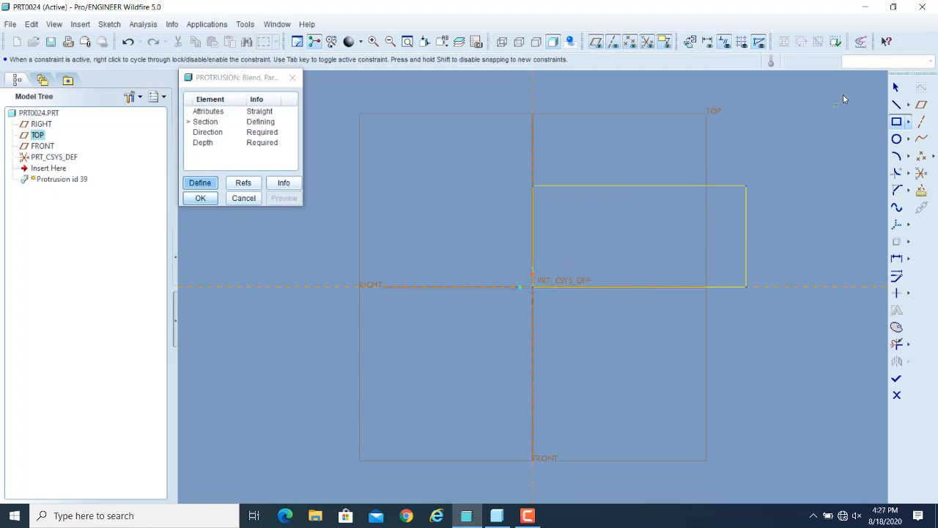
click(896, 87)
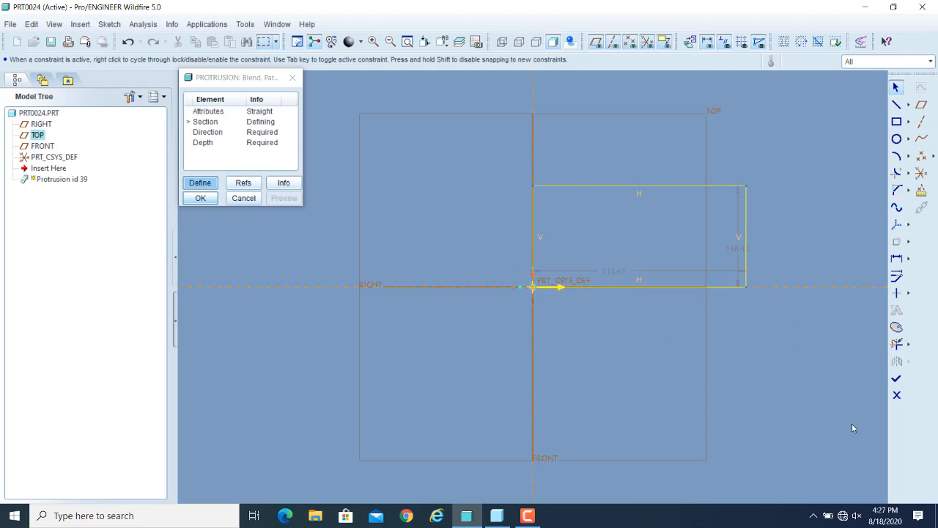
Try to finish the blend sketch with only the first section, and return the view to the 2D sketch orientation.
click(896, 380)
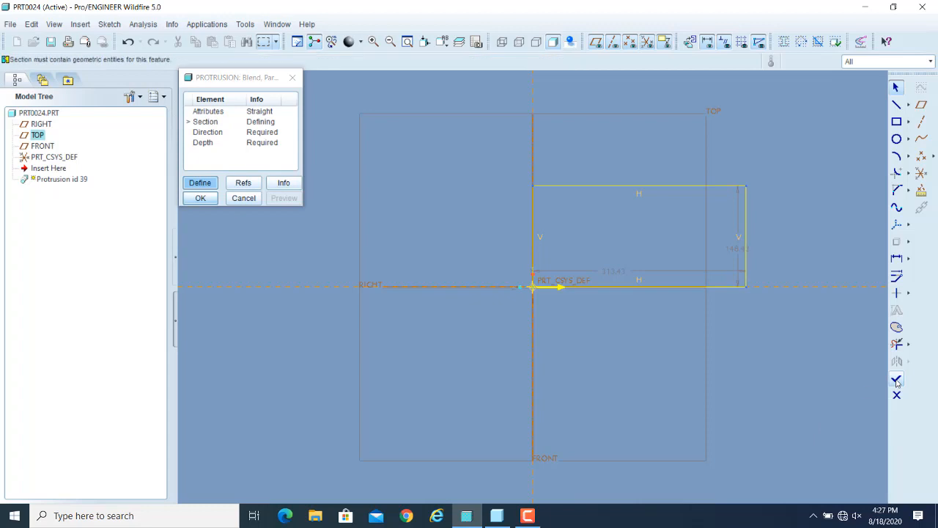
drag(35, 58, 111, 61)
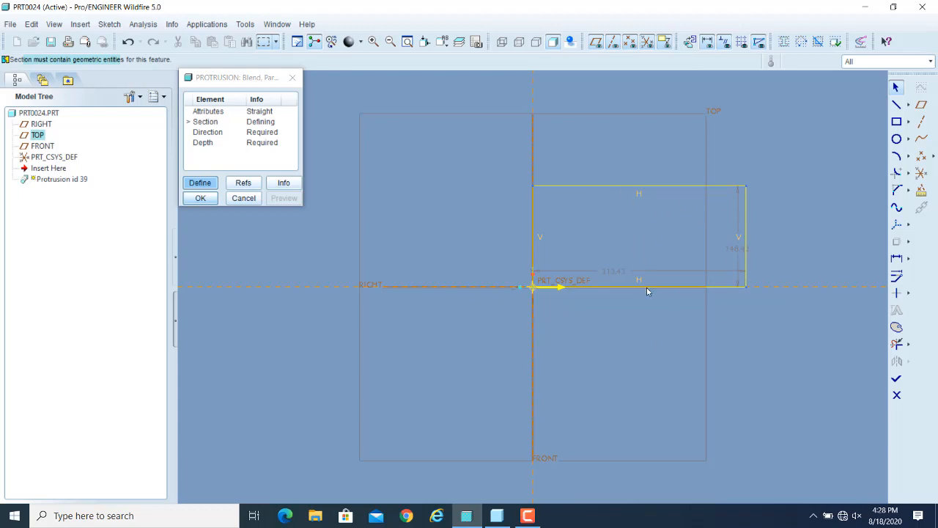
middle_drag(754, 335, 742, 286)
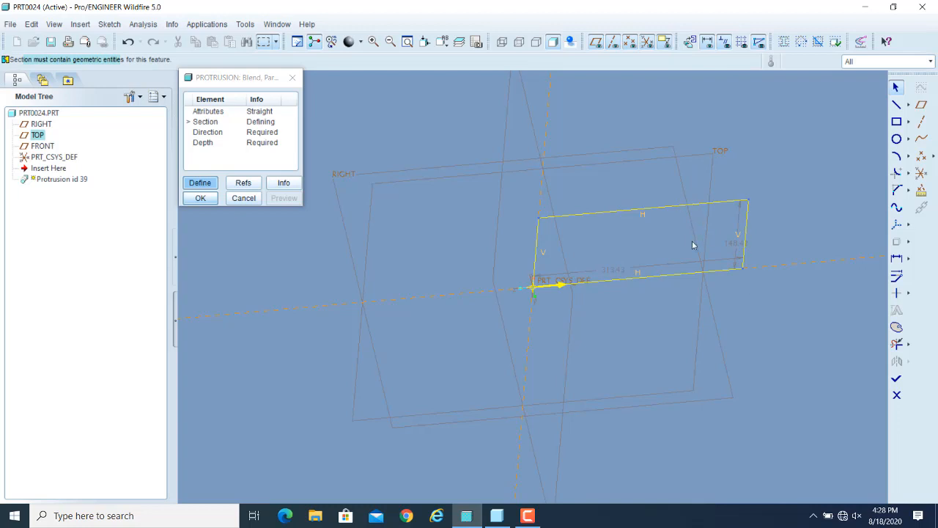
click(690, 42)
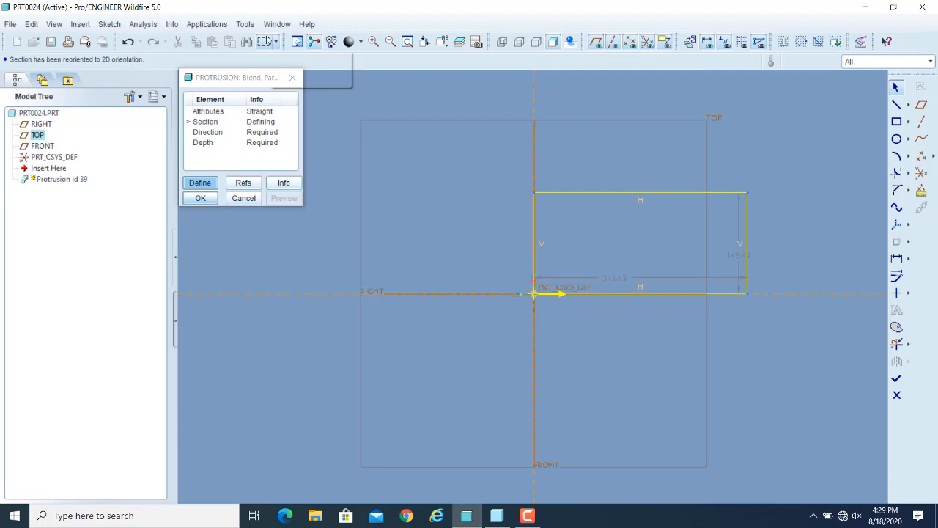
Toggle the sketch from the first blend section to the second one.
click(111, 25)
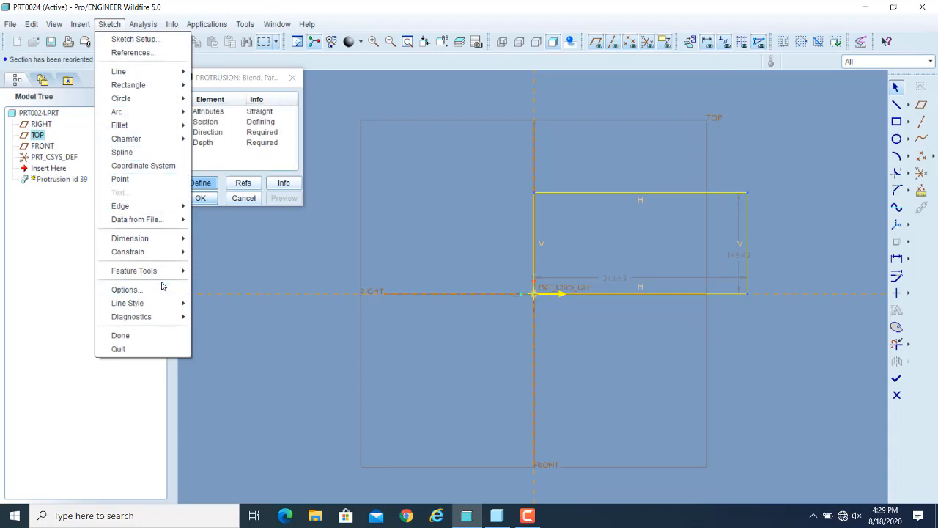
mouse_move(167, 278)
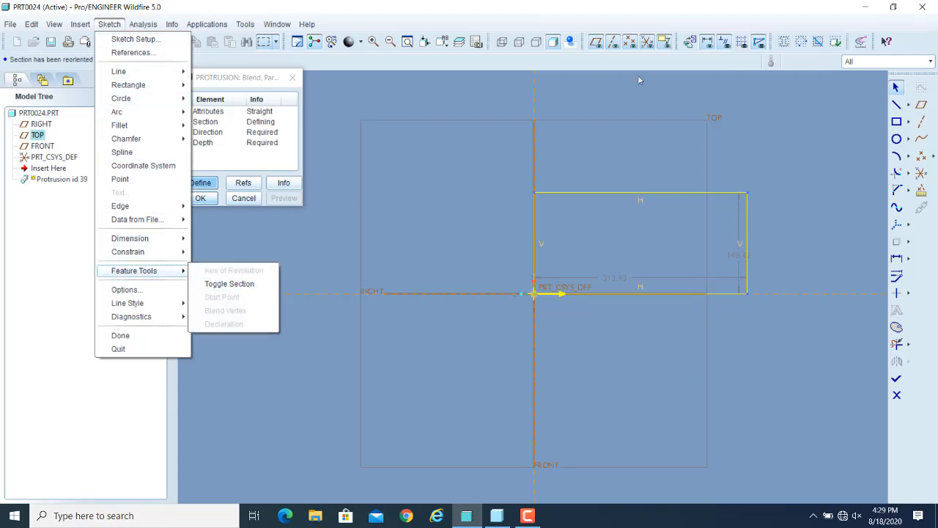
click(734, 6)
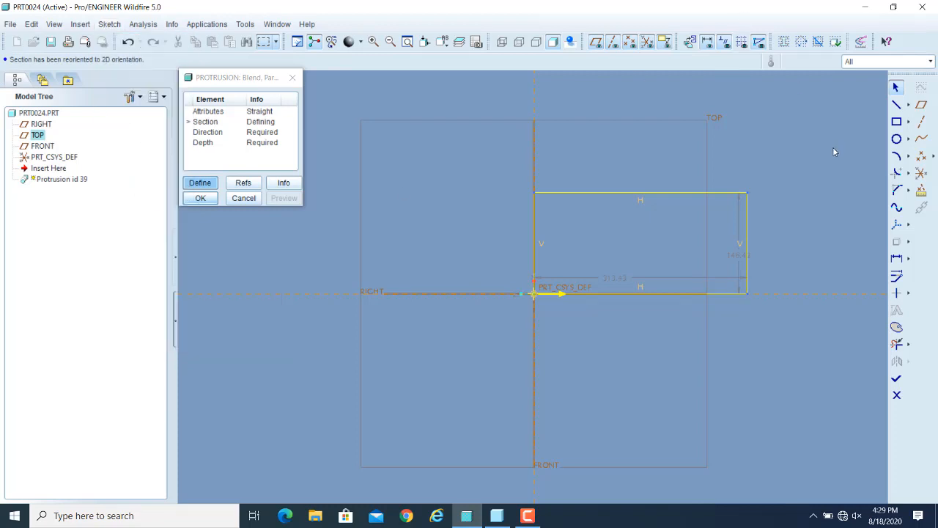
right_click(626, 138)
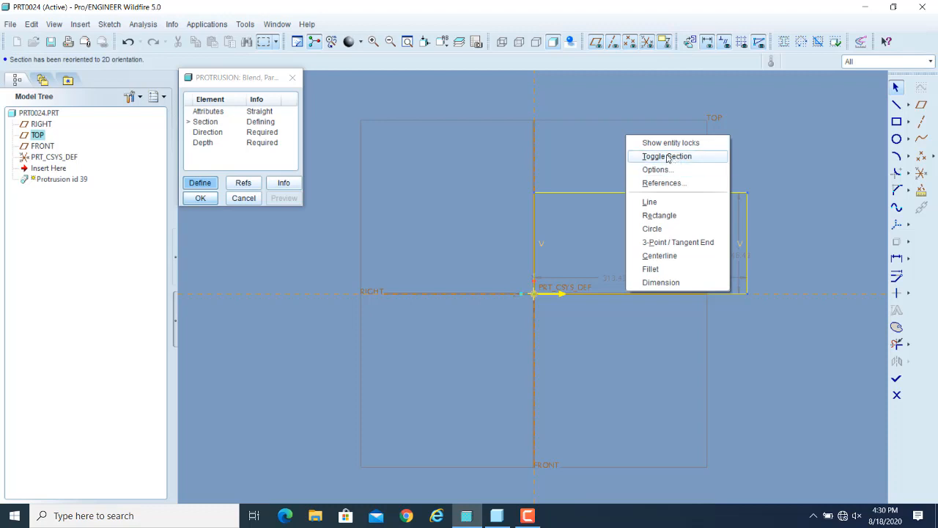
click(667, 157)
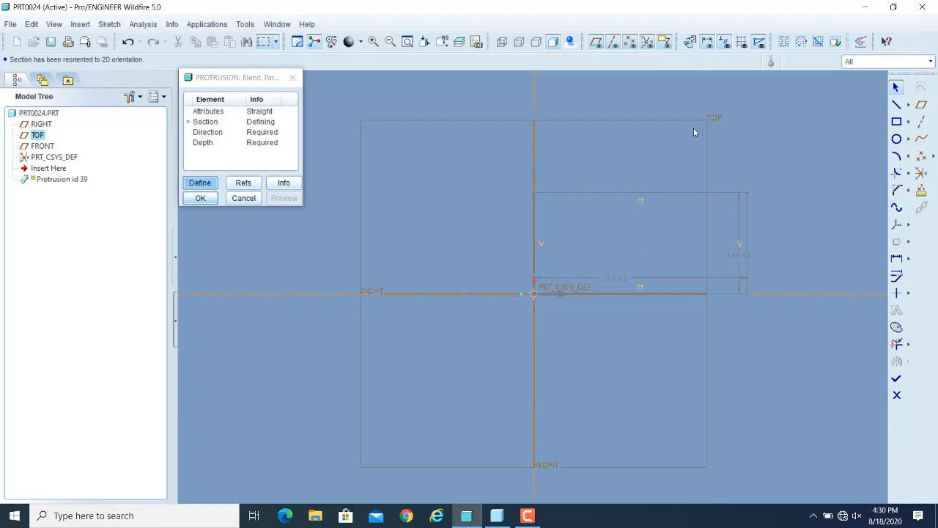
click(528, 515)
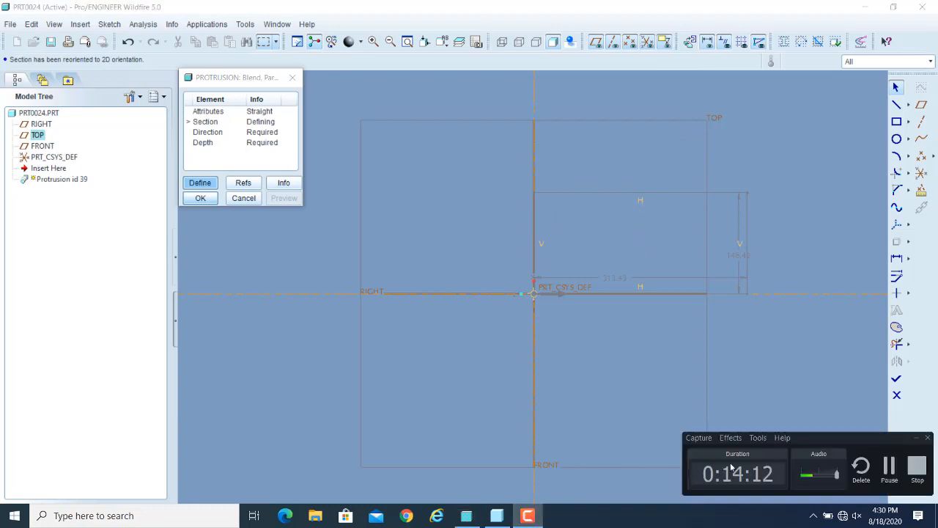
click(888, 470)
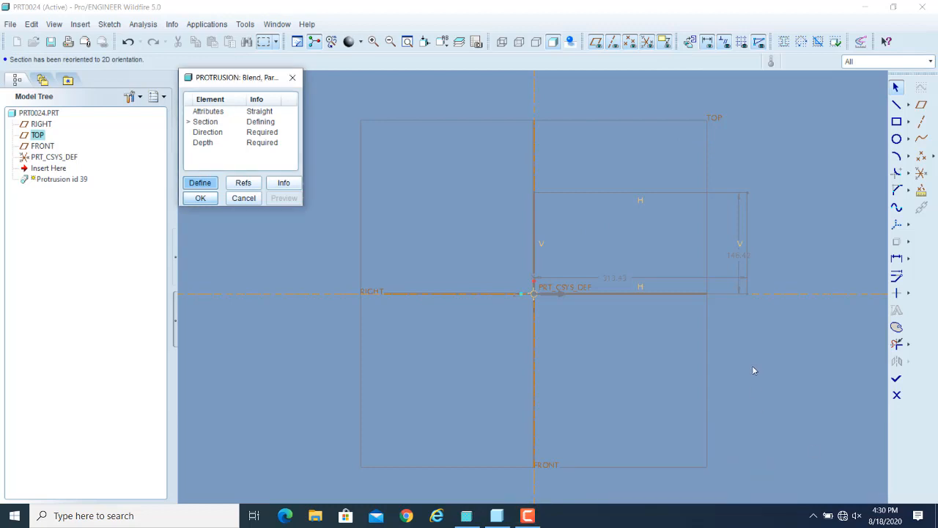
click(530, 516)
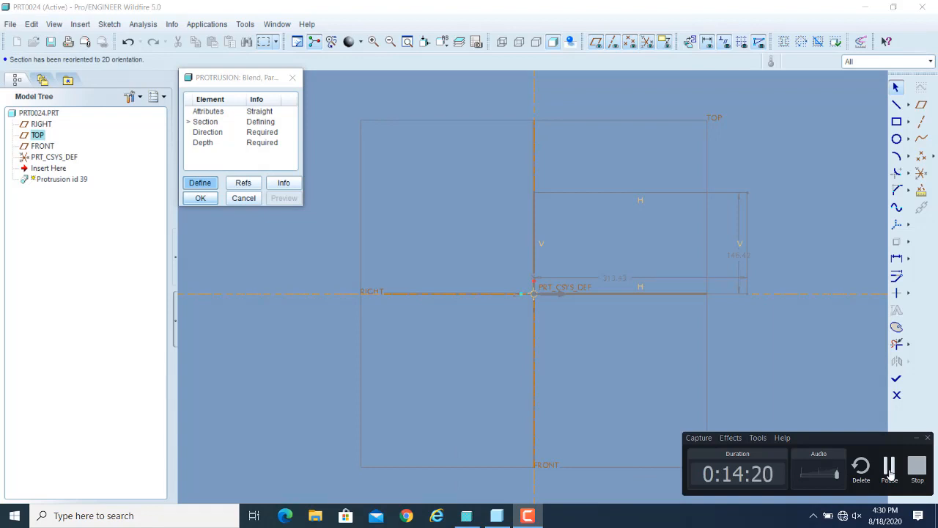
click(890, 470)
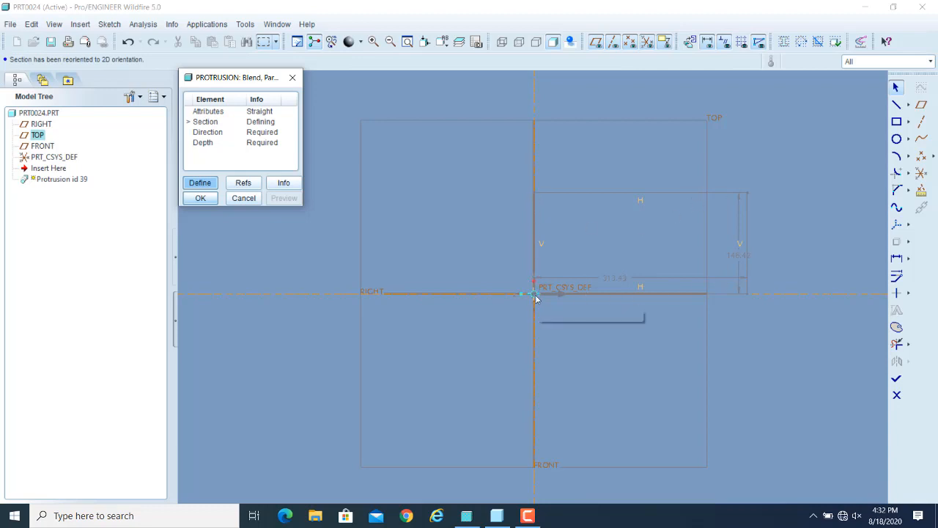
Sketch the second blend section as a rectangle about 182 wide and 73 high inside the first section's rectangle.
click(897, 124)
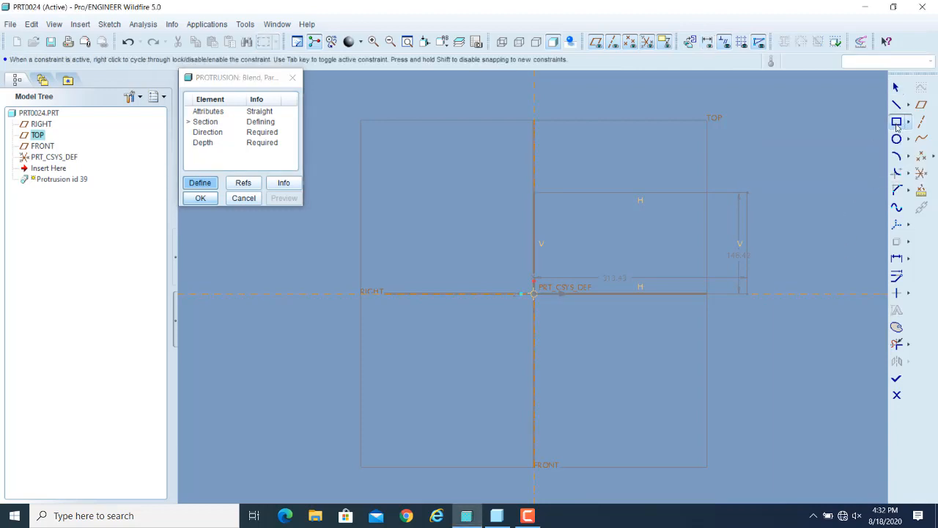
click(594, 269)
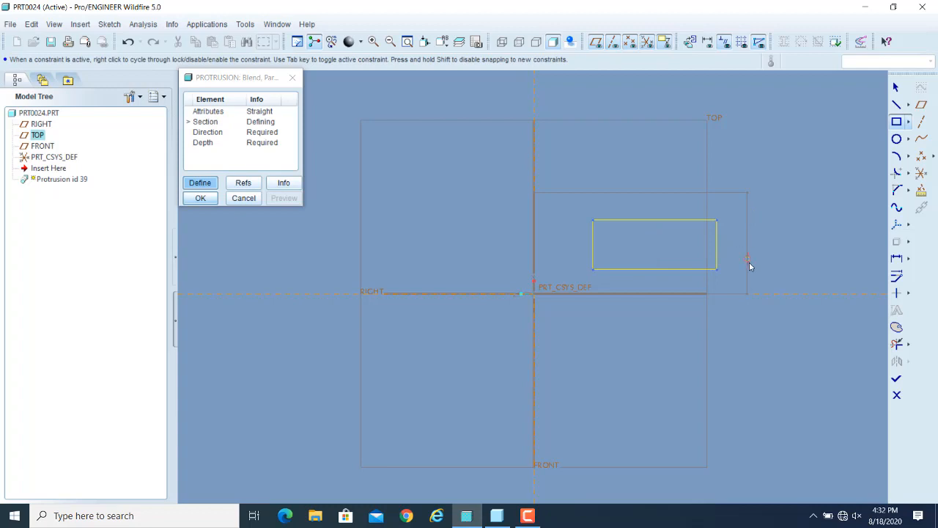
click(897, 87)
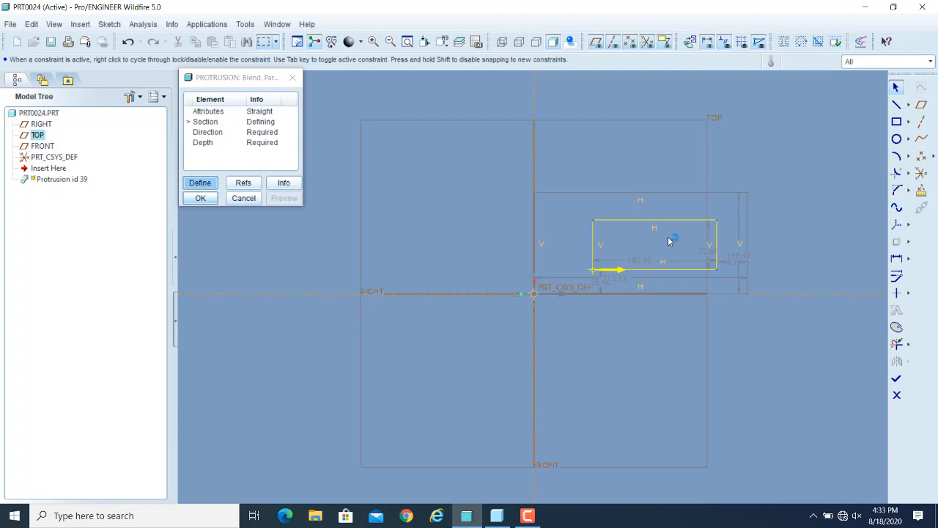
Toggle the sketch from the second blend section to the third one.
click(116, 27)
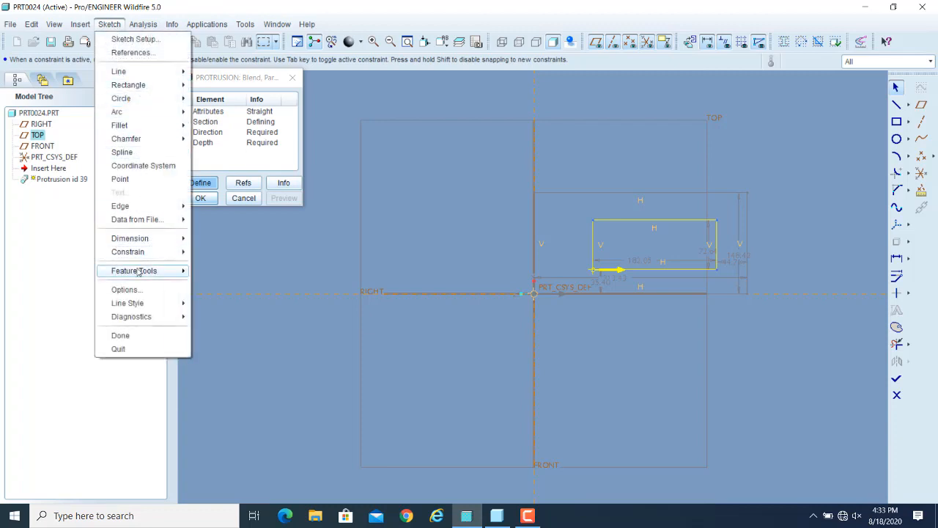
mouse_move(183, 272)
click(583, 5)
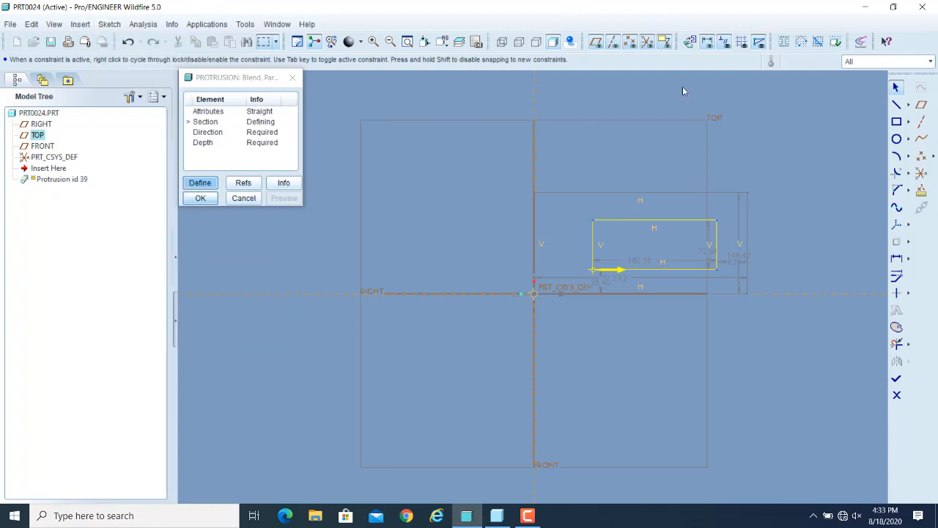
right_click(574, 157)
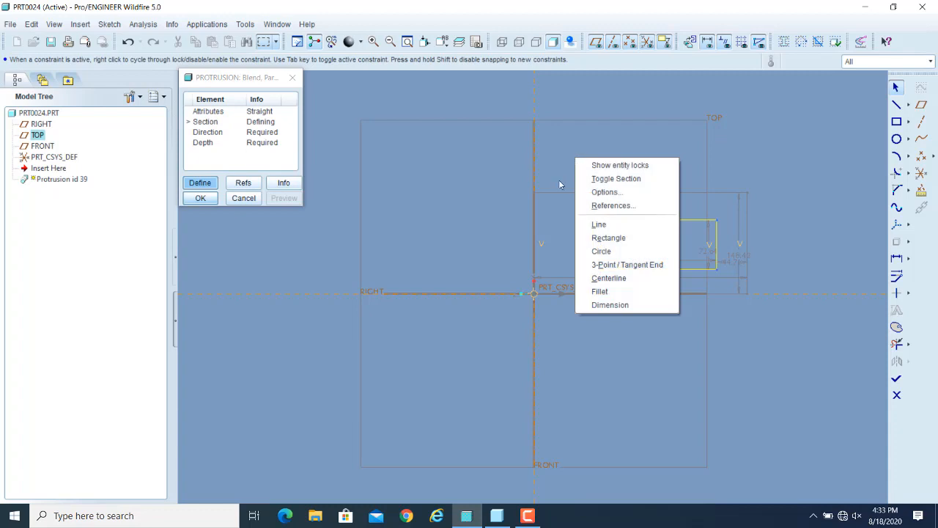
click(614, 178)
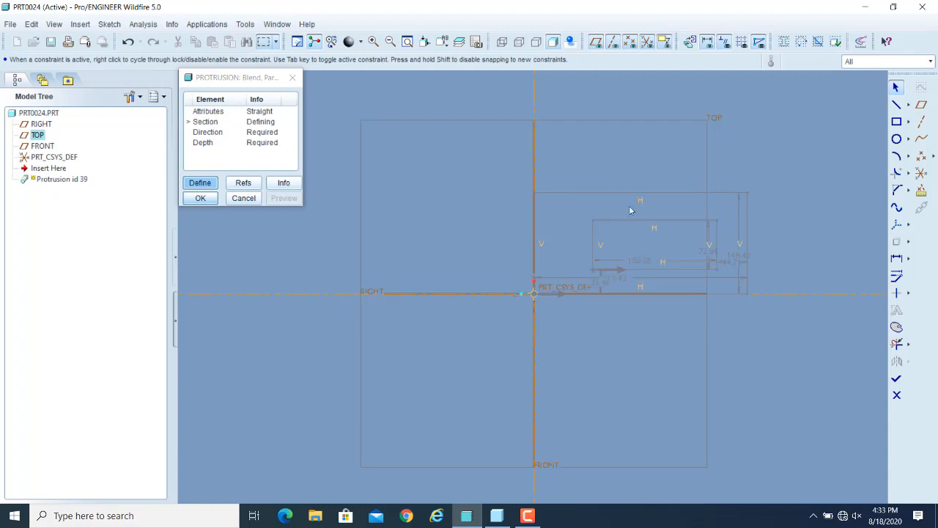
Sketch the third blend section as a rectangle about 323 wide and 213 high around the second section, starting below the horizontal reference.
click(897, 122)
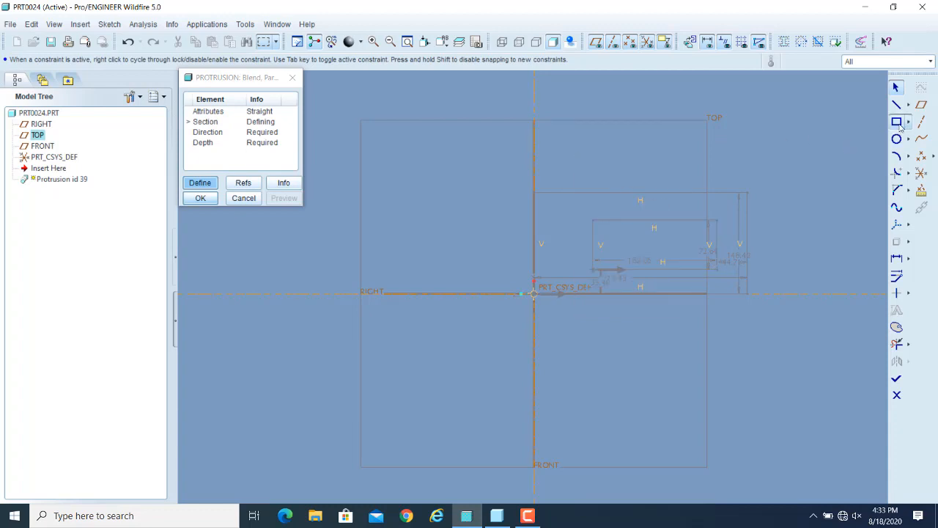
click(559, 311)
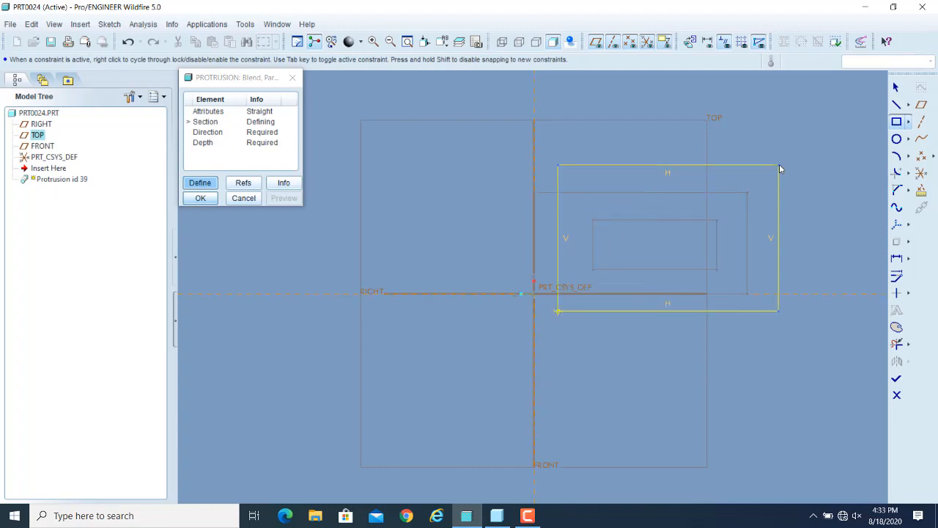
click(779, 166)
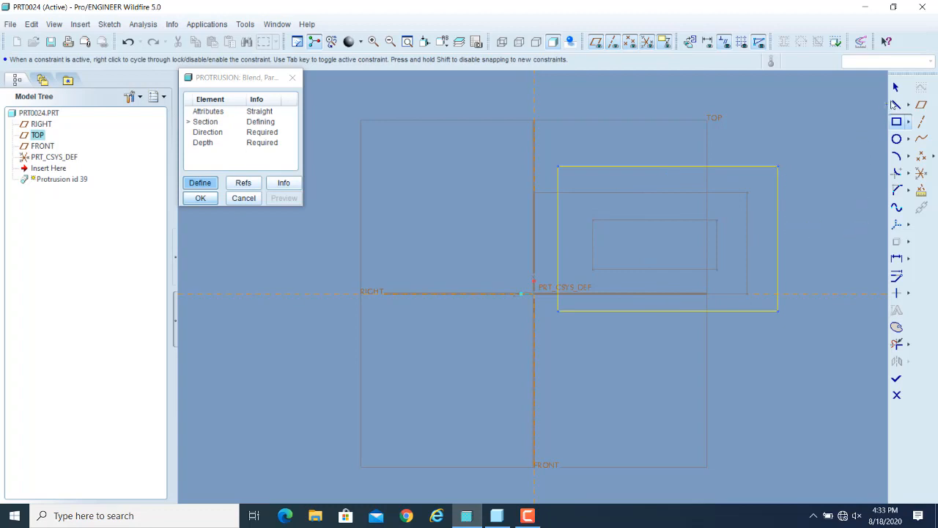
click(896, 88)
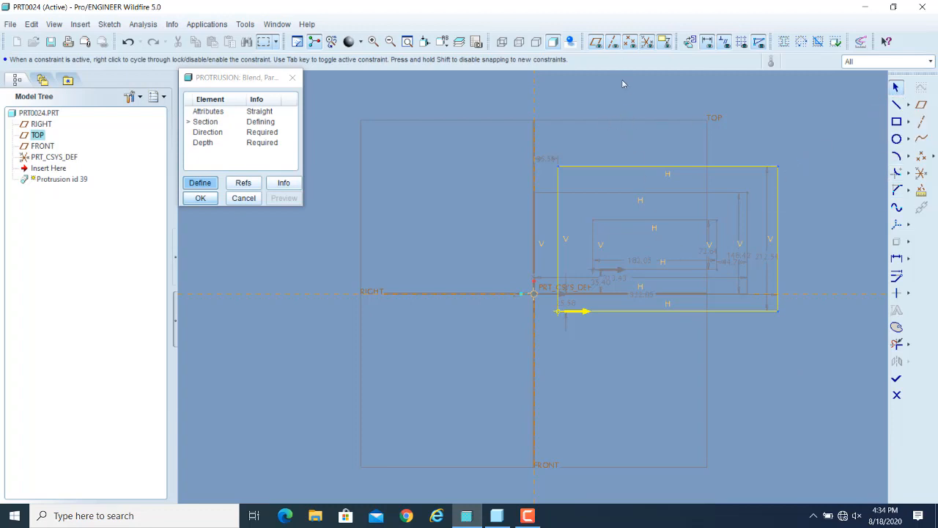
Finish the blend sketch with its three rectangular sections, without toggling to another section.
right_click(632, 112)
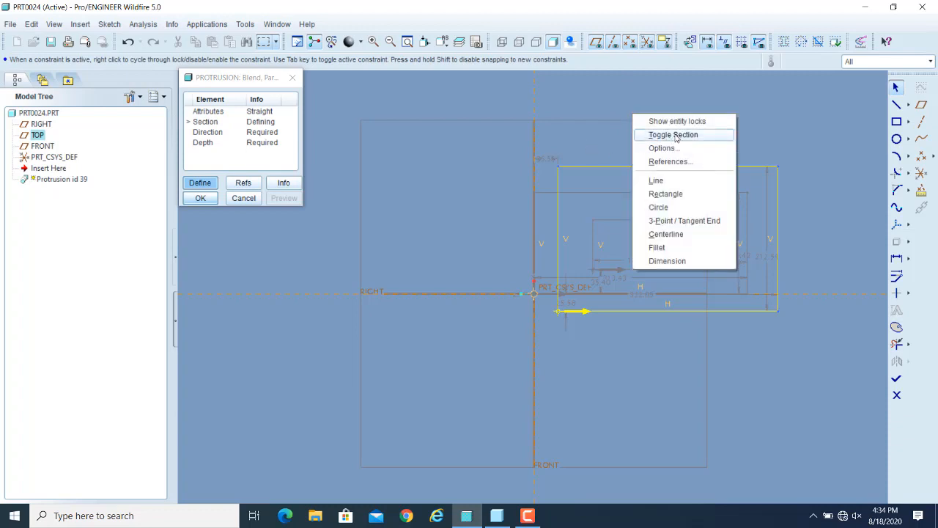
click(814, 162)
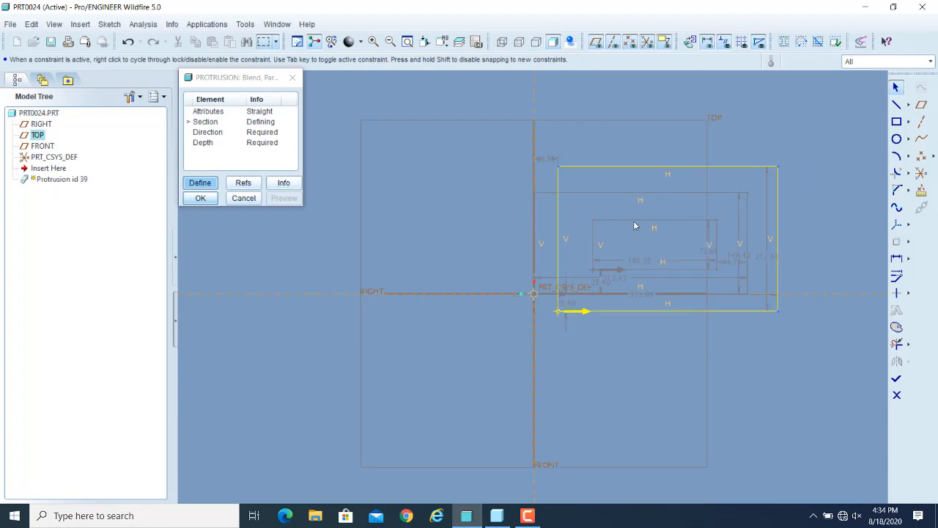
click(896, 381)
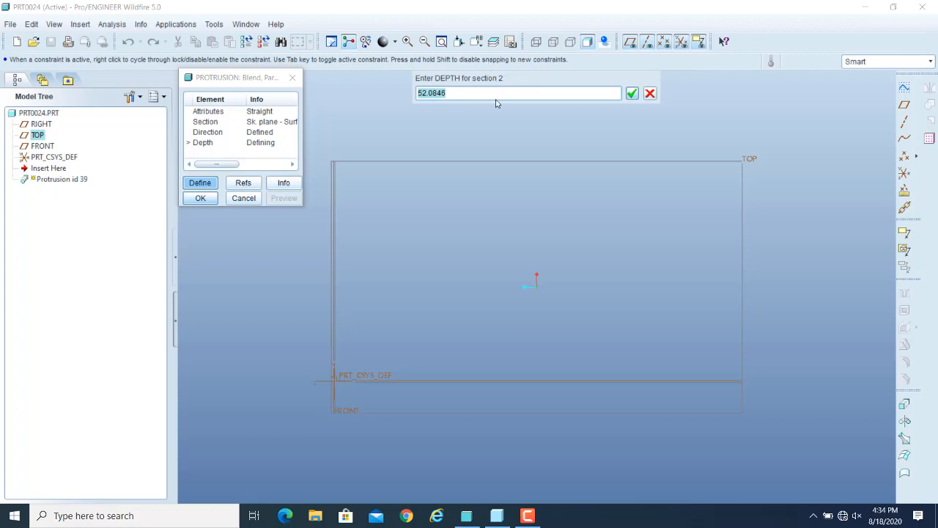
Set the blind depth to 100 for section 2 and 120 for section 3.
text(100)
key(Return)
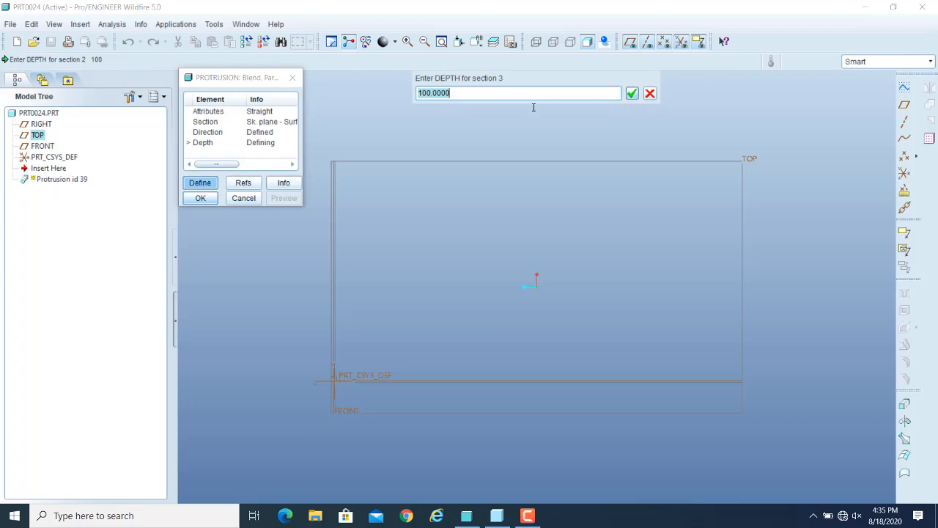
text(120)
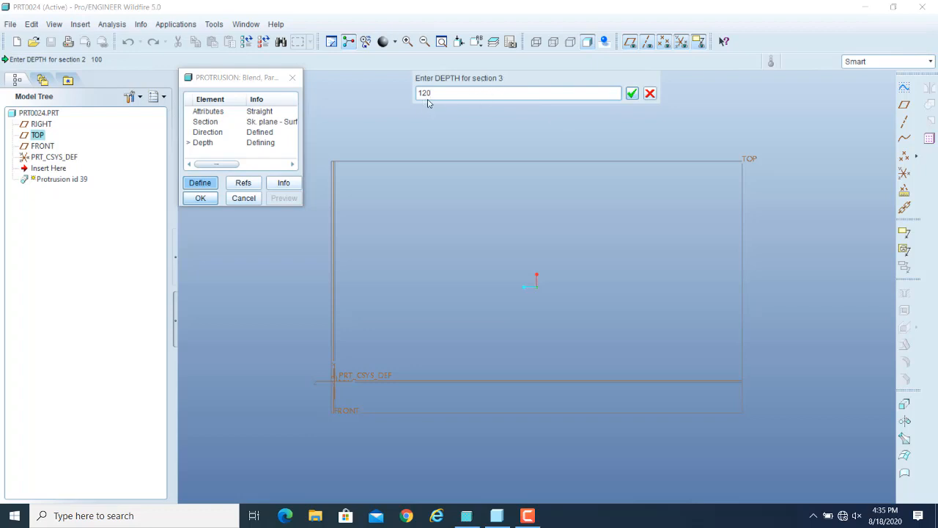
click(632, 94)
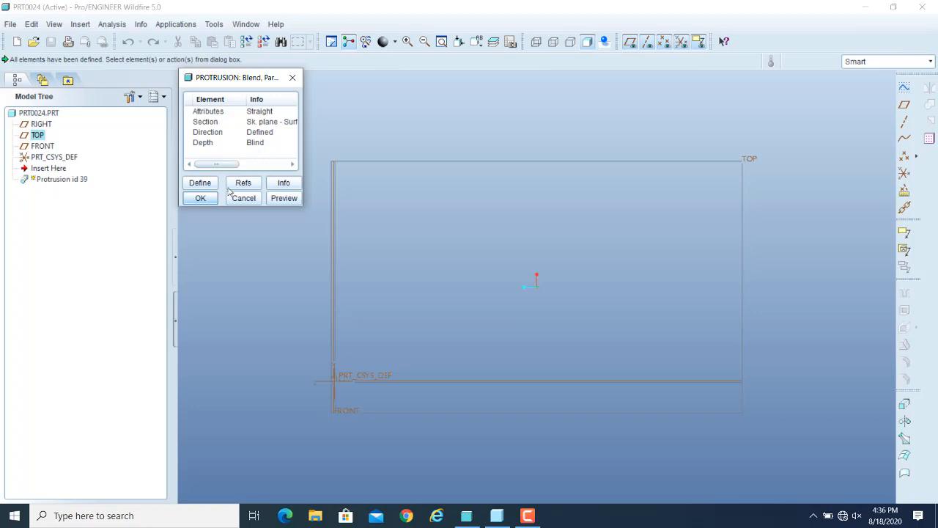
Preview the blend protrusion and hide the datum planes and coordinate systems.
click(280, 198)
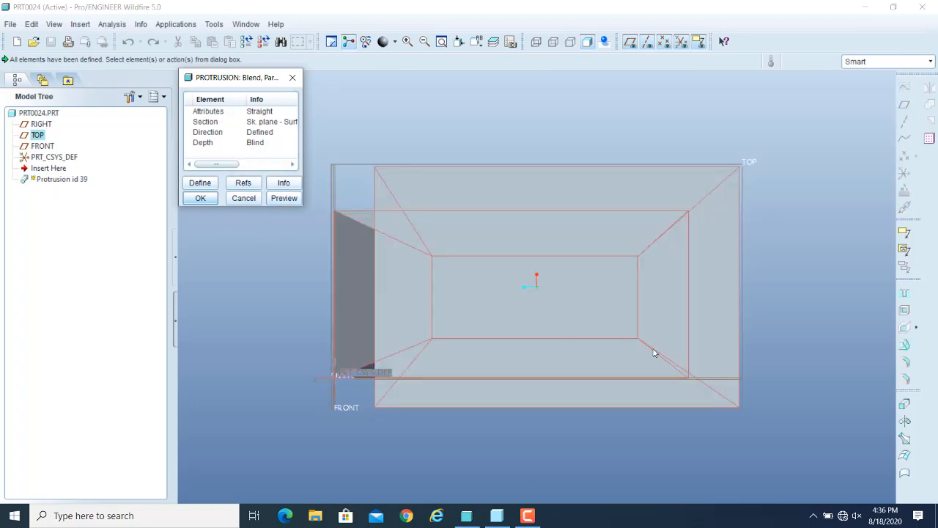
mouse_move(653, 352)
middle_down()
mouse_move(641, 249)
mouse_move(622, 251)
middle_up()
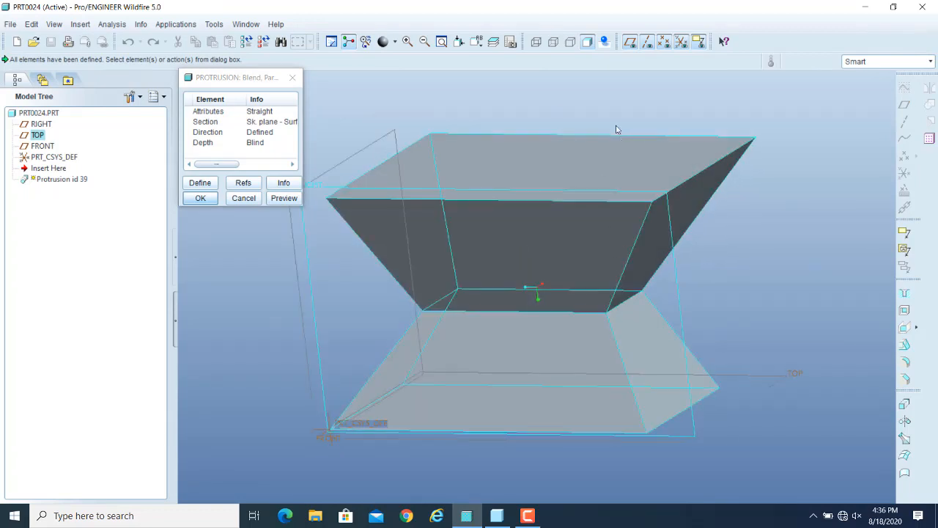
click(630, 42)
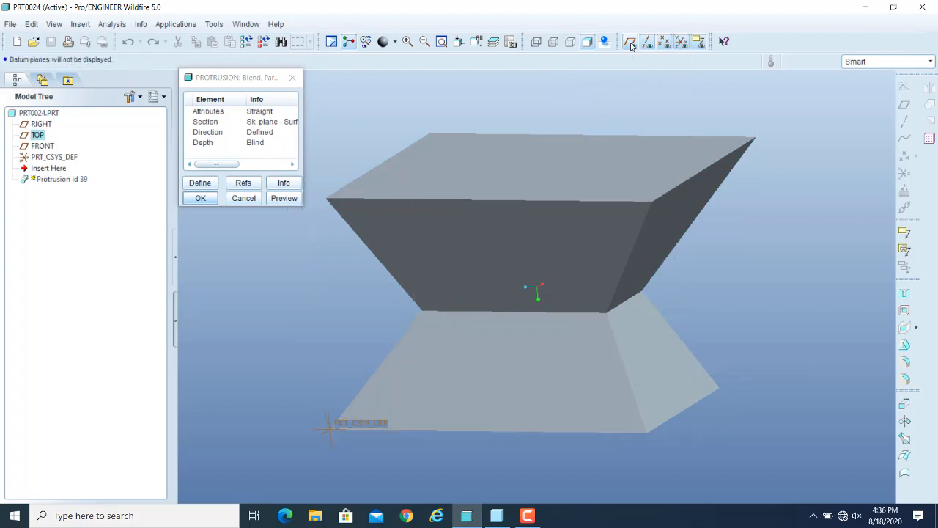
click(682, 42)
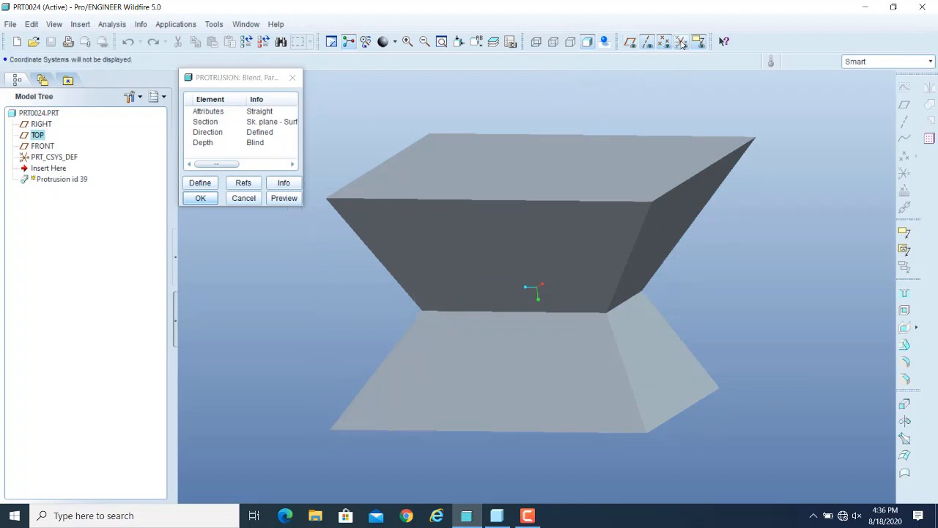
Inspect the straight blend in wireframe from an angle, then return the model to shaded display.
click(536, 42)
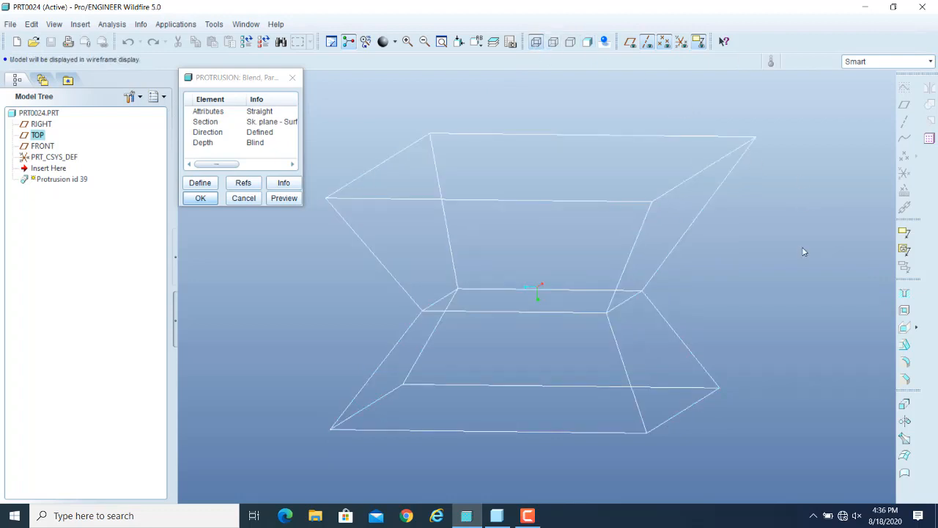
middle_drag(801, 252, 788, 295)
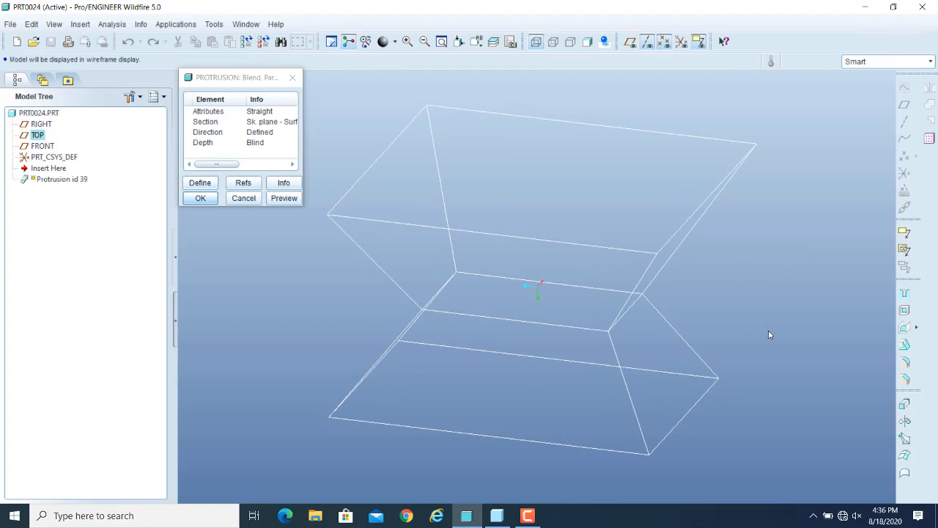
middle_drag(769, 335, 760, 325)
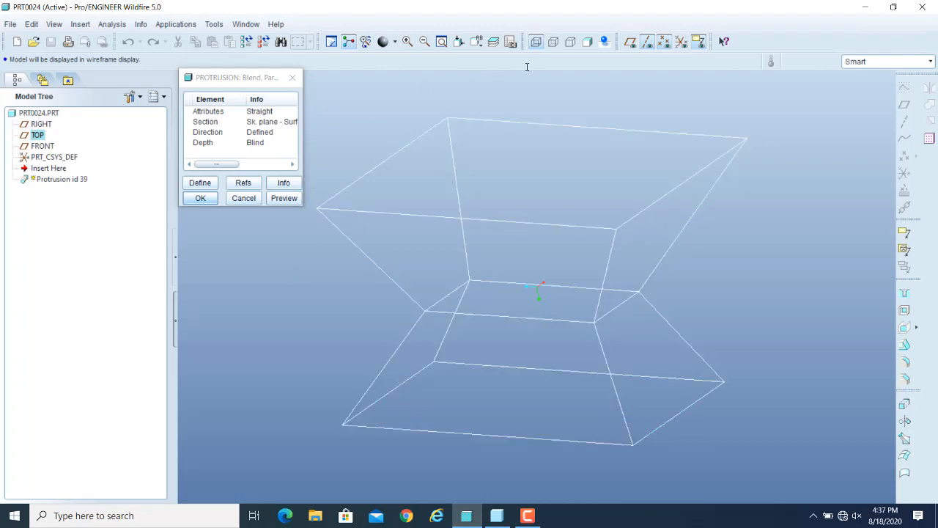
click(588, 43)
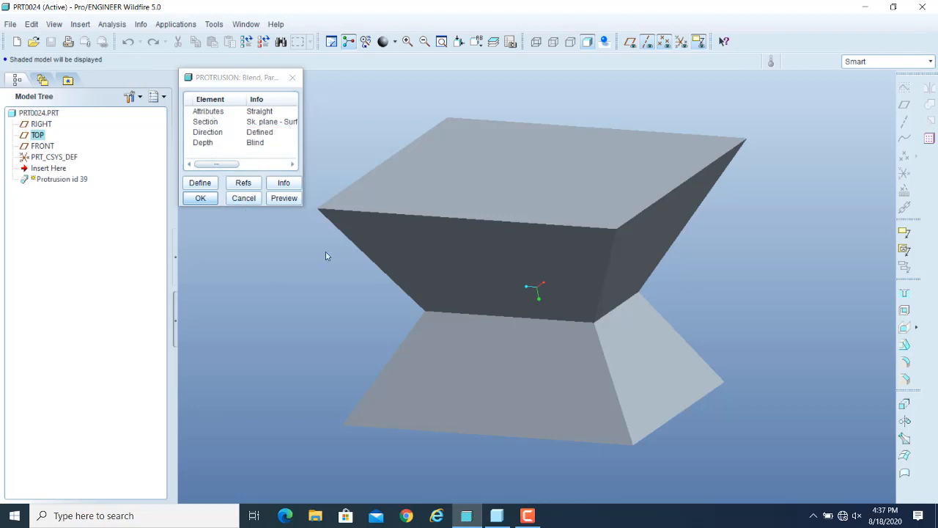
click(210, 112)
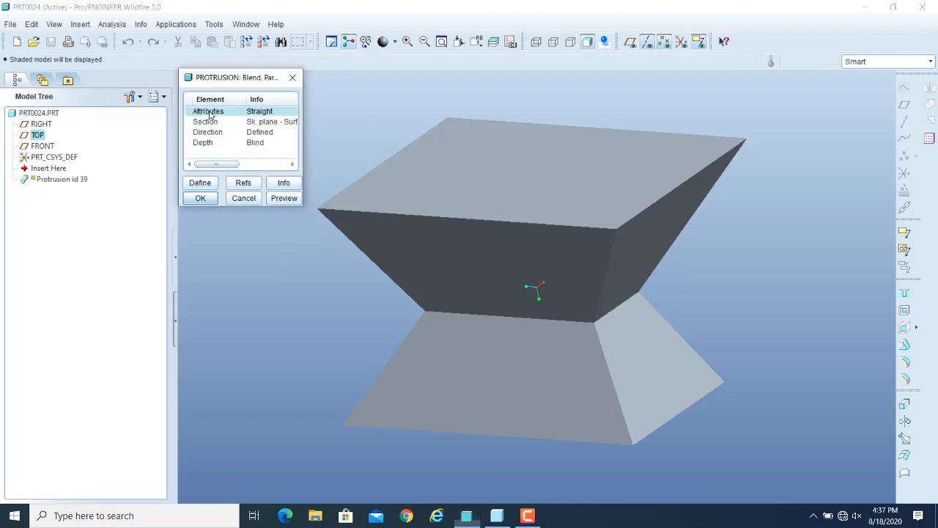
click(201, 183)
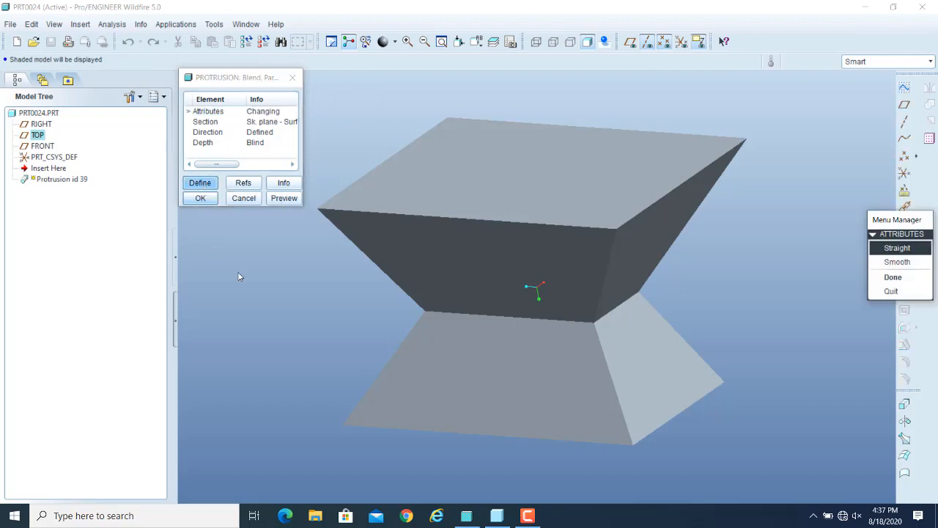
click(896, 279)
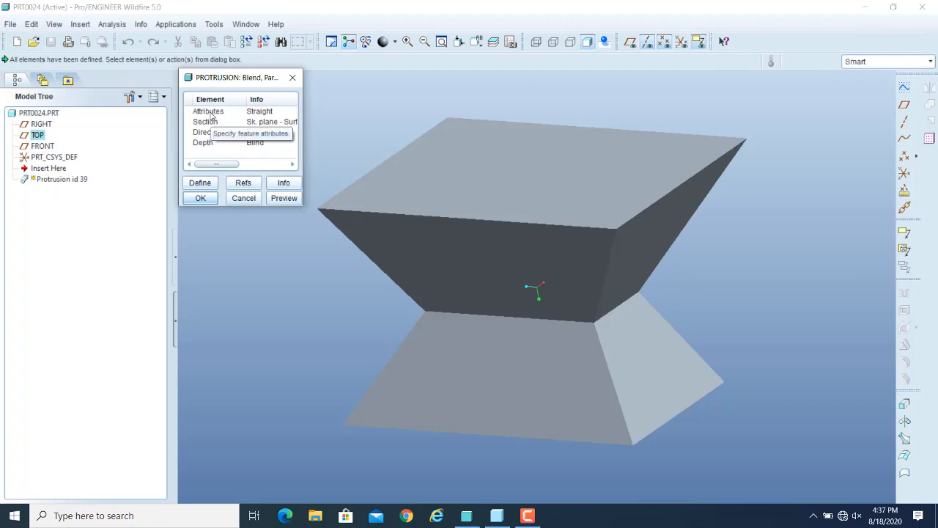
Change the blend's attribute to Smooth and preview the protrusion in wireframe and shaded display.
double_click(209, 112)
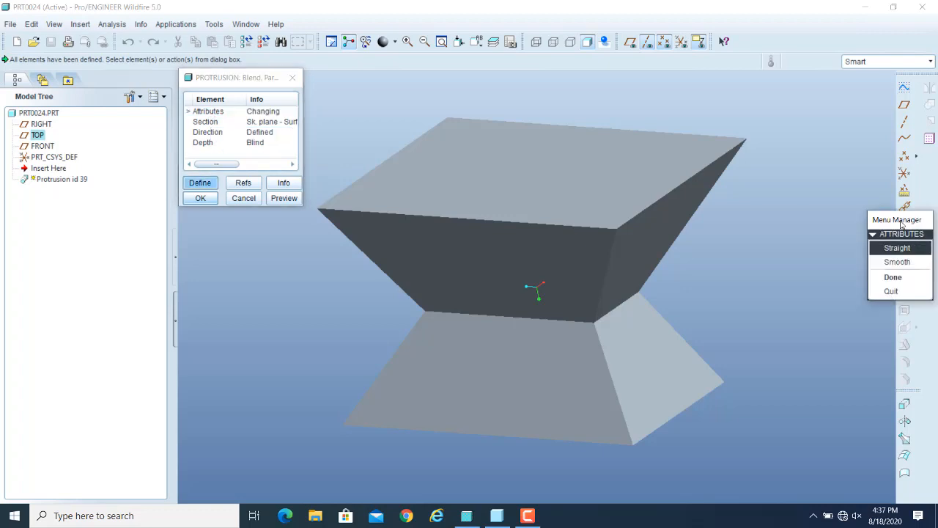
drag(901, 223, 754, 138)
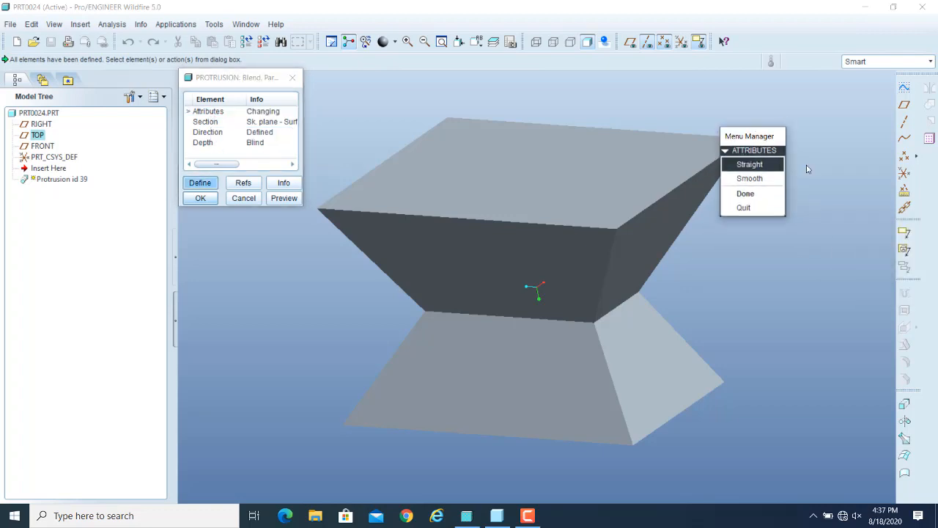
click(757, 181)
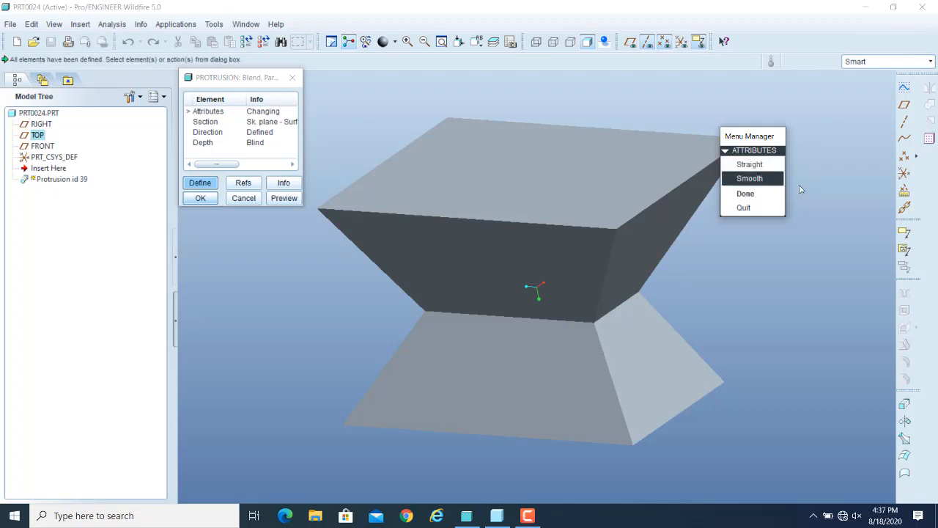
click(761, 197)
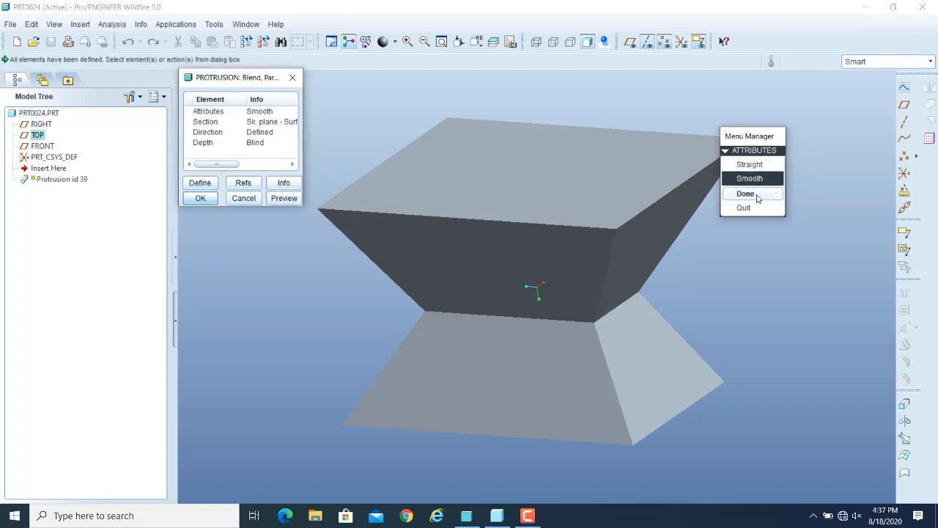
click(283, 199)
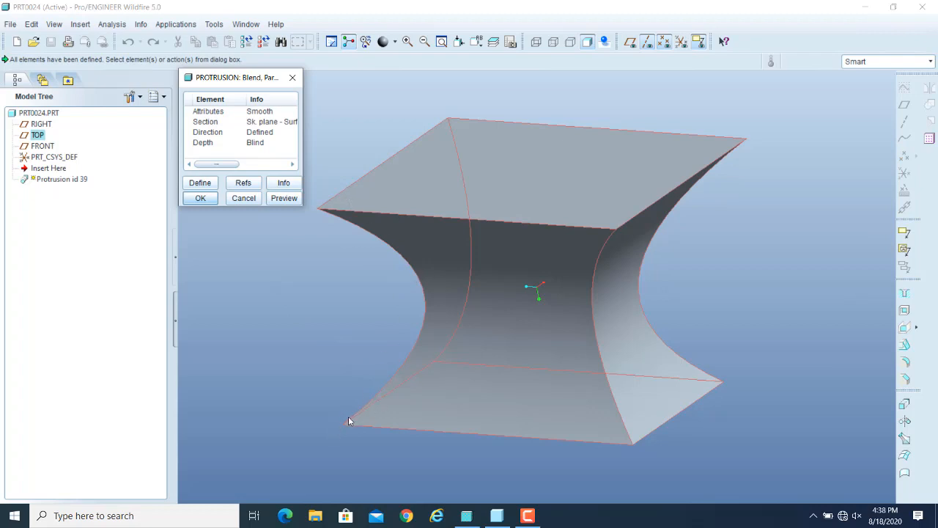
click(535, 42)
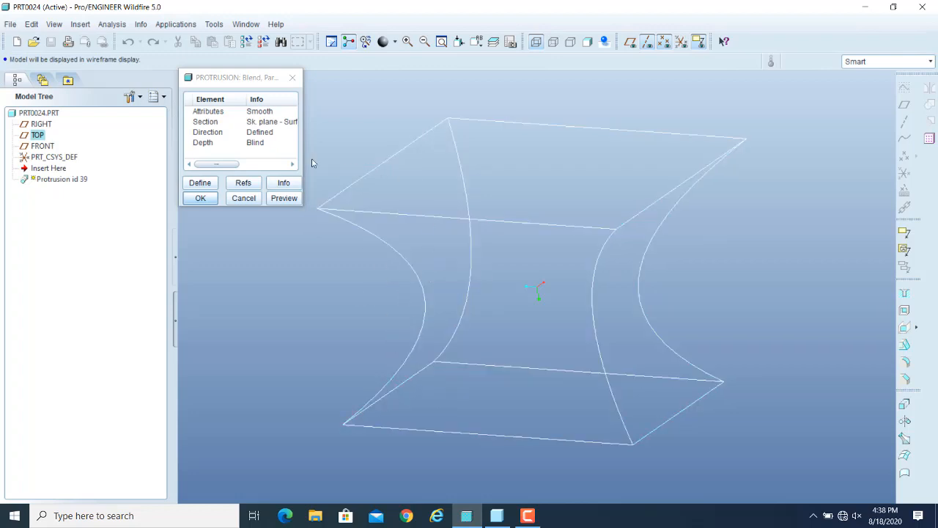
click(591, 43)
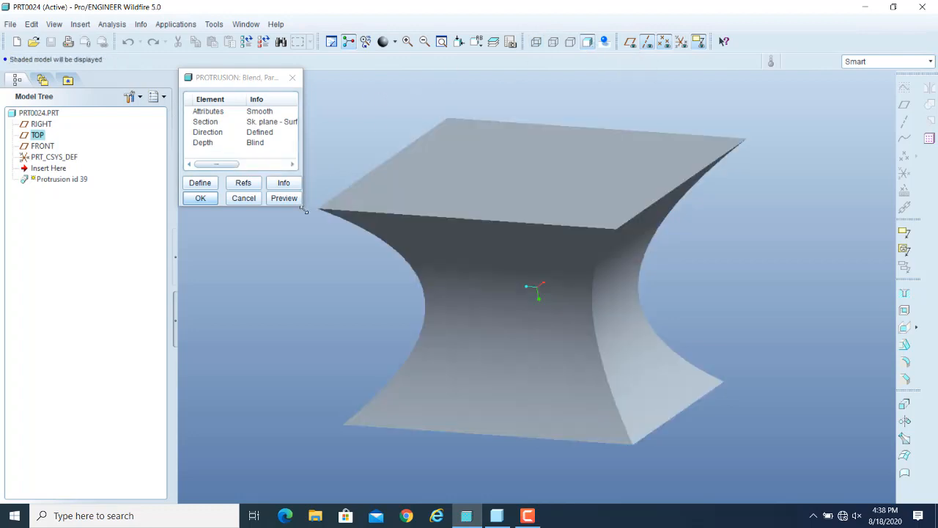
Flip the blend's creation direction to the opposite side of the sketching plane and preview it.
double_click(209, 137)
click(885, 264)
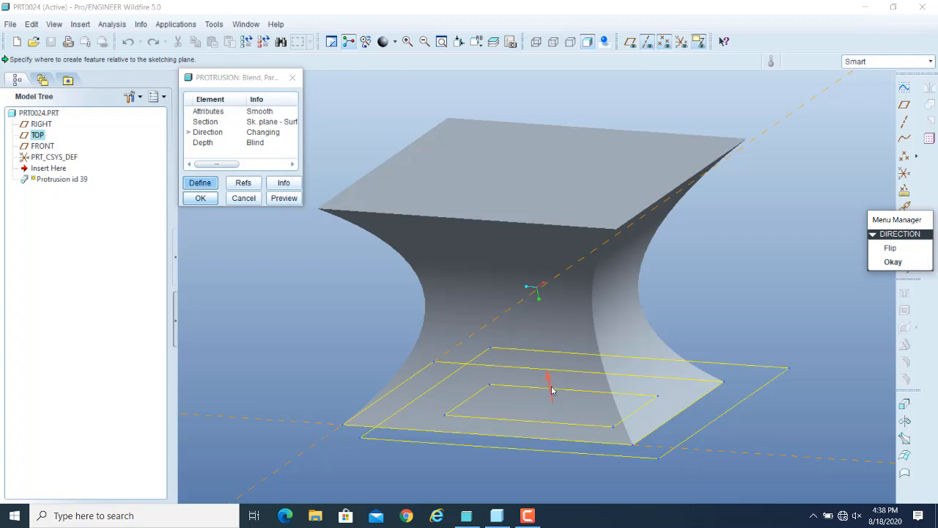
click(890, 248)
click(885, 266)
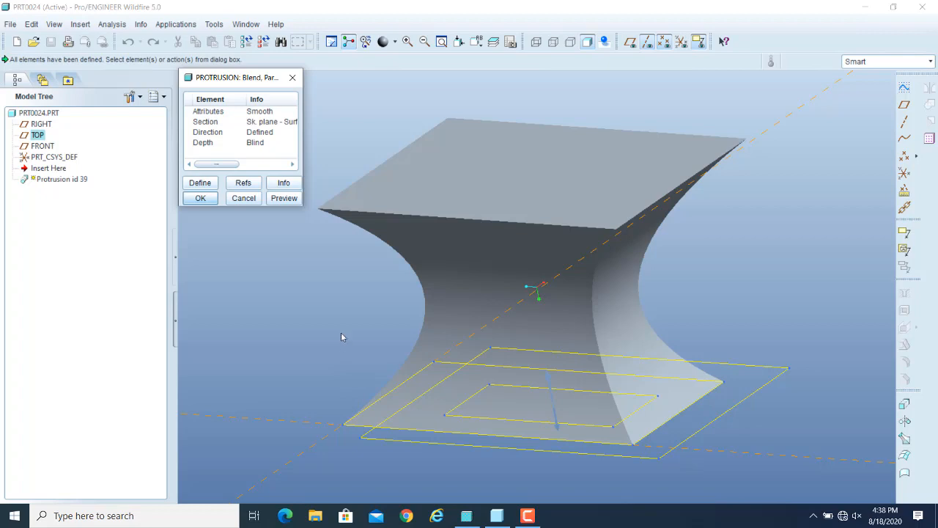
click(284, 198)
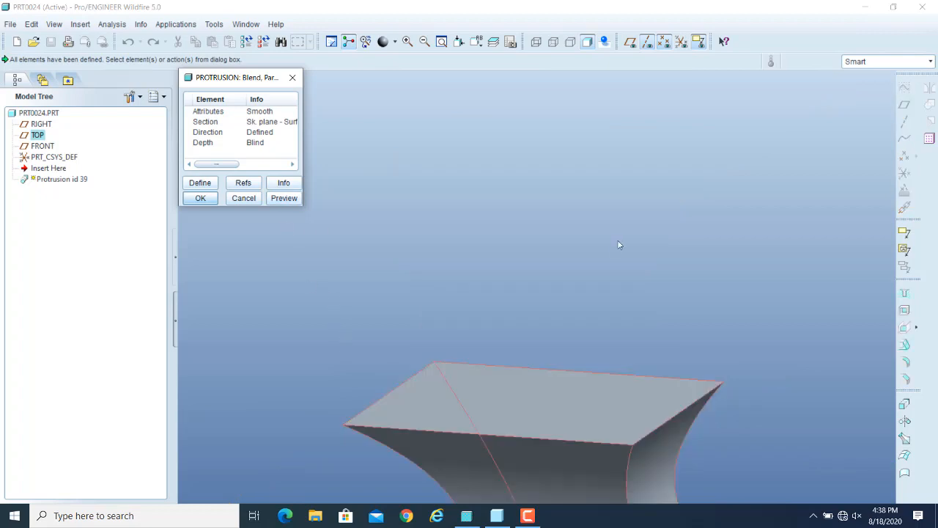
scroll(612, 239, up, 2)
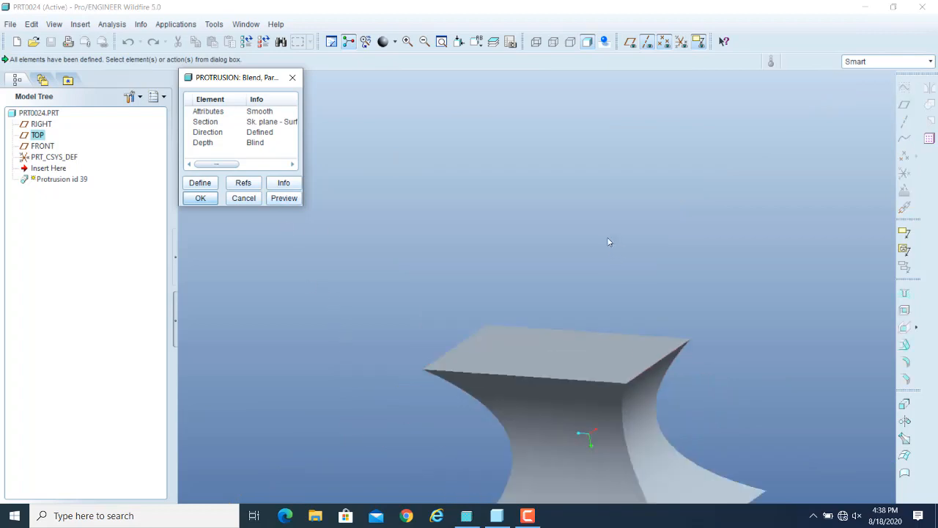
Reverse the blend direction back to its original side and preview the protrusion again.
double_click(213, 136)
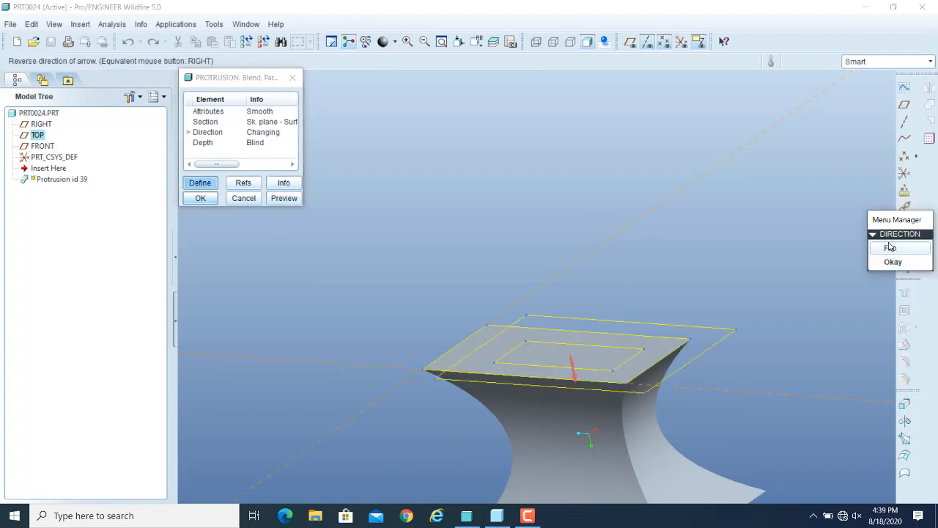
click(890, 248)
click(894, 262)
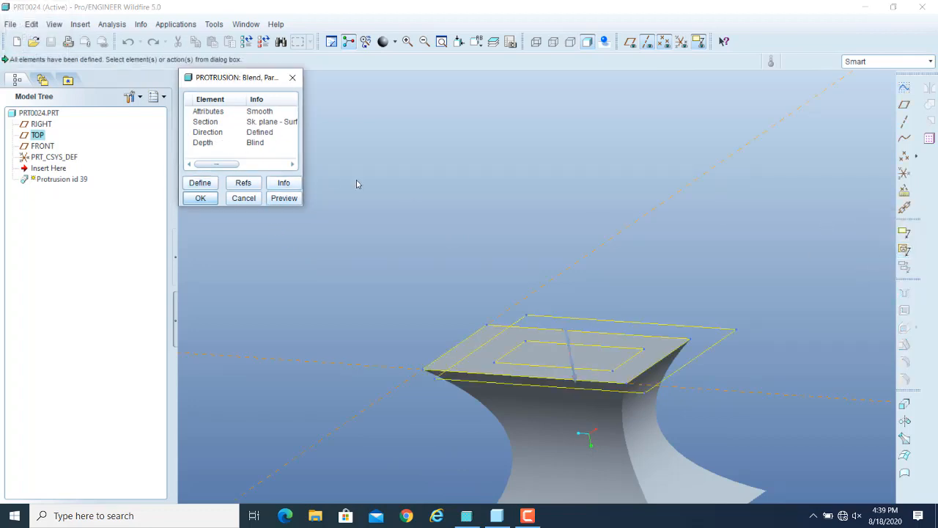
click(277, 198)
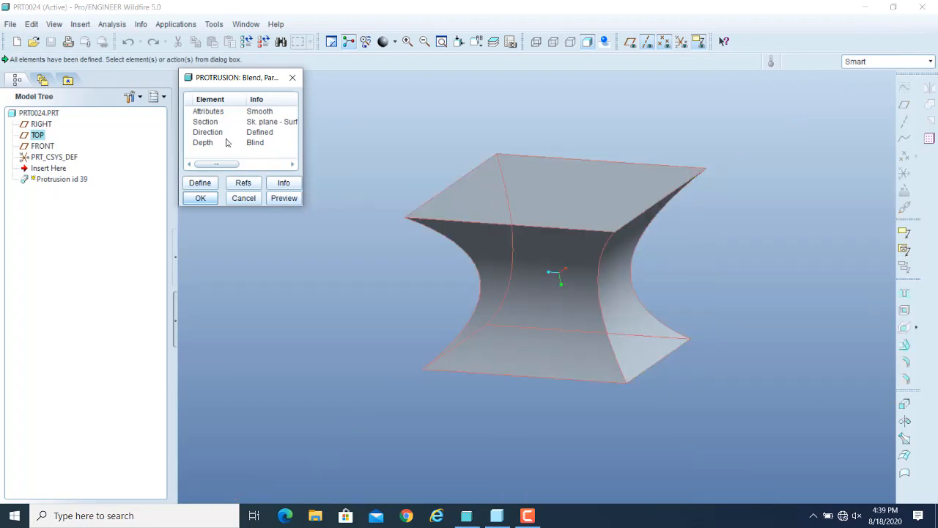
Redefine the blend depth as 150 for section 2, keep 120 for section 3, and preview the protrusion.
double_click(202, 143)
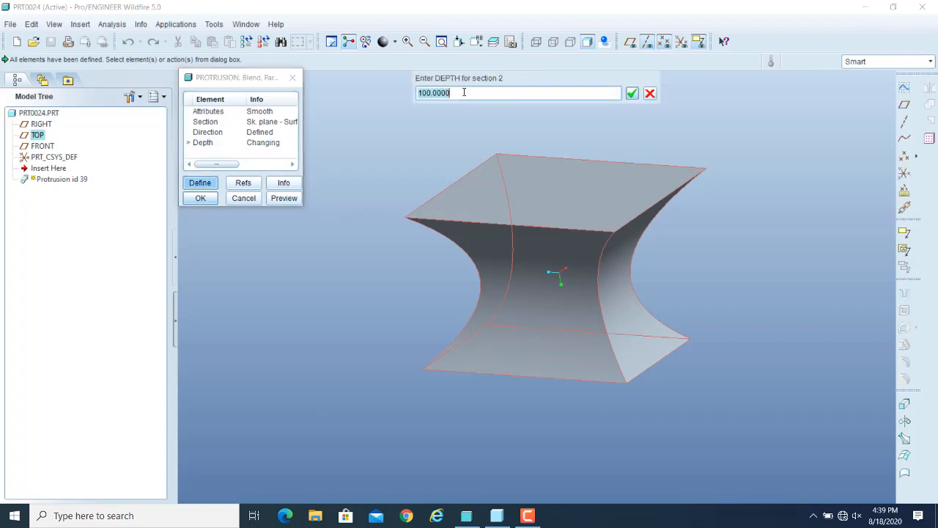
text(150)
key(Return)
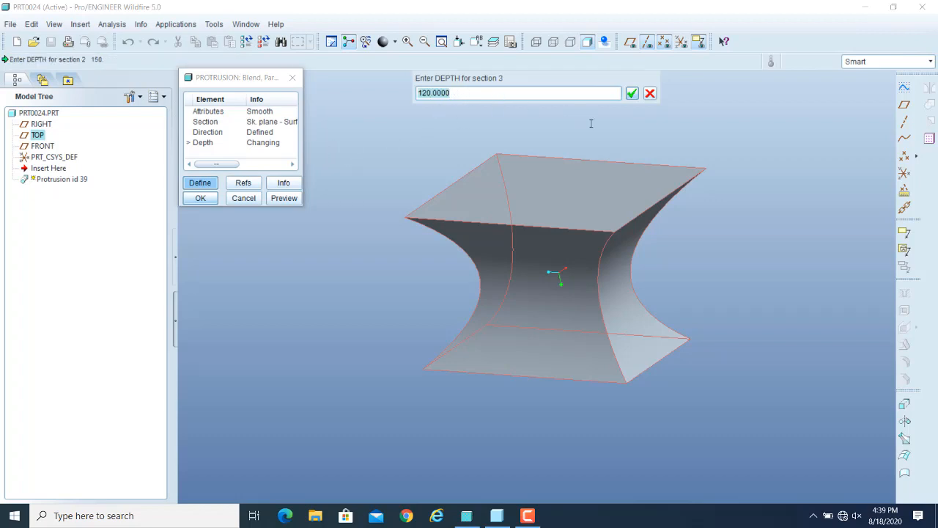
click(632, 93)
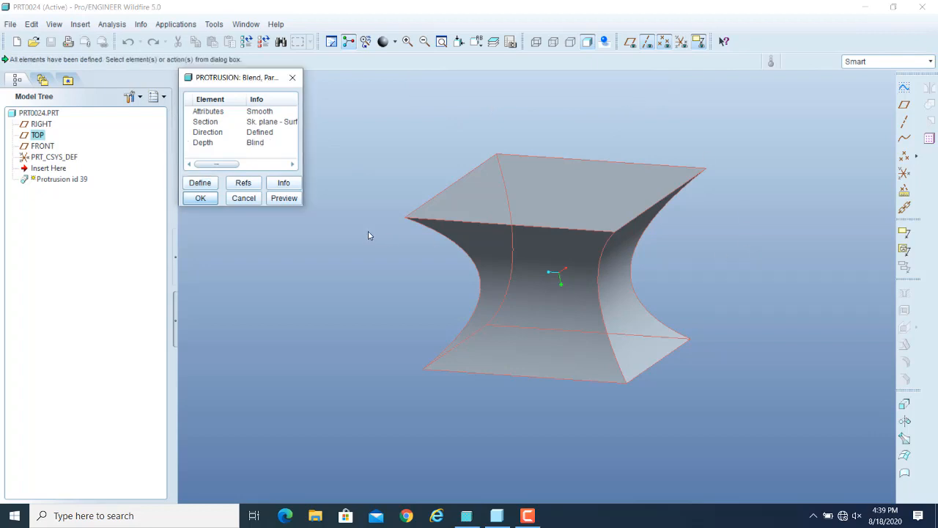
click(285, 202)
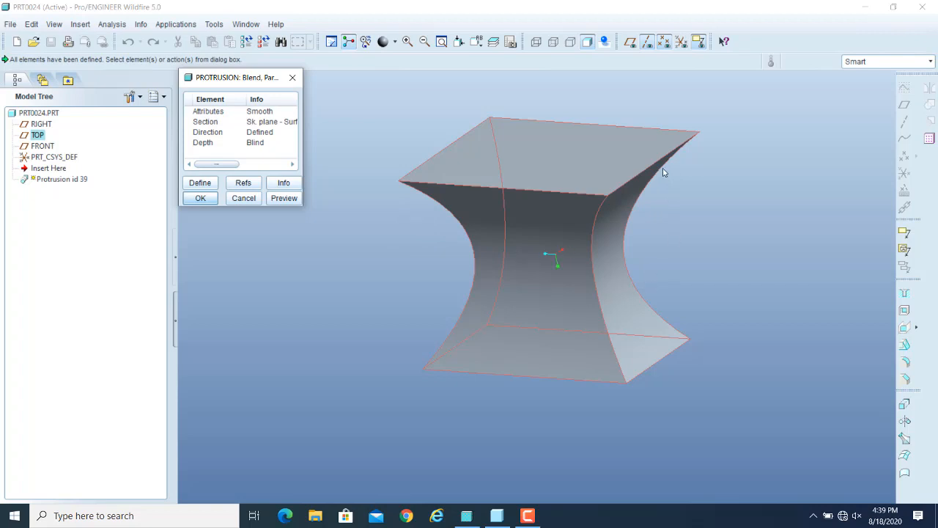
Reopen the blend's section sketch and toggle through the three rectangles to an empty fourth section.
double_click(207, 124)
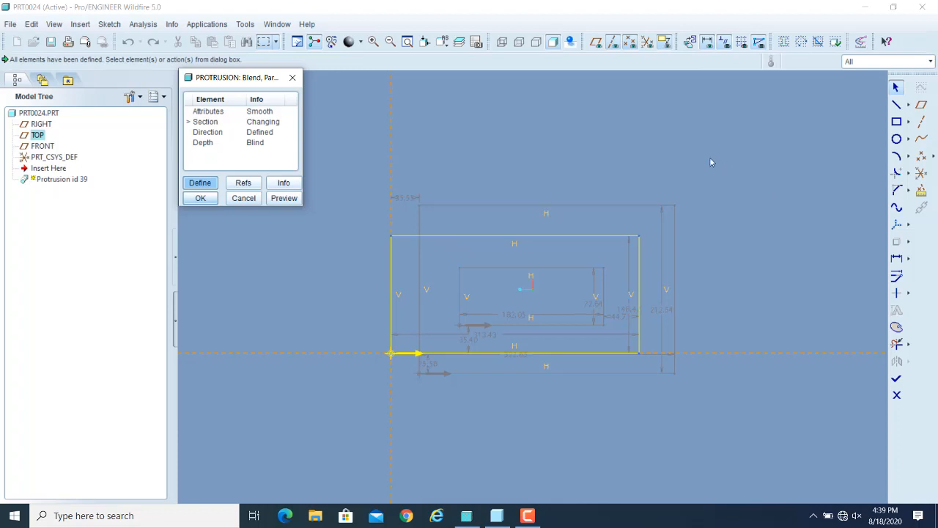
right_click(614, 153)
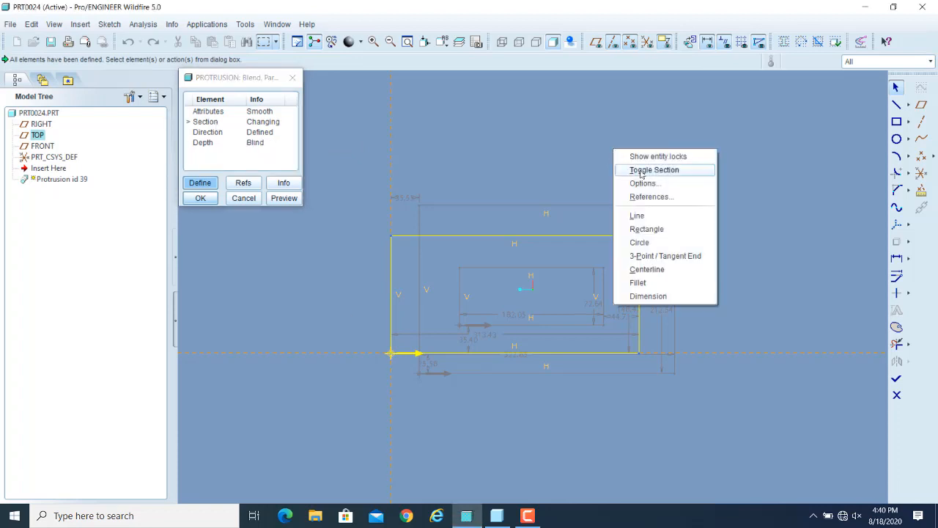
click(643, 171)
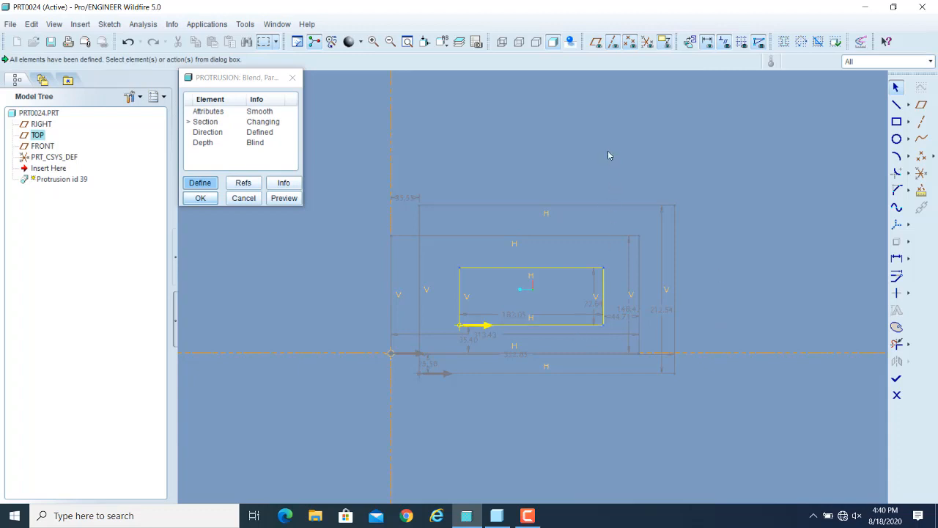
right_click(608, 151)
click(647, 173)
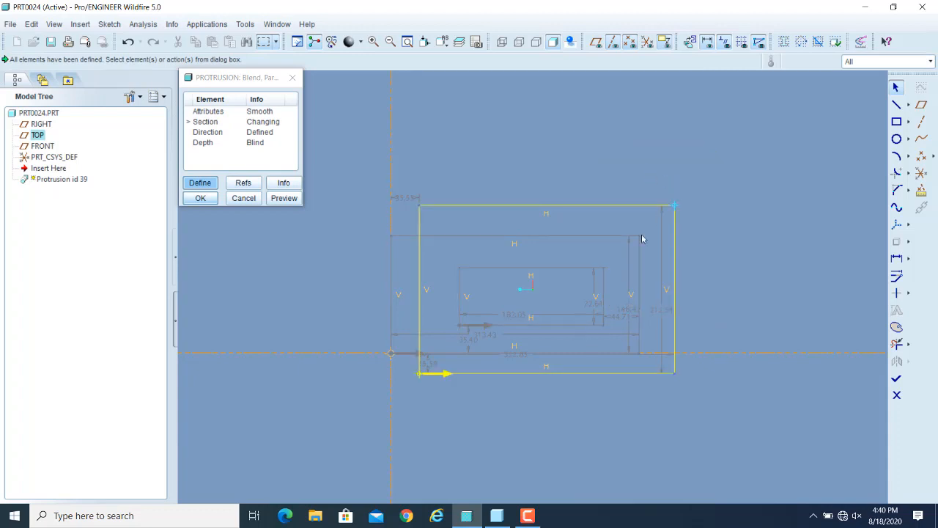
right_click(563, 134)
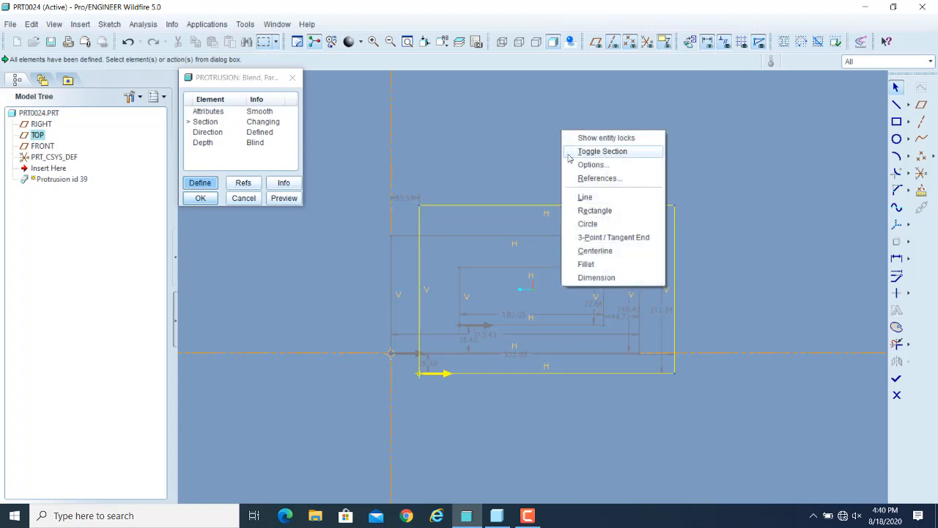
click(589, 152)
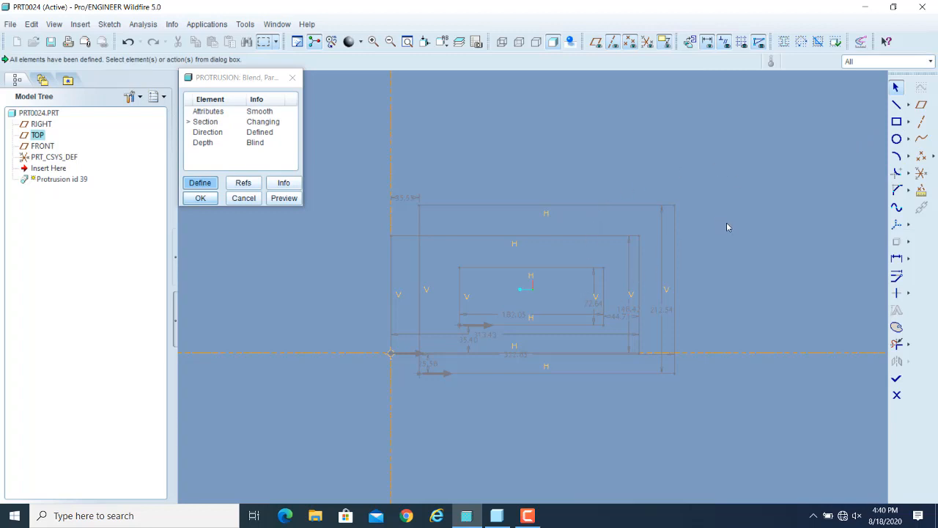
Toggle to the blend's first section and stretch its rectangle by the upper-right corner to about 373 by 141.
right_click(564, 138)
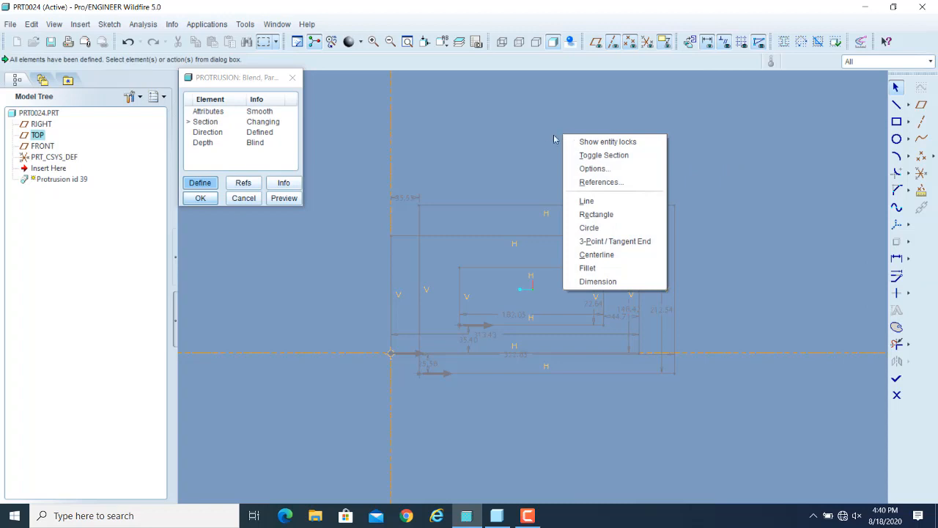
click(622, 158)
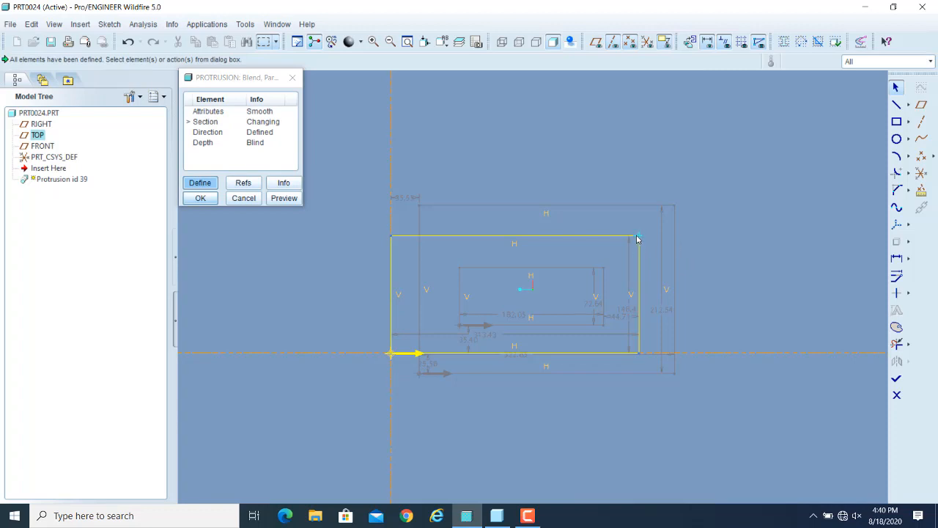
drag(639, 236, 688, 242)
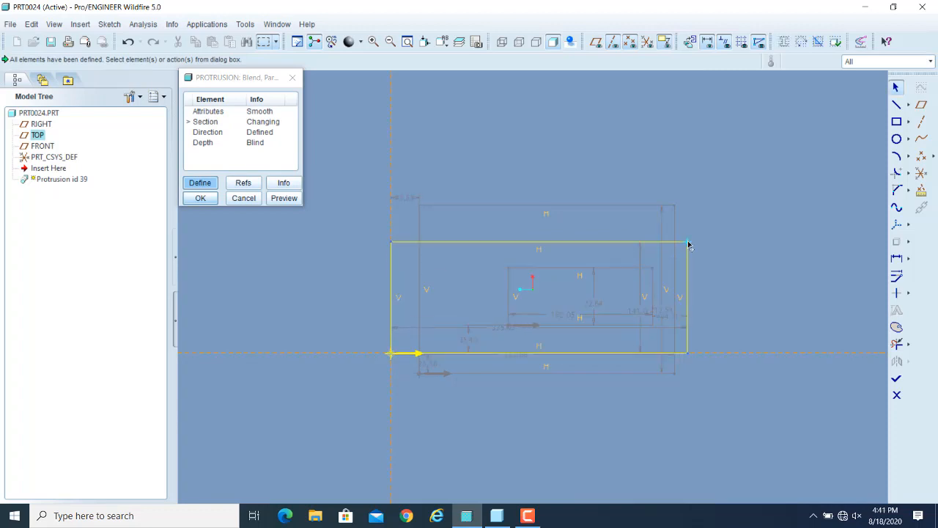
Toggle to the second section and resize the inner rectangle to about 204 by 75, moving its left edge and upper-right corner.
right_click(608, 144)
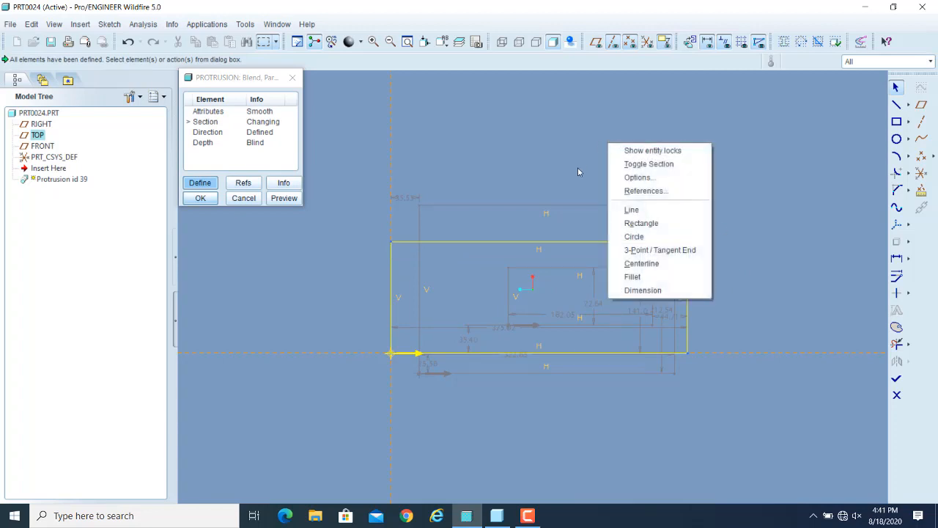
click(650, 165)
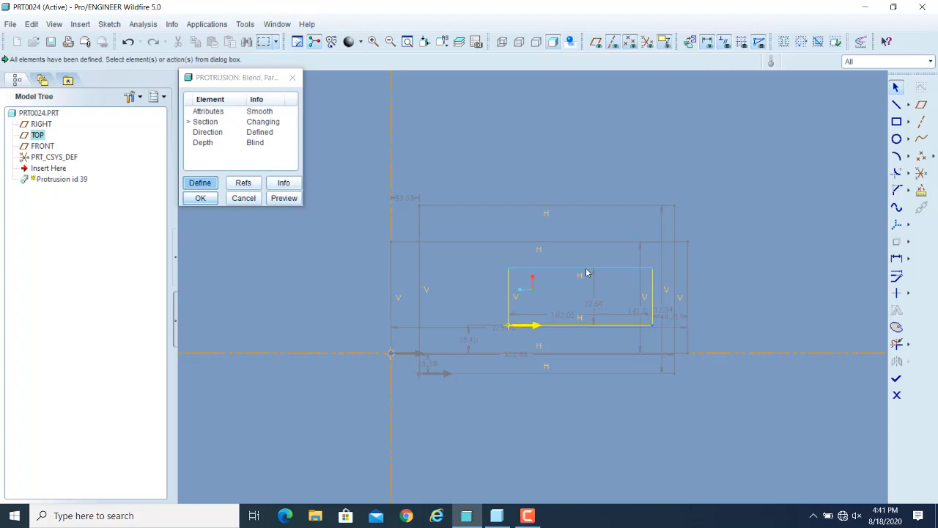
drag(510, 301, 459, 298)
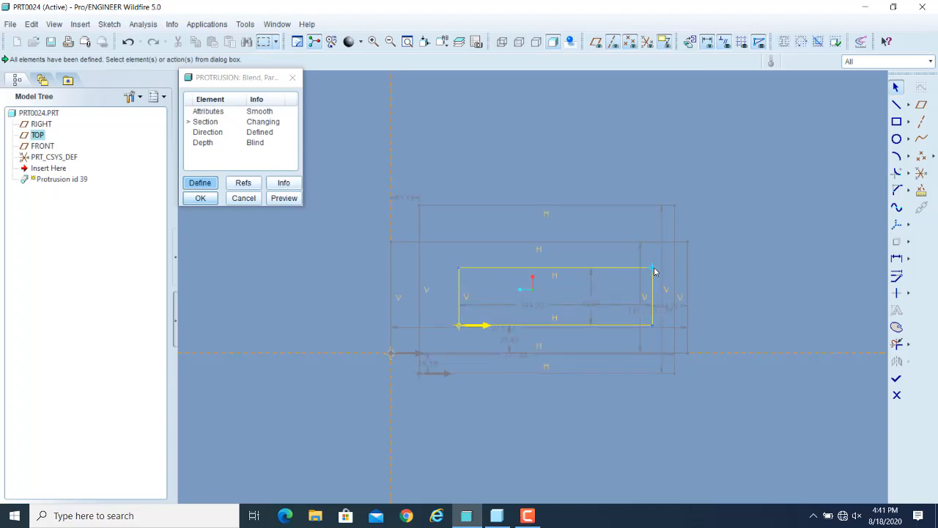
mouse_move(654, 270)
mouse_down()
mouse_move(614, 272)
mouse_move(621, 268)
mouse_up()
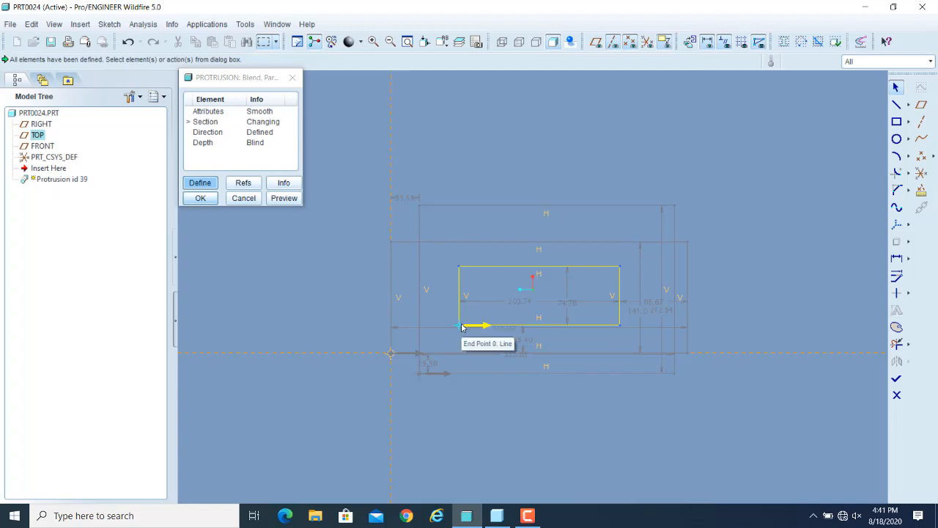
Move the inner rectangle's blend start point to its lower-right corner.
click(620, 327)
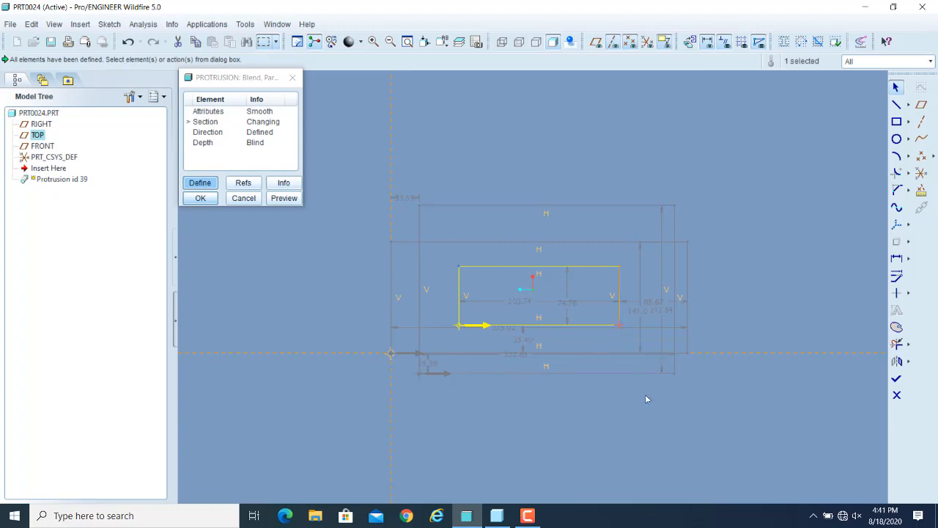
right_click(620, 327)
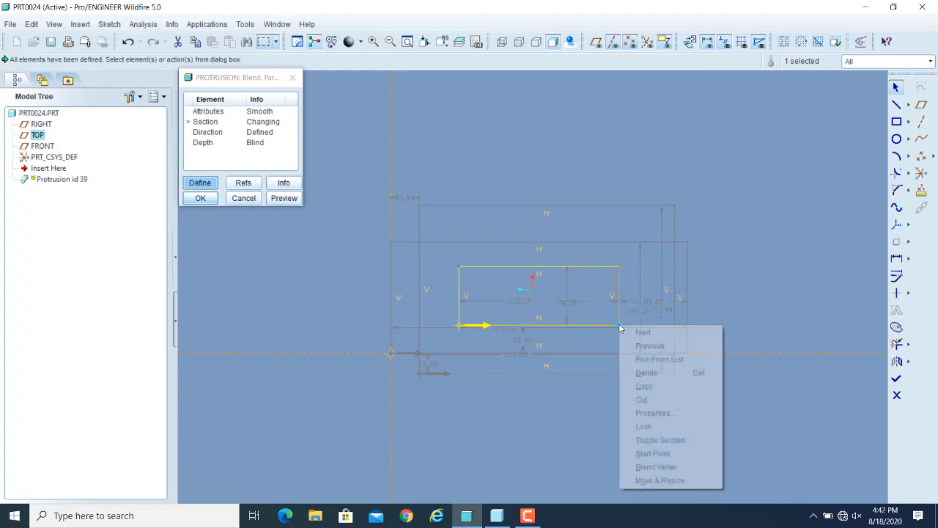
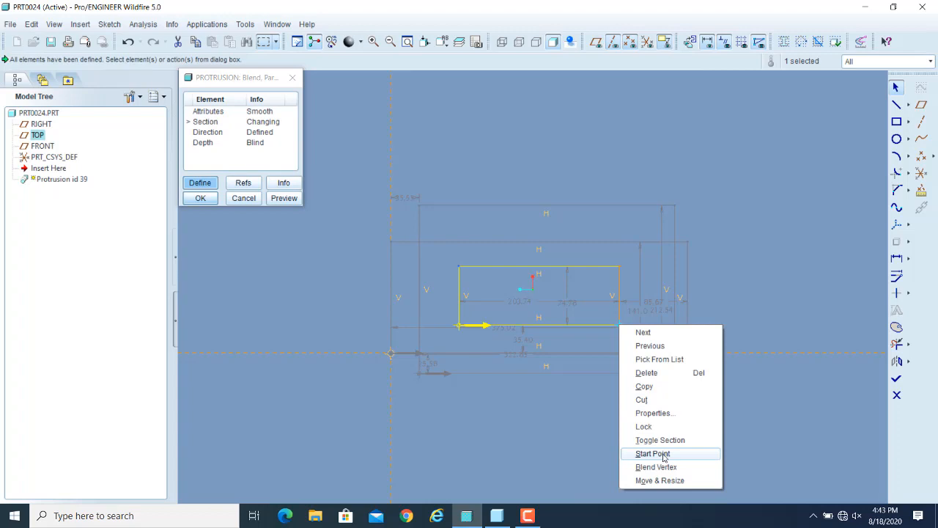
click(653, 454)
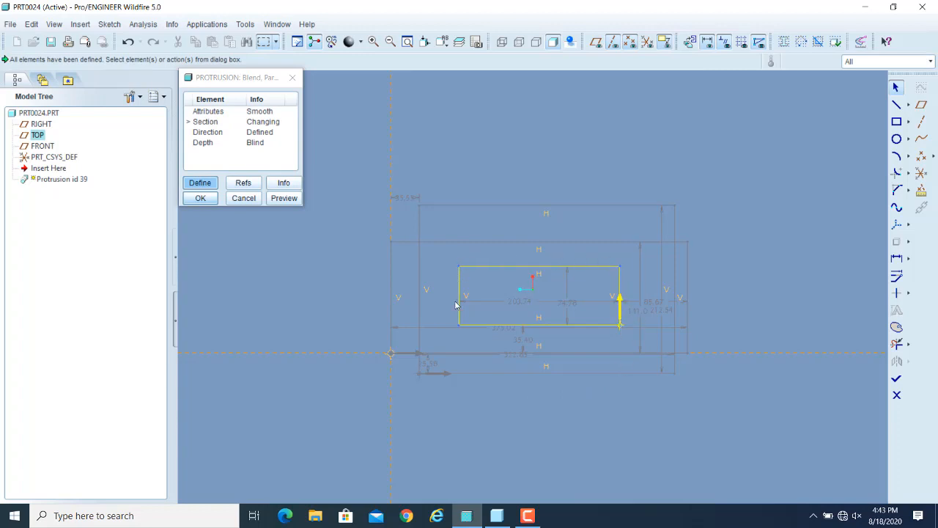
Flip the inner rectangle's start-point direction so it runs left along the lower edge.
click(621, 330)
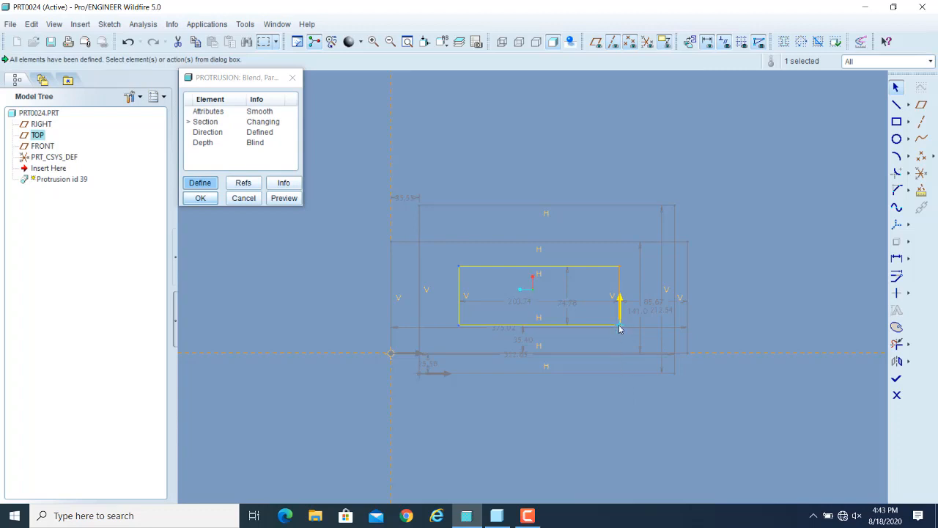
right_click(619, 329)
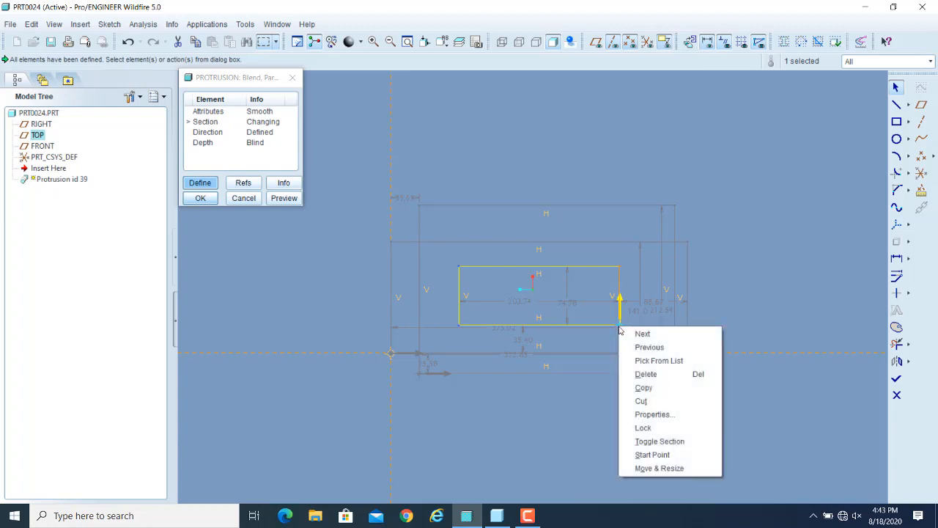
click(653, 454)
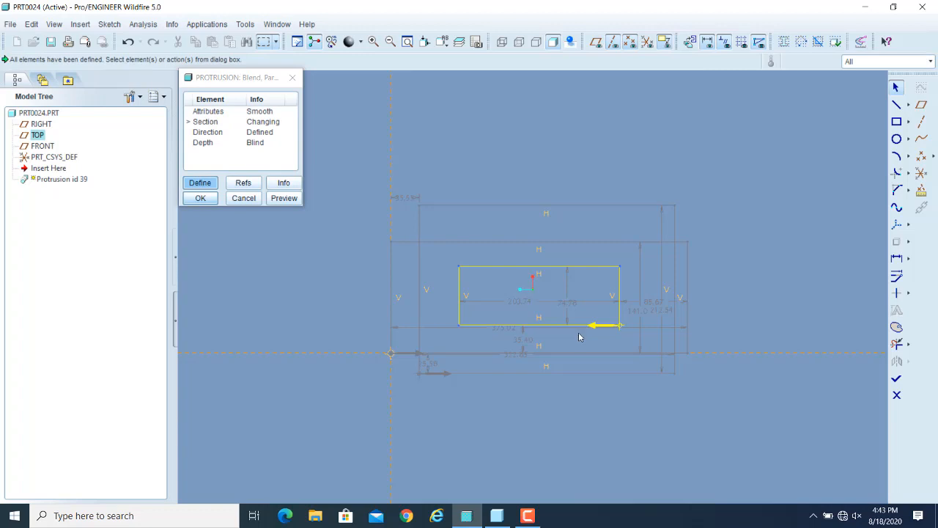
Flip the inner rectangle's start-point direction back so it runs up the right edge.
click(621, 329)
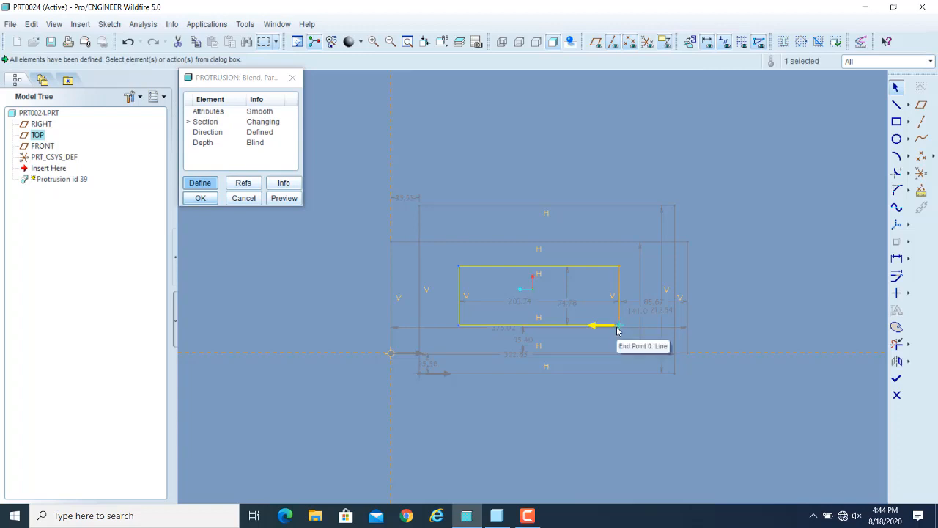
click(624, 341)
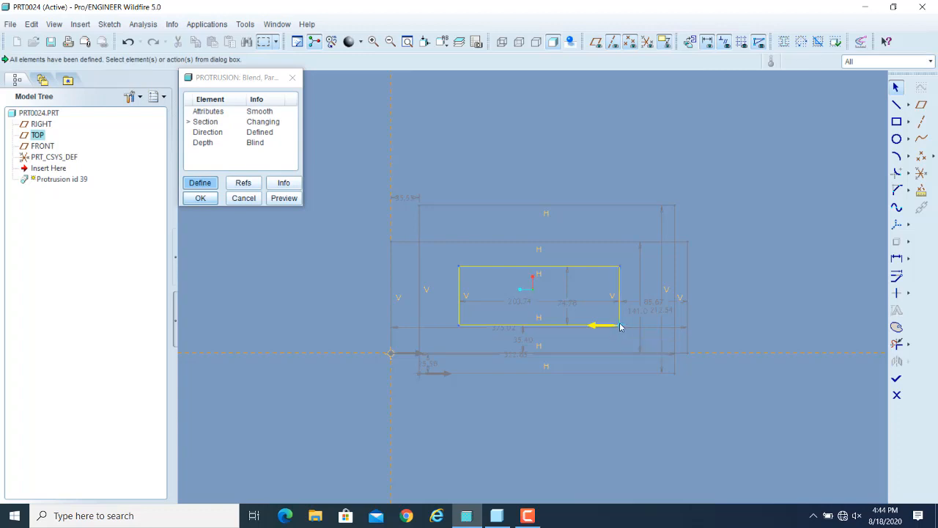
click(619, 327)
right_click(620, 327)
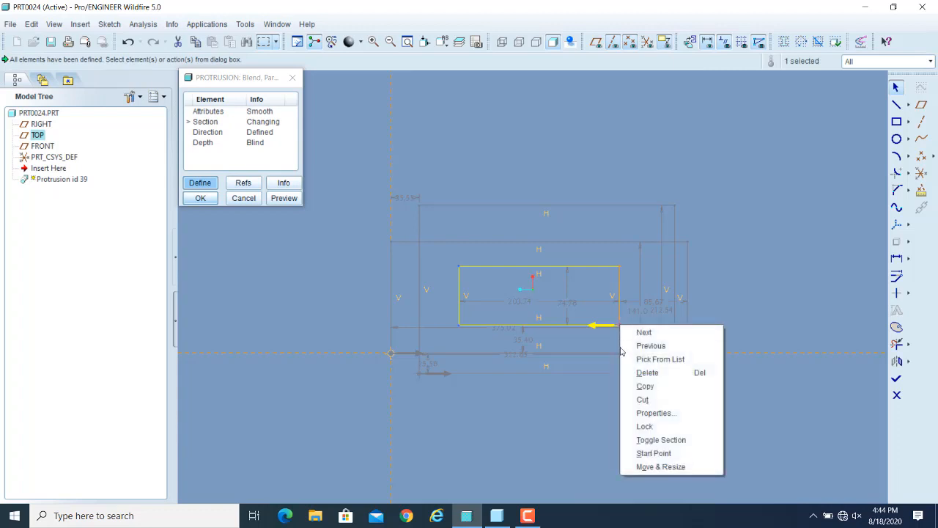
click(662, 455)
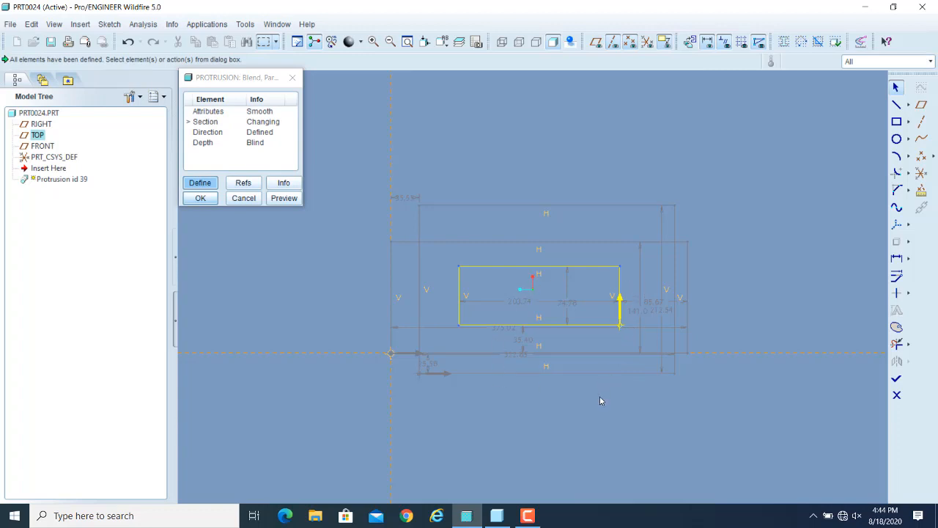
Toggle to the third section, move the tallest rectangle's start point to its upper-right corner, and finish the section sketch.
right_click(646, 154)
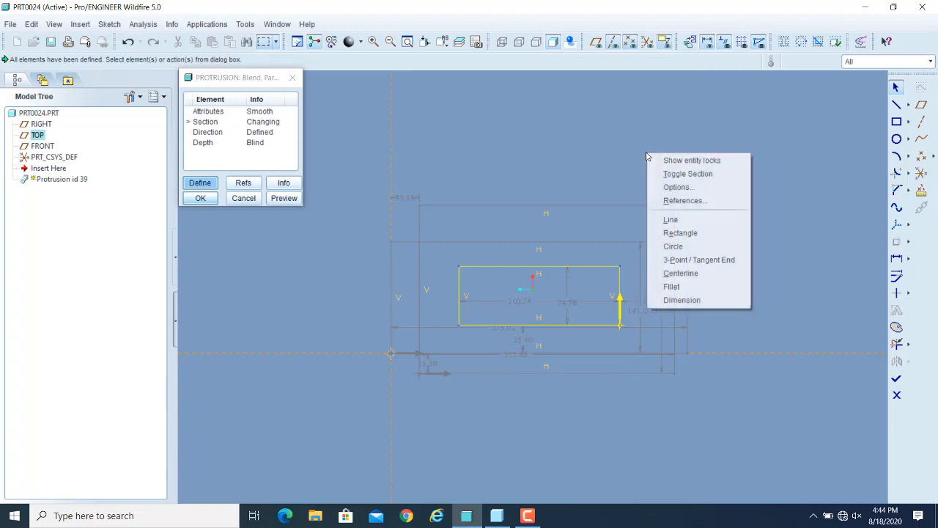
click(700, 174)
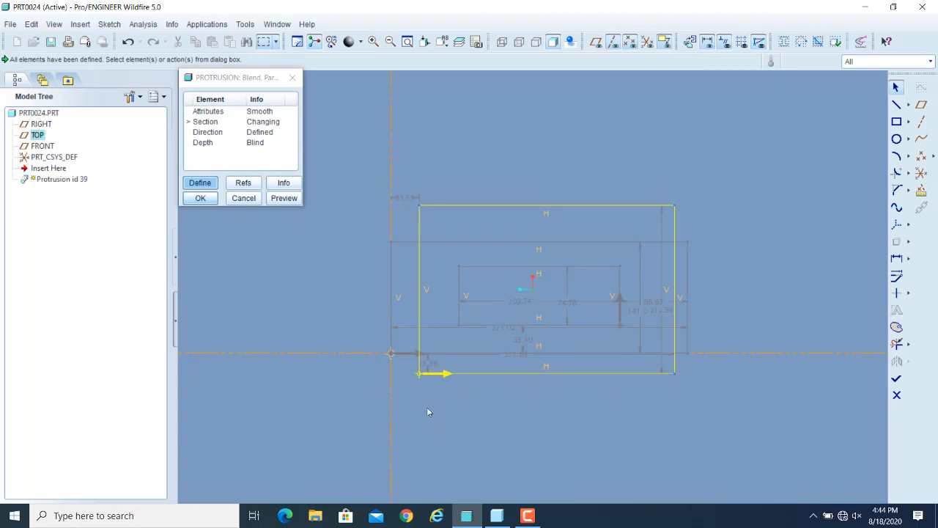
click(675, 208)
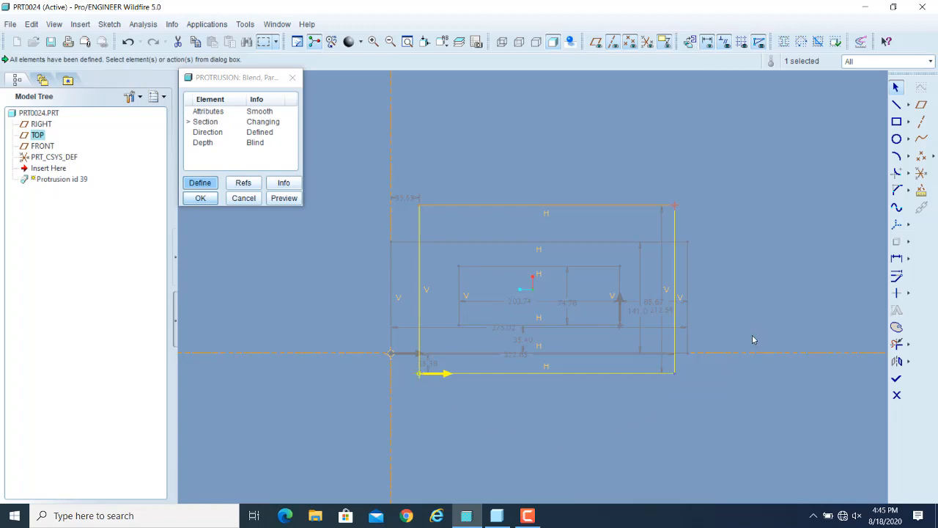
click(687, 199)
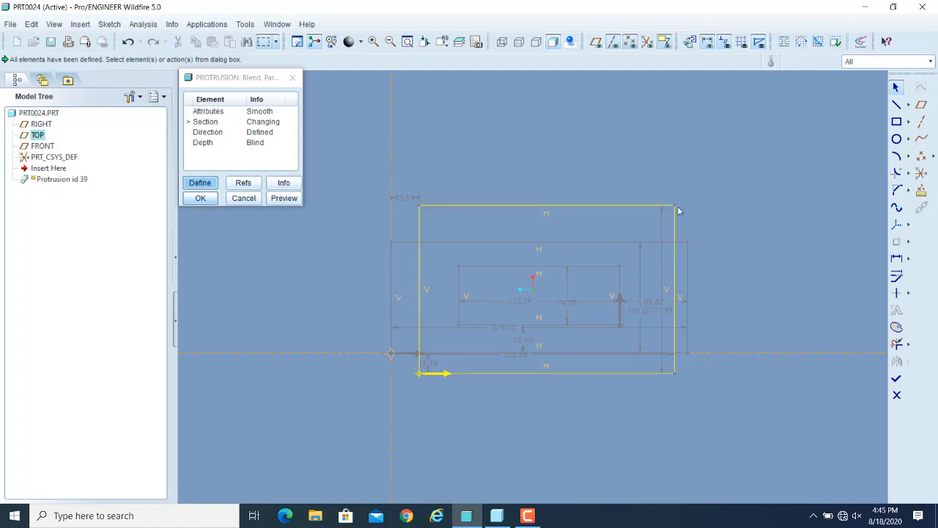
click(676, 210)
right_click(677, 210)
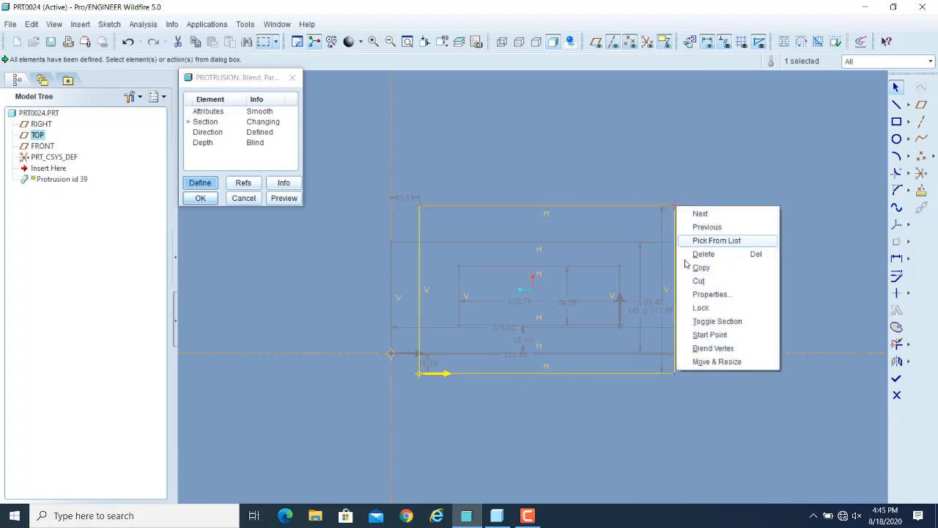
click(710, 335)
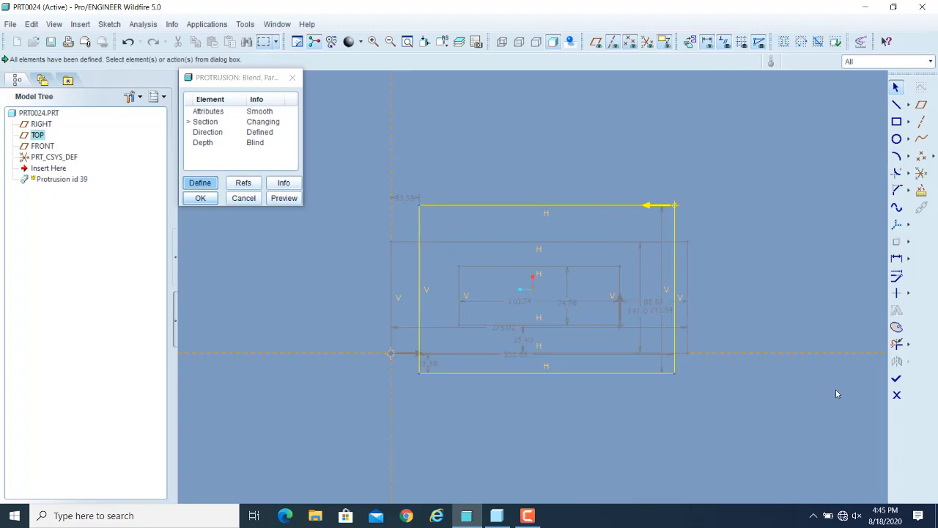
click(896, 380)
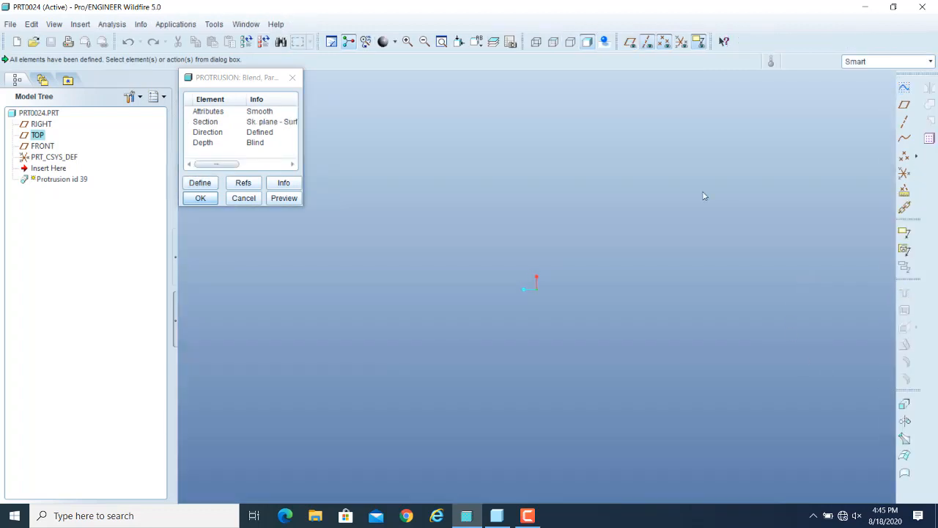
Redefine the blend's attributes as Straight and preview the twisted protrusion in wireframe and shaded display.
double_click(208, 112)
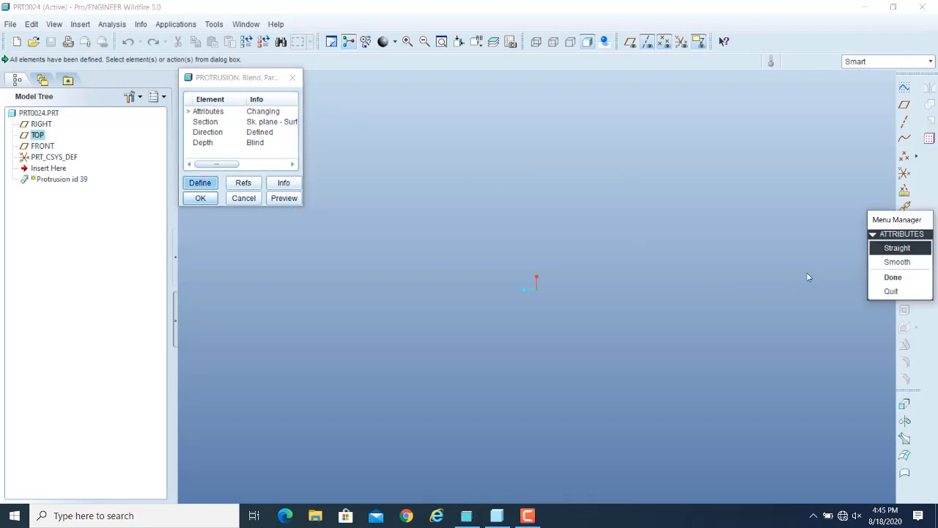
click(892, 280)
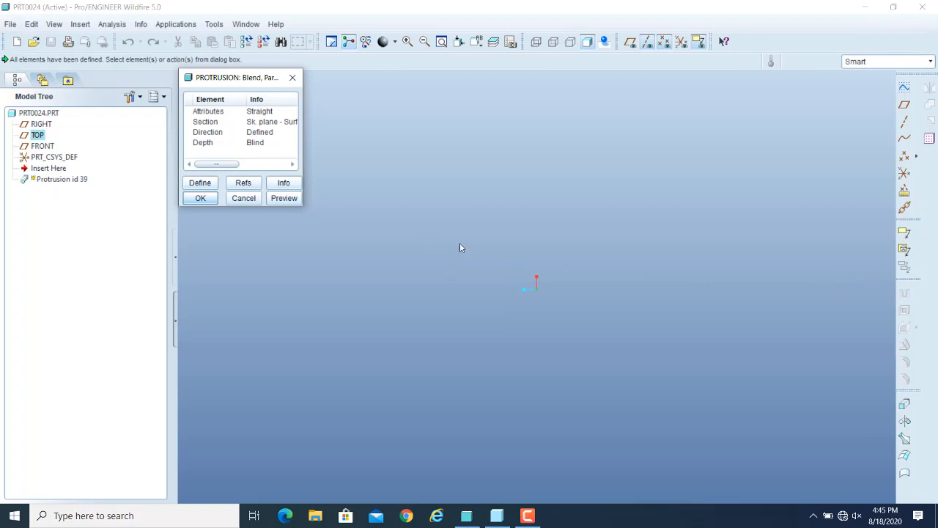
click(537, 44)
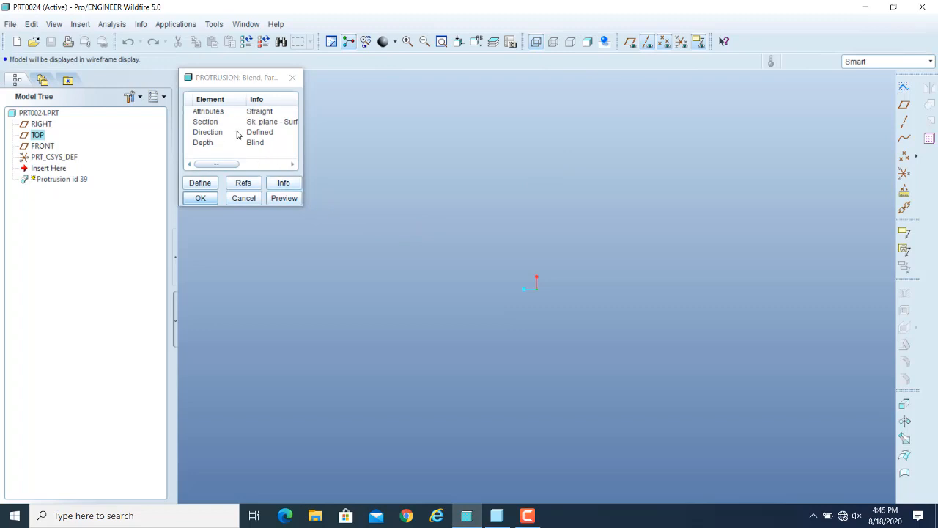
click(285, 200)
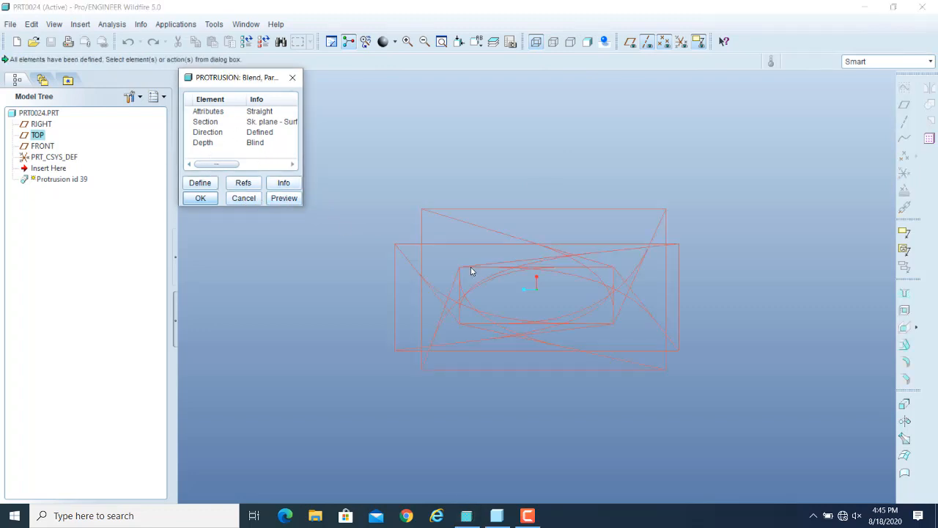
middle_drag(758, 410, 731, 352)
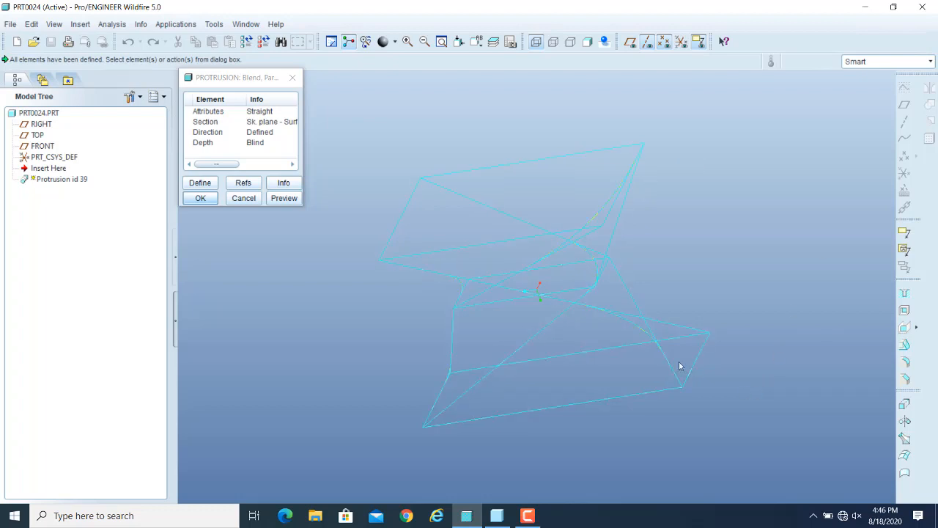
click(588, 42)
mouse_move(785, 316)
middle_down()
mouse_move(799, 342)
mouse_move(786, 330)
mouse_move(763, 358)
mouse_move(689, 394)
mouse_move(815, 378)
mouse_move(826, 380)
mouse_move(818, 411)
mouse_move(742, 352)
mouse_move(726, 358)
middle_up()
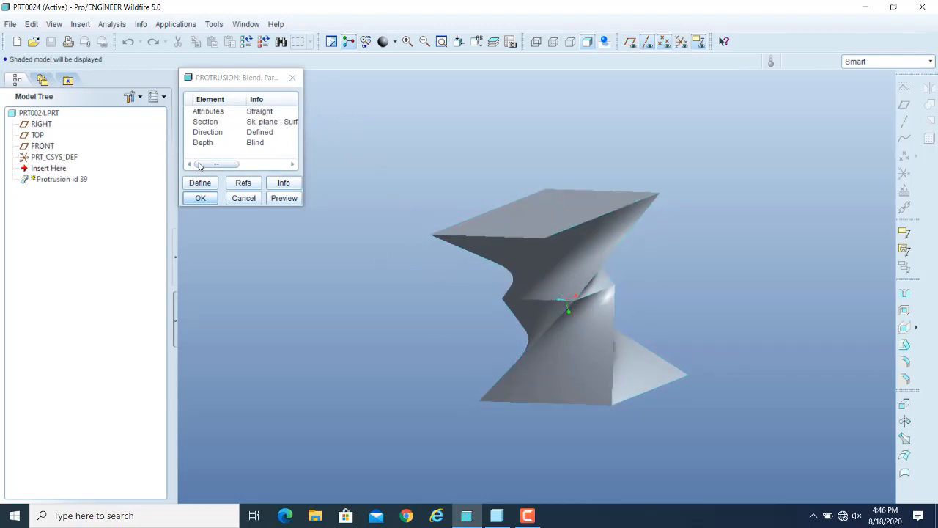
Redefine the blend's attributes as Smooth and preview the protrusion.
double_click(206, 114)
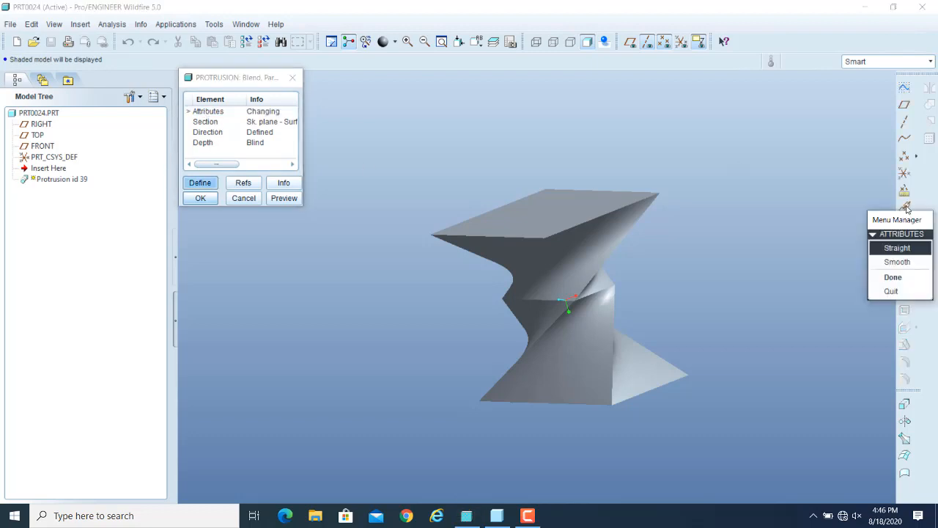
click(897, 264)
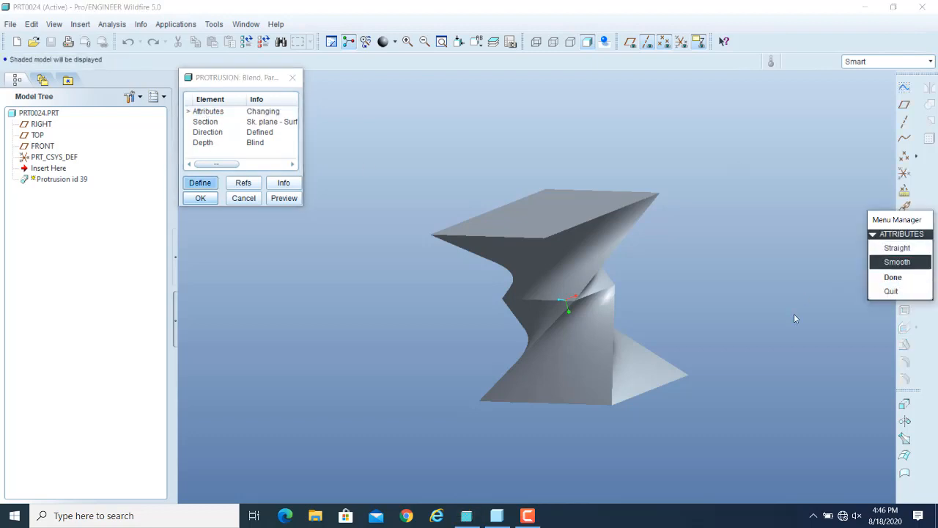
click(892, 278)
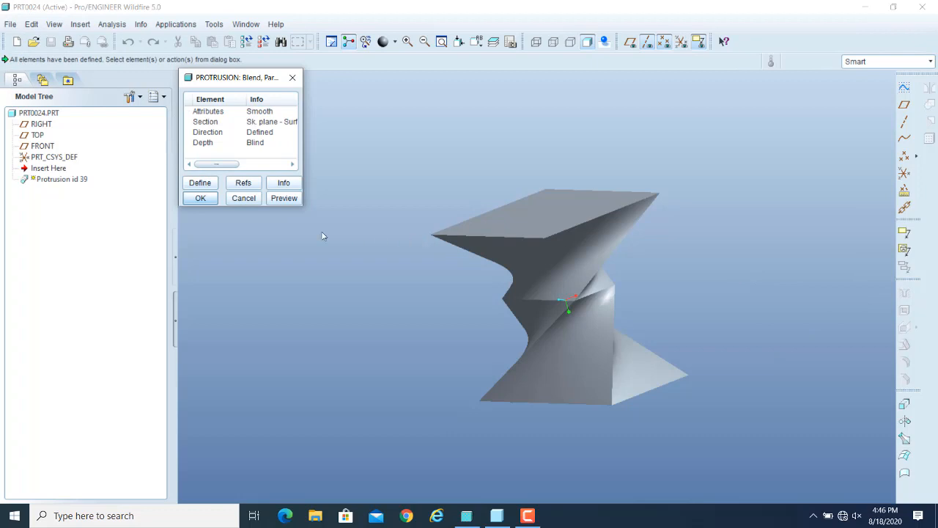
click(284, 198)
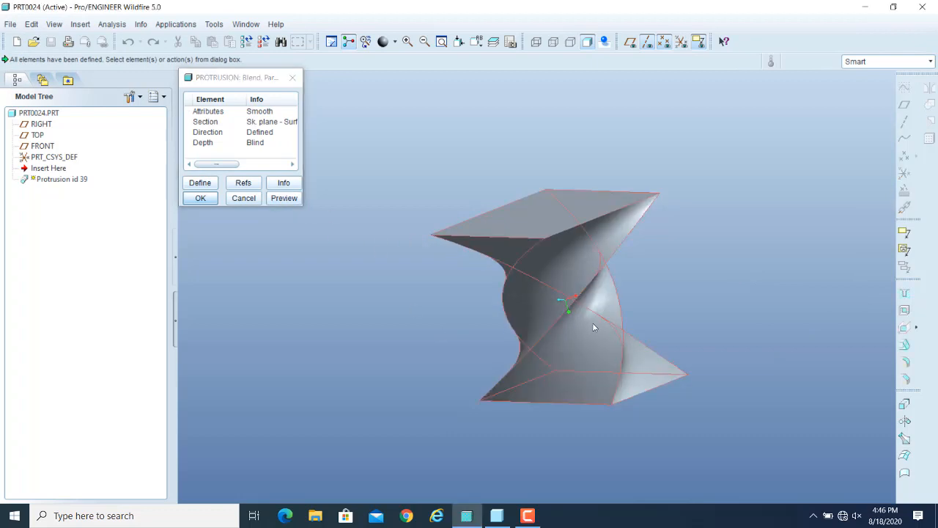
Redefine the blend's section, toggle to the second section and move the inner rectangle's start point to its lower-left corner.
middle_drag(696, 238, 708, 297)
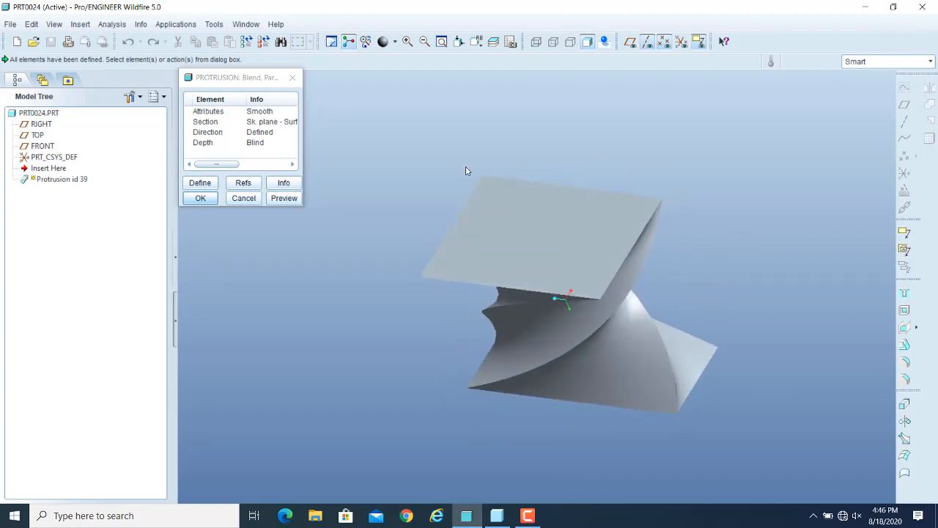
double_click(208, 121)
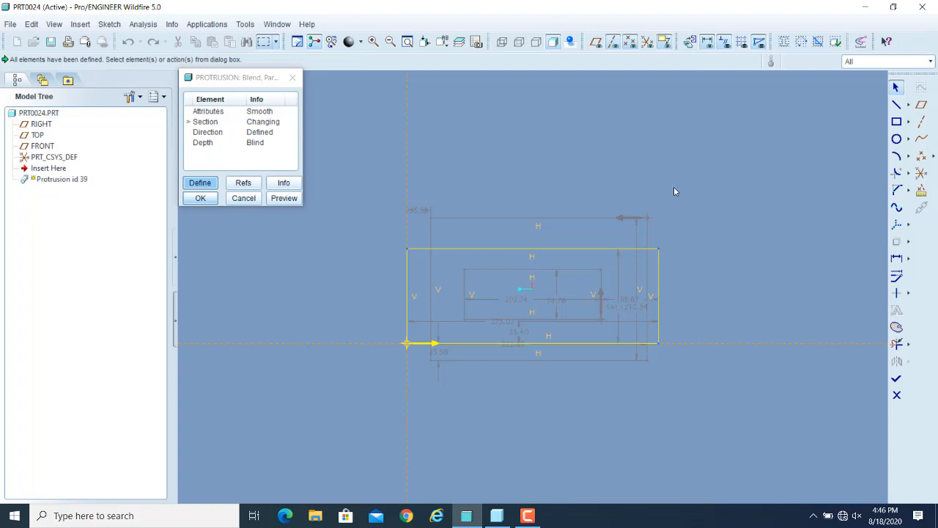
right_click(670, 163)
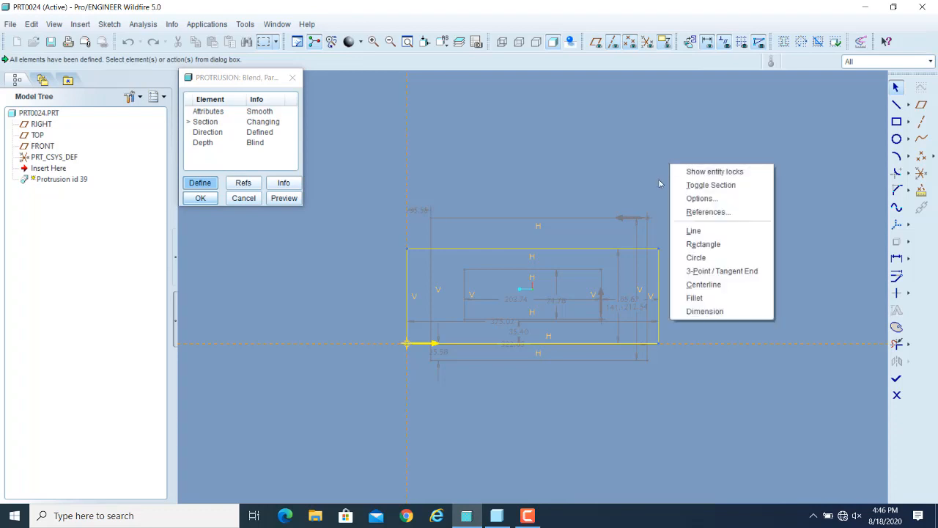
click(715, 185)
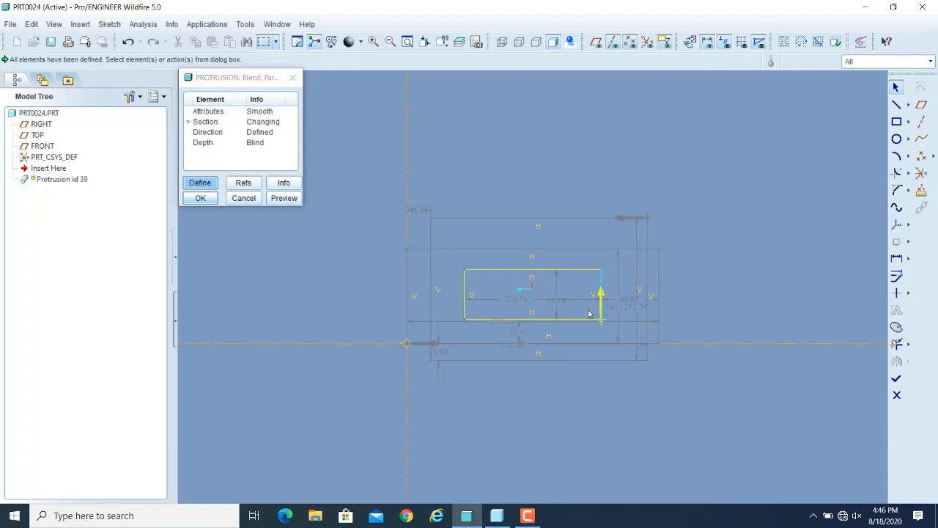
click(466, 322)
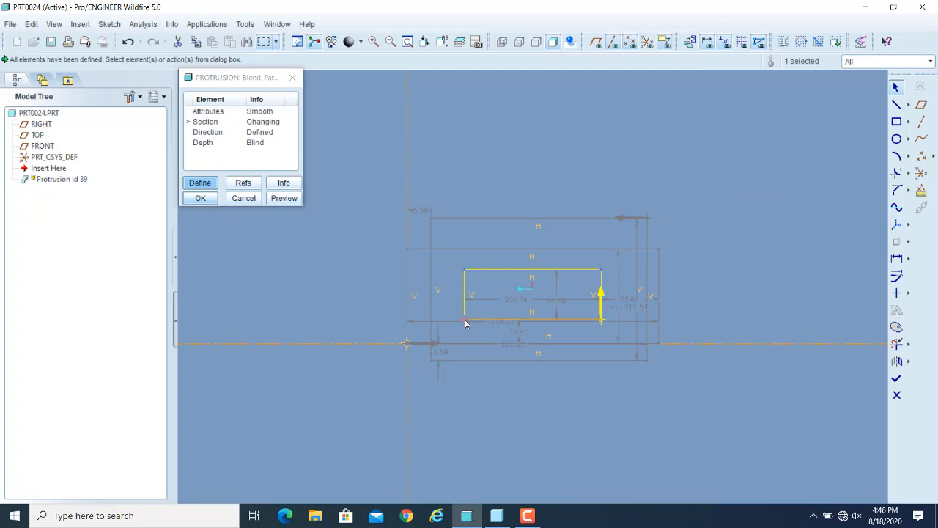
right_click(465, 321)
click(498, 449)
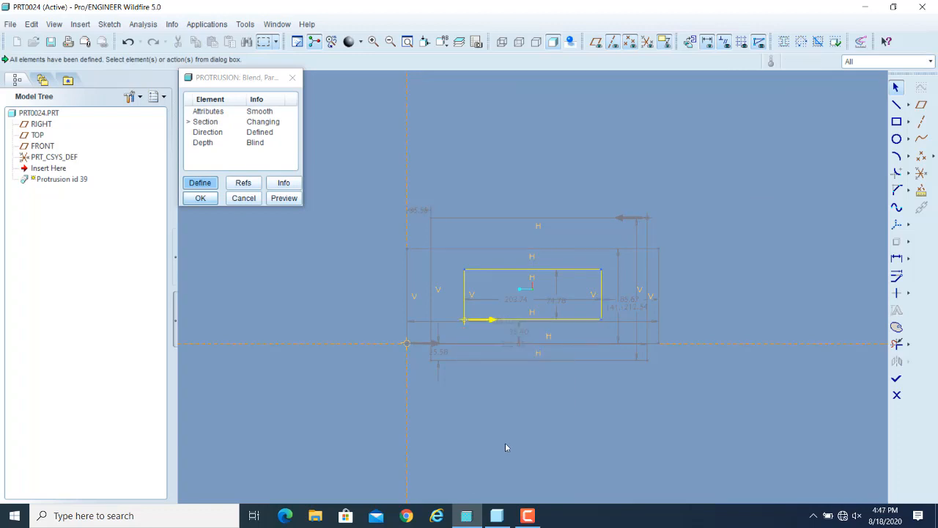
Toggle to the third section and move the tallest rectangle's start point to its lower-left corner.
right_click(679, 169)
click(717, 185)
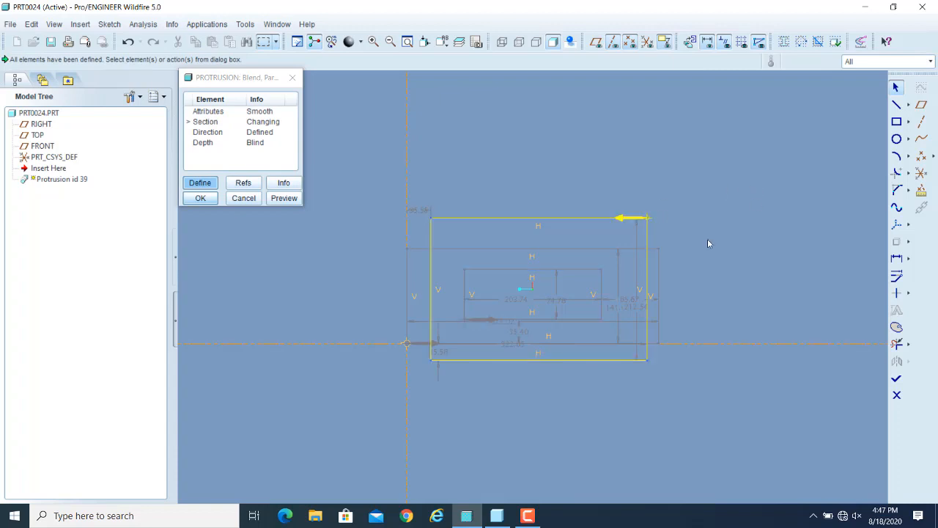
drag(431, 362, 431, 365)
click(432, 366)
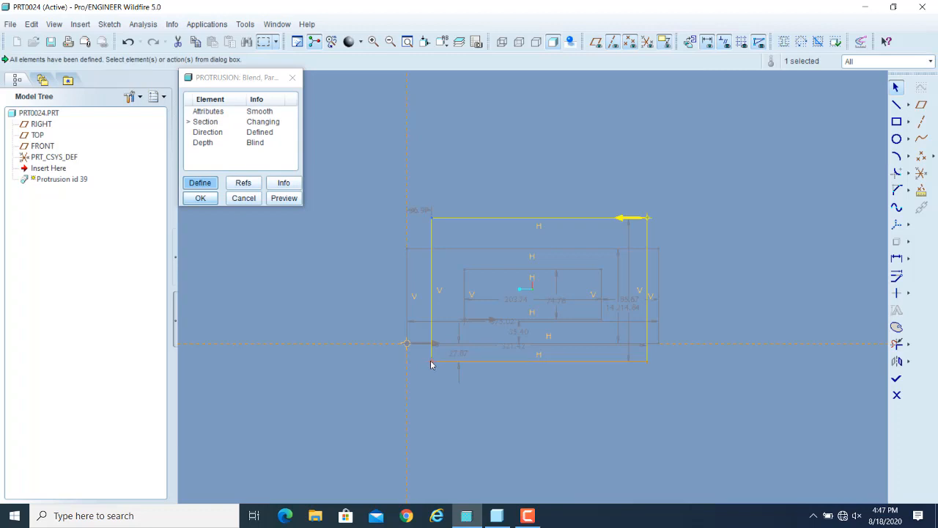
right_click(432, 367)
click(465, 326)
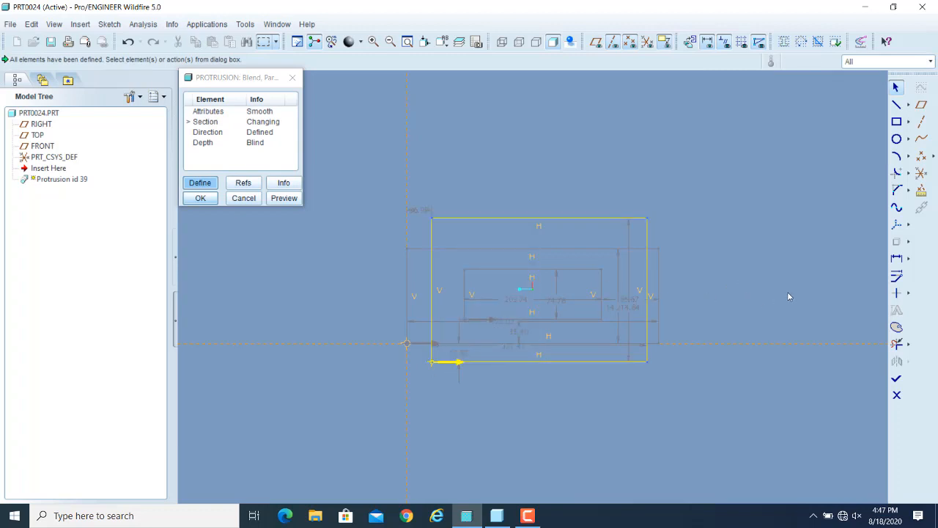
Move the third rectangle above the other two, resized to about 321 by 151, shift the inner rectangle upward, and finish the section sketch.
drag(555, 362, 563, 267)
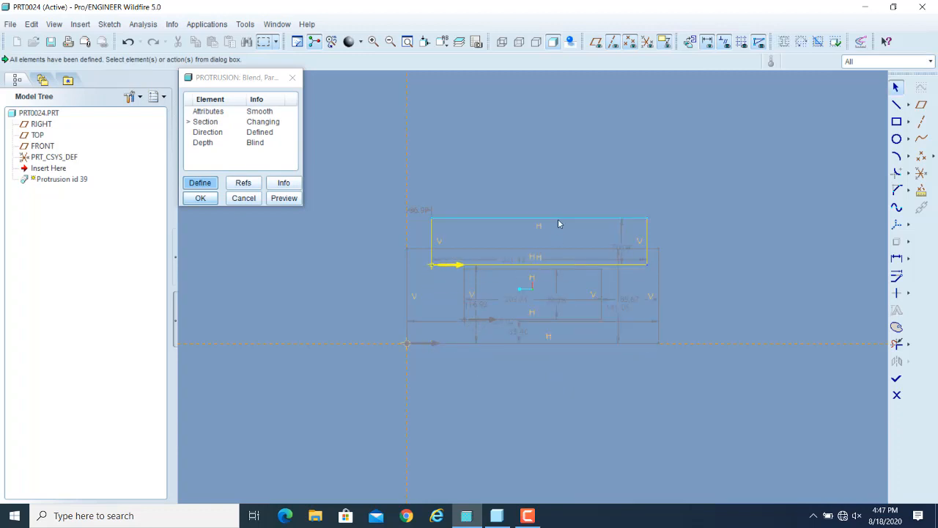
drag(559, 217, 563, 170)
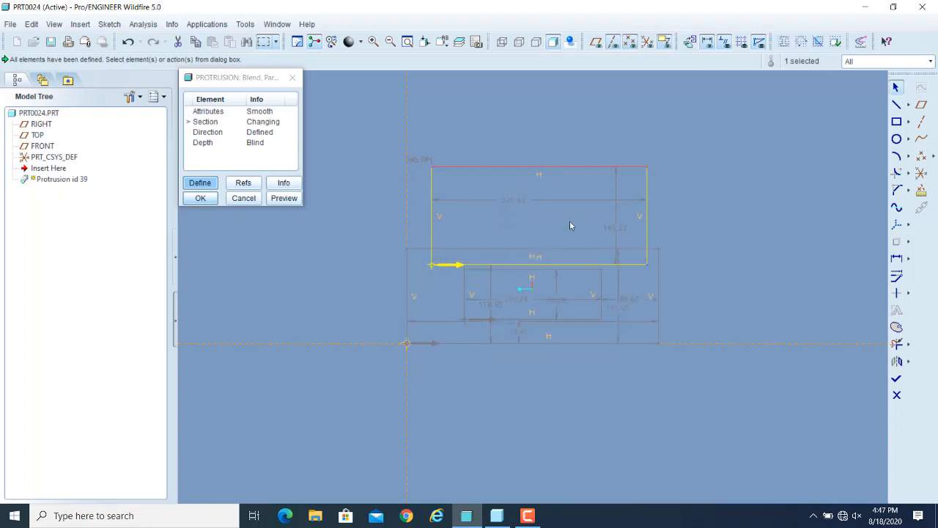
drag(572, 264, 574, 206)
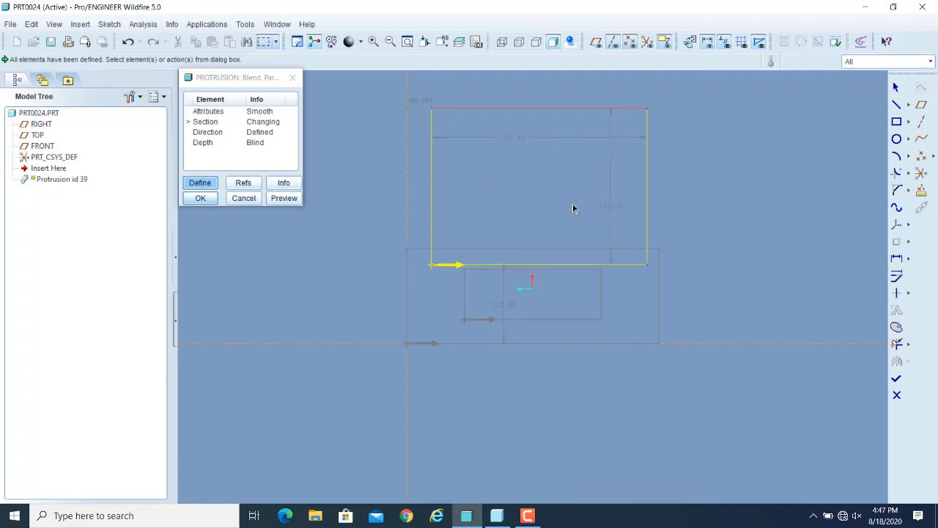
drag(570, 265, 573, 210)
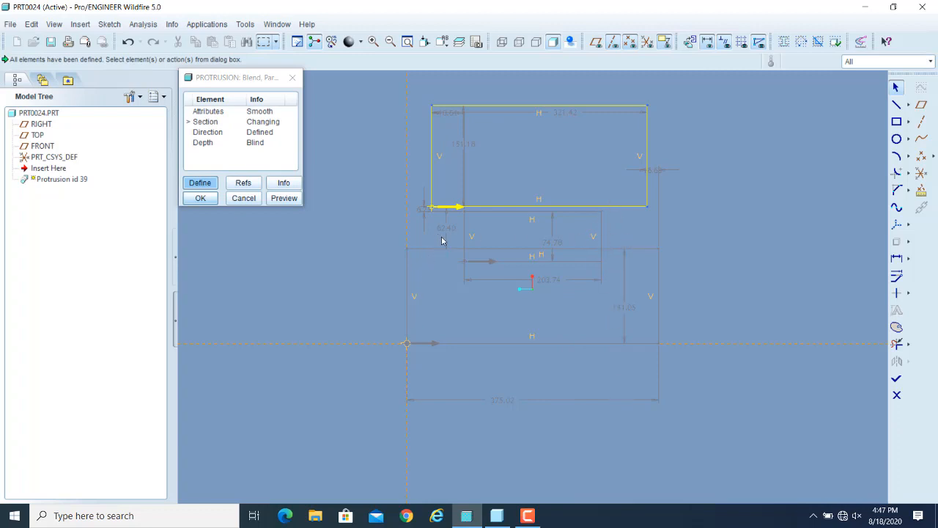
click(899, 379)
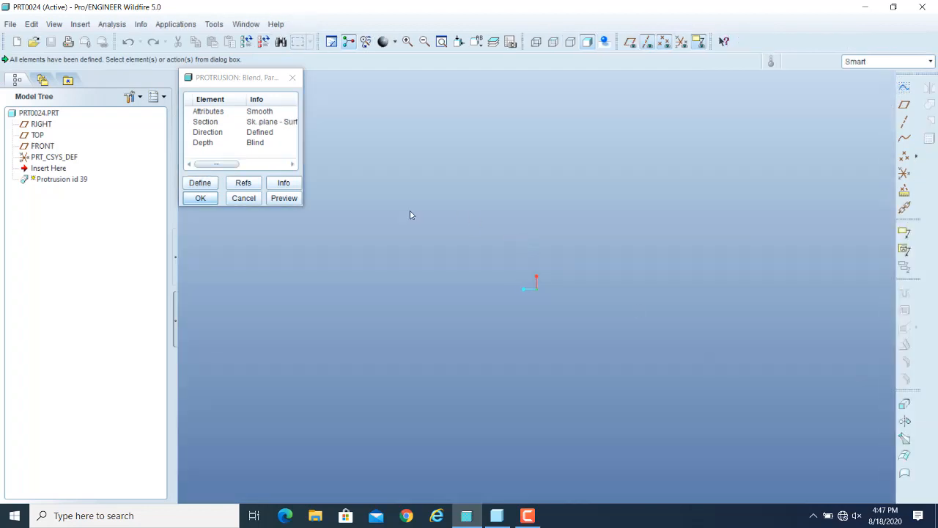
Preview the smooth blend with its offset sections from several angles and accept the protrusion.
click(292, 200)
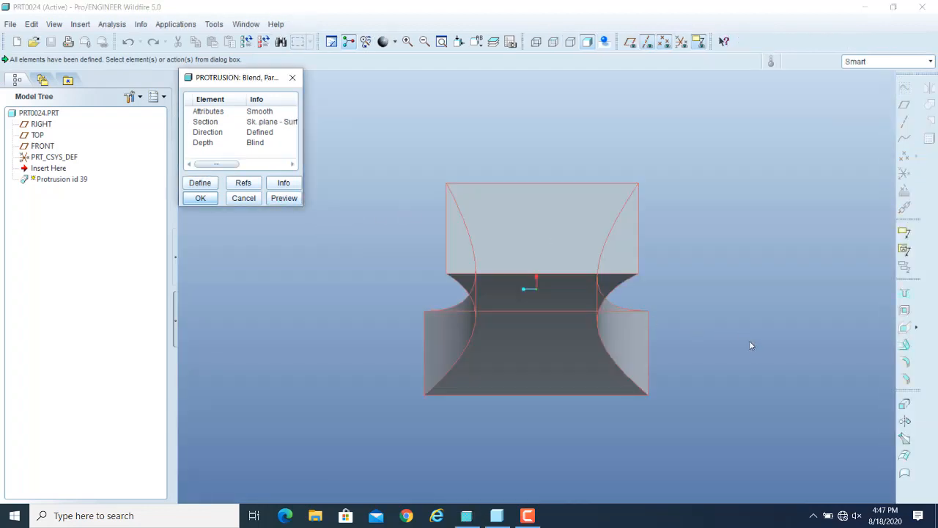
mouse_move(751, 345)
middle_down()
mouse_move(723, 274)
mouse_move(660, 277)
mouse_move(679, 307)
middle_up()
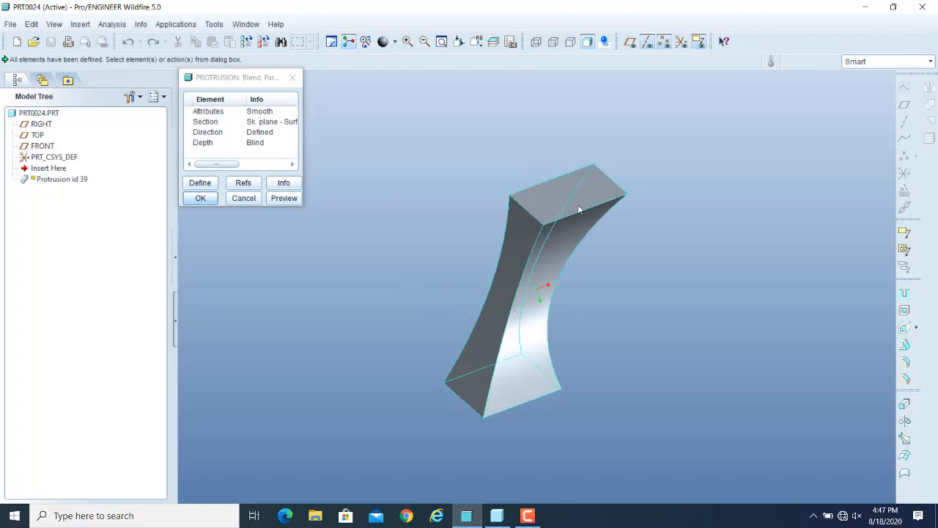
middle_drag(560, 275, 511, 297)
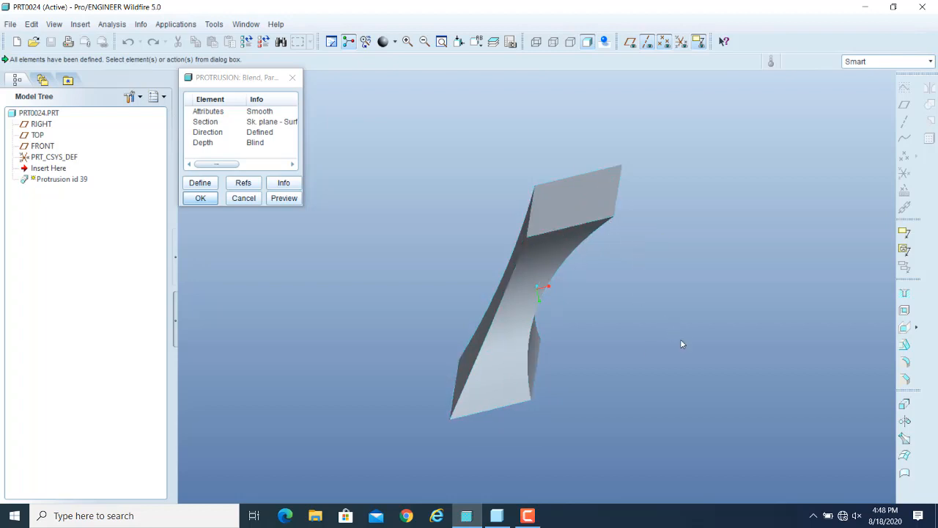
mouse_move(681, 344)
middle_down()
mouse_move(722, 357)
mouse_move(764, 337)
mouse_move(731, 374)
mouse_move(695, 365)
mouse_move(657, 331)
middle_up()
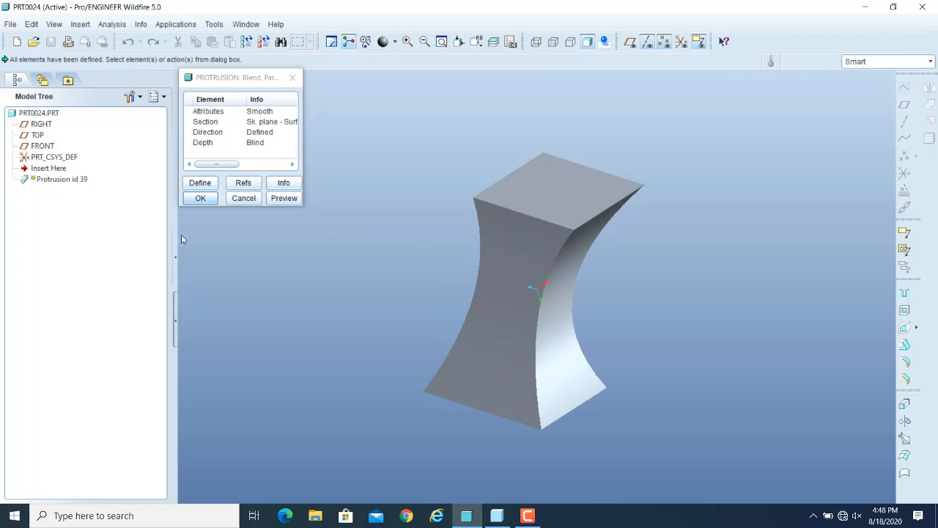
click(210, 199)
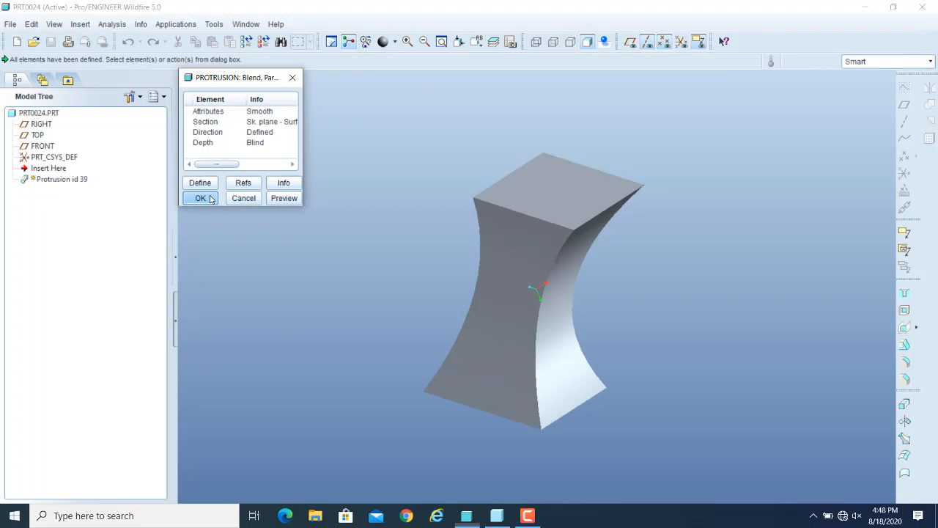
click(359, 232)
middle_drag(359, 242, 352, 241)
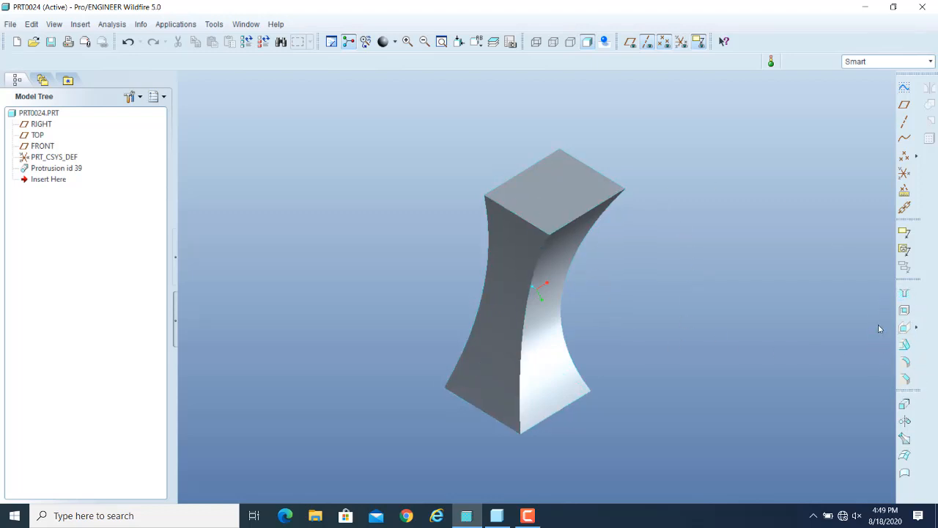
Shell the blended solid with a 7.31 wall thickness, removing its upper end face, and inspect the hollow result.
click(904, 308)
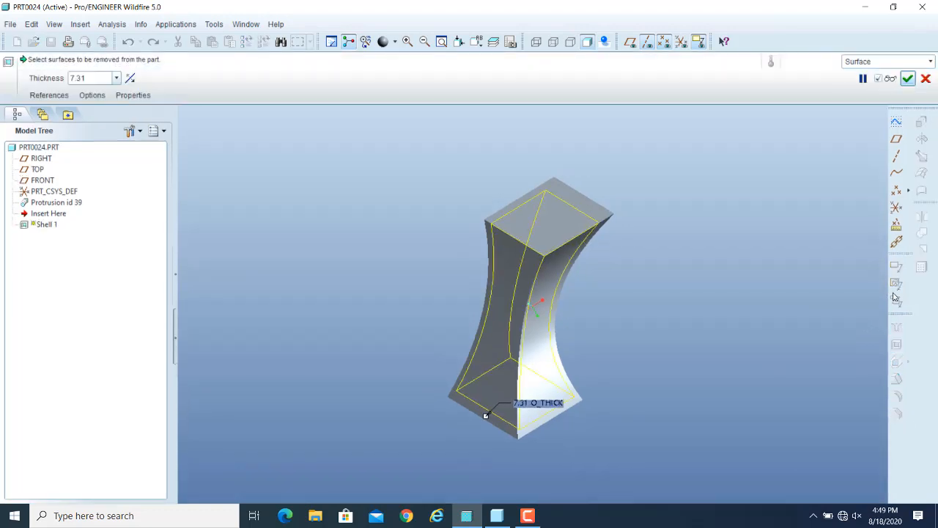
click(534, 223)
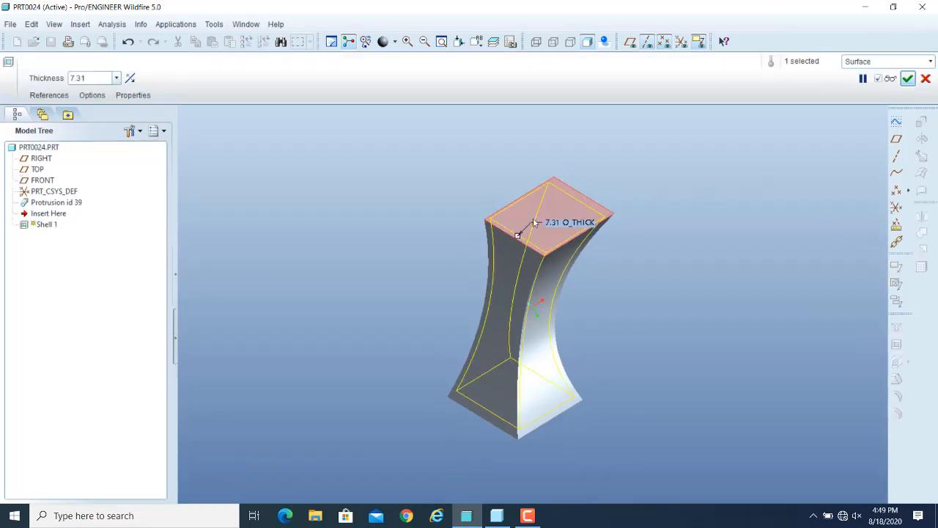
click(891, 79)
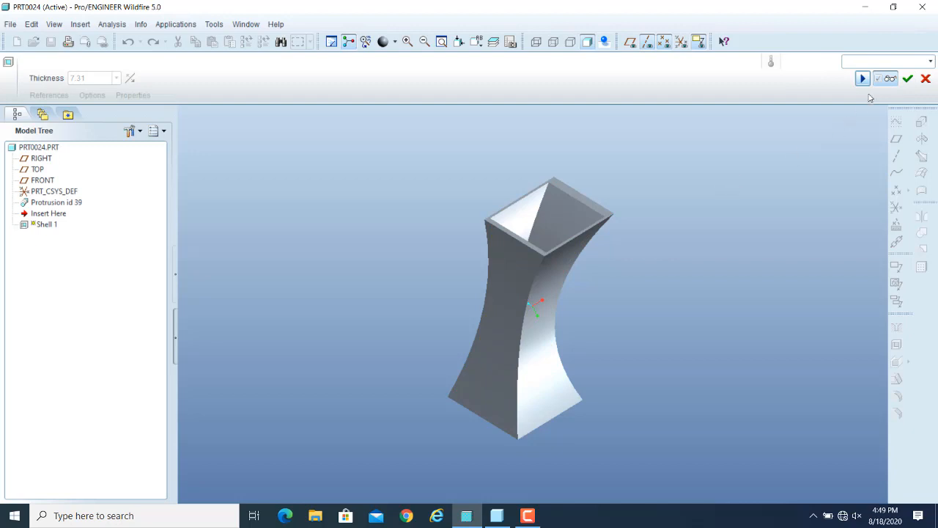
click(907, 79)
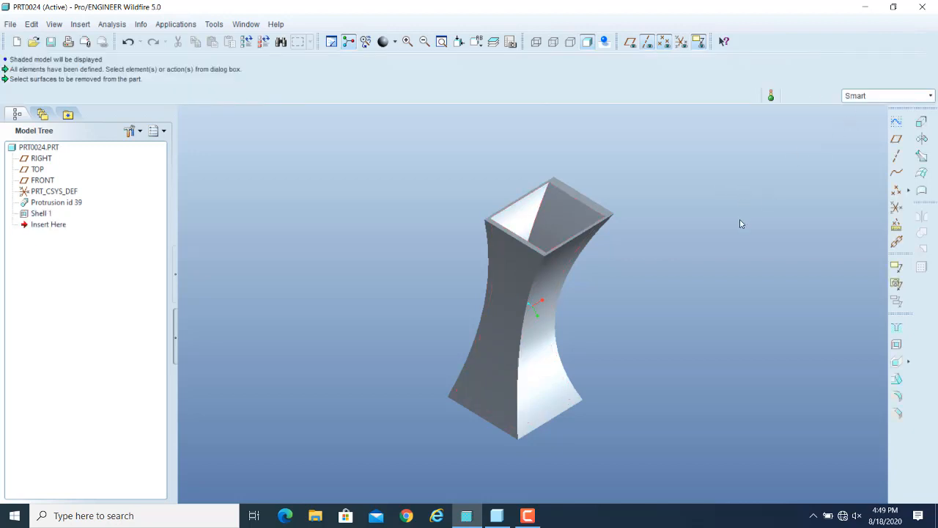
mouse_move(740, 223)
middle_down()
mouse_move(719, 266)
mouse_move(725, 272)
mouse_move(781, 237)
mouse_move(726, 232)
mouse_move(704, 256)
mouse_move(751, 266)
middle_up()
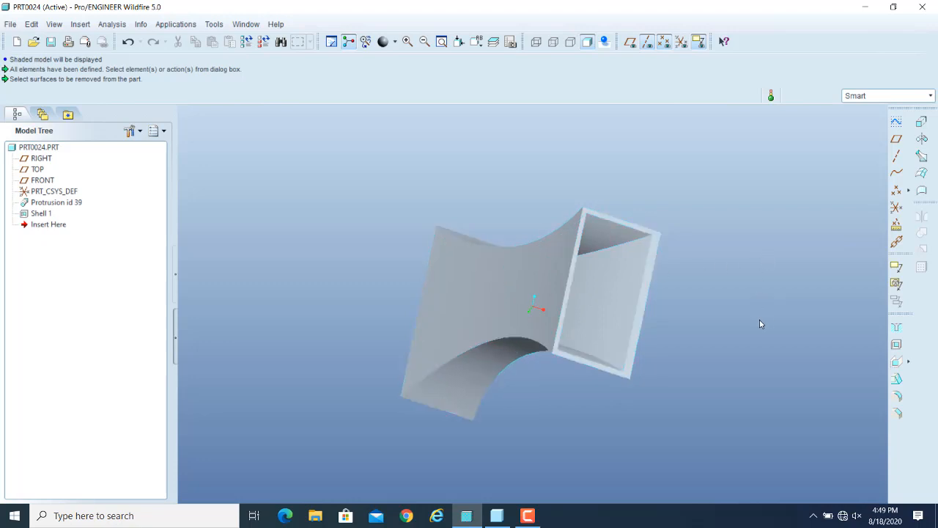
mouse_move(759, 324)
middle_down()
mouse_move(811, 254)
mouse_move(825, 331)
middle_up()
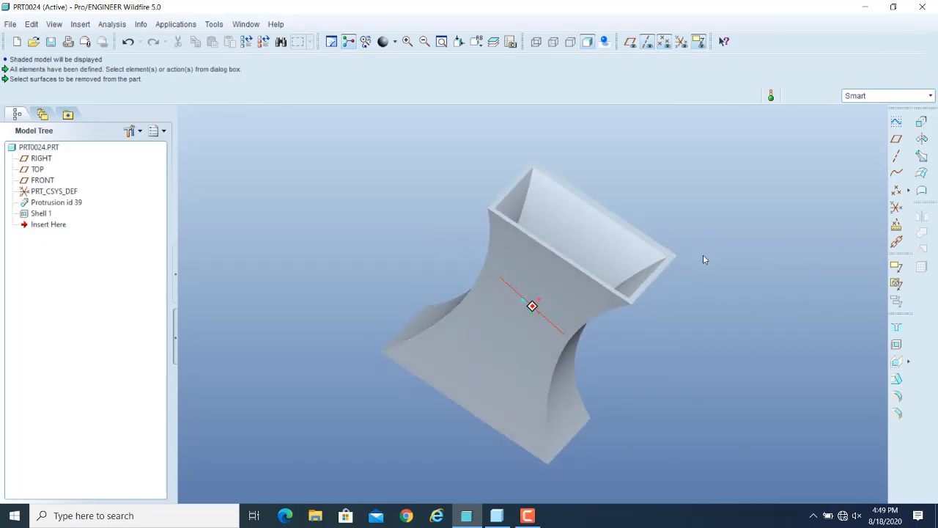
middle_drag(703, 259, 674, 258)
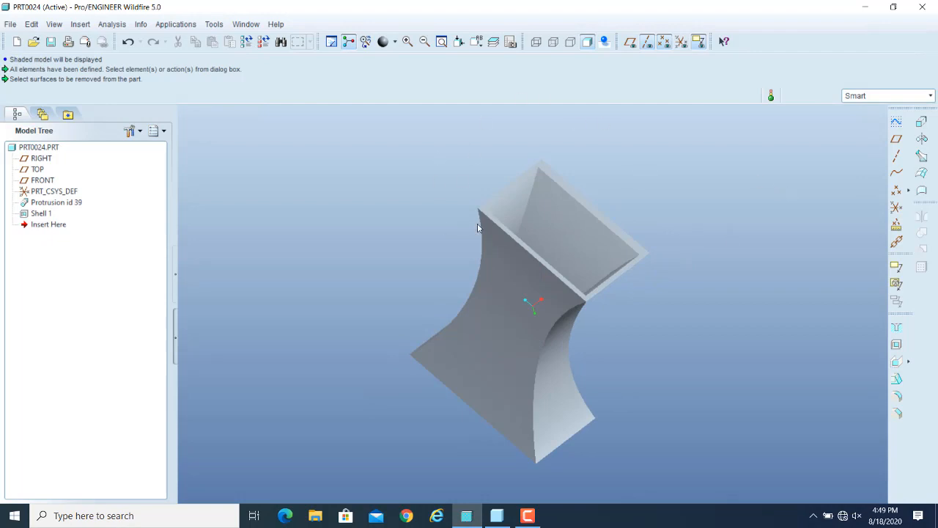
Undo the shell and the blend protrusion, and display the datum planes in Standard Orientation.
click(127, 43)
click(127, 43)
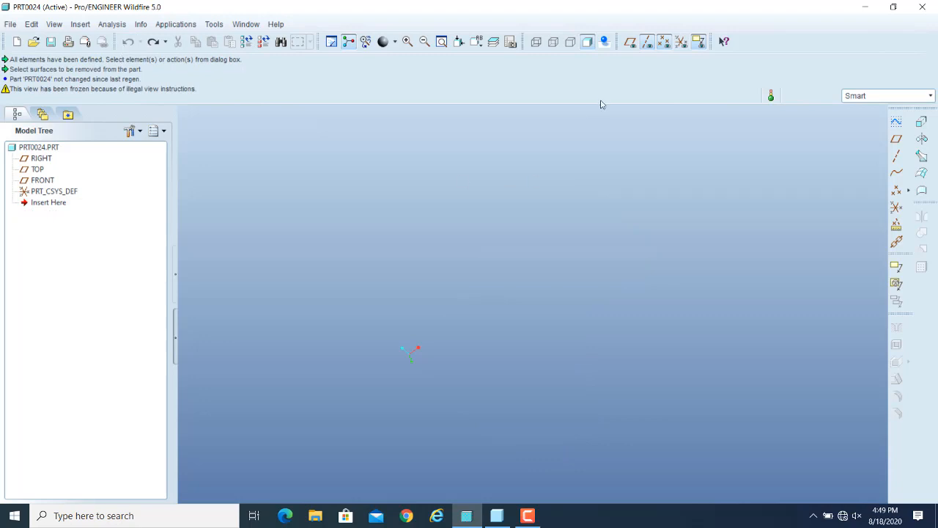
click(630, 41)
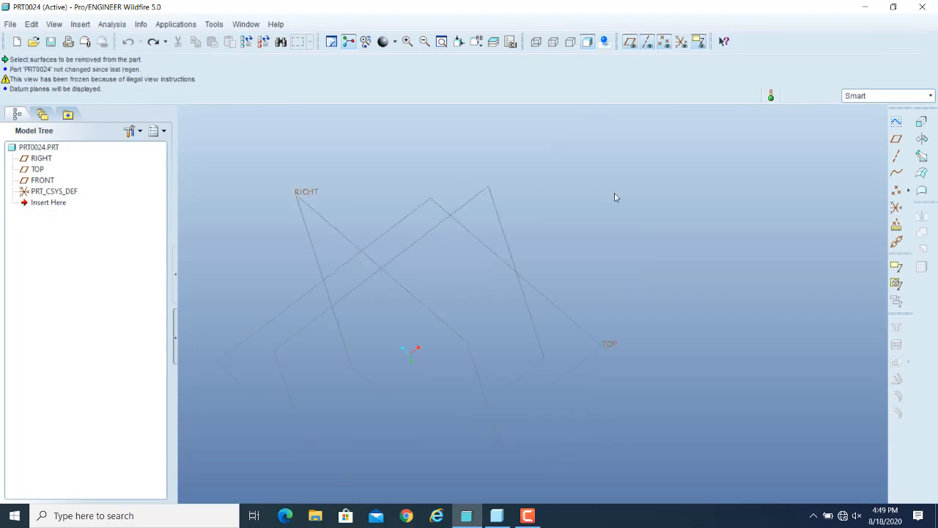
key(ctrl+d)
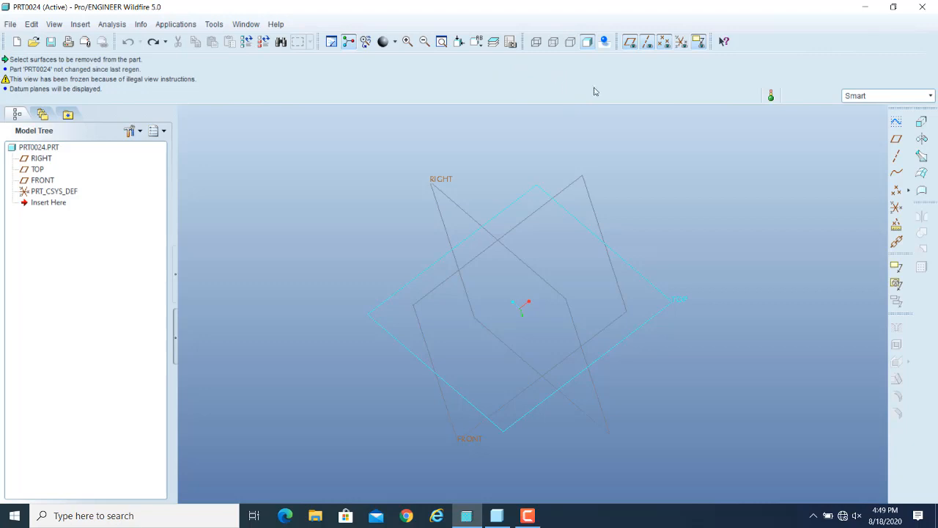
click(477, 42)
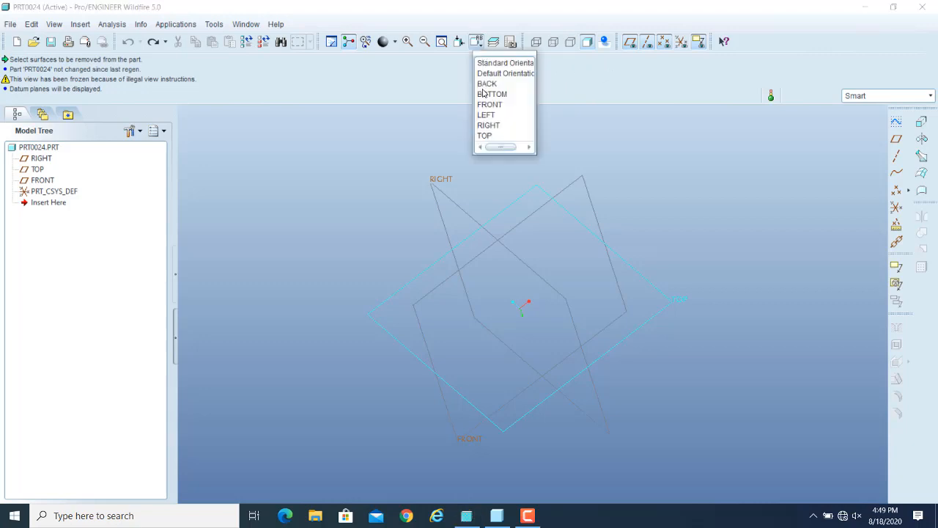
click(517, 66)
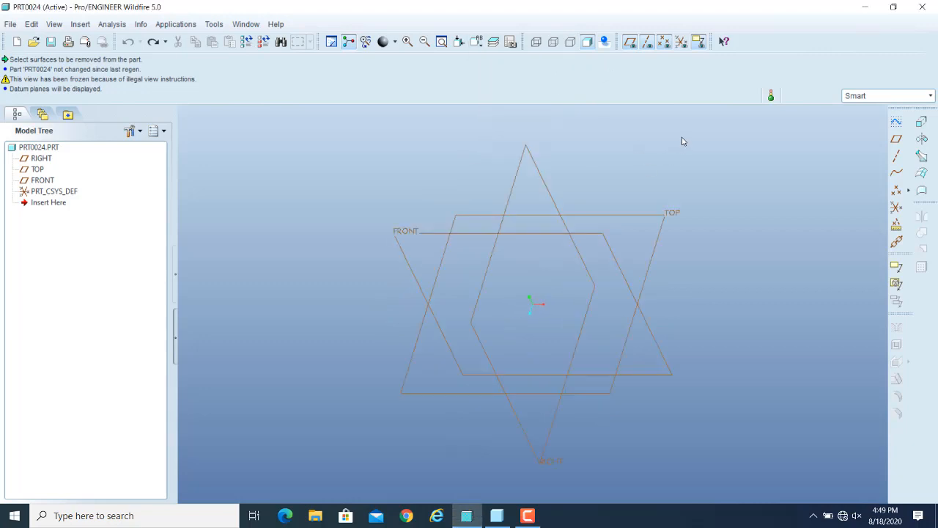
Start a new blend protrusion with the Parallel, Regular Sec and Sketch Sec options.
click(82, 26)
mouse_move(160, 184)
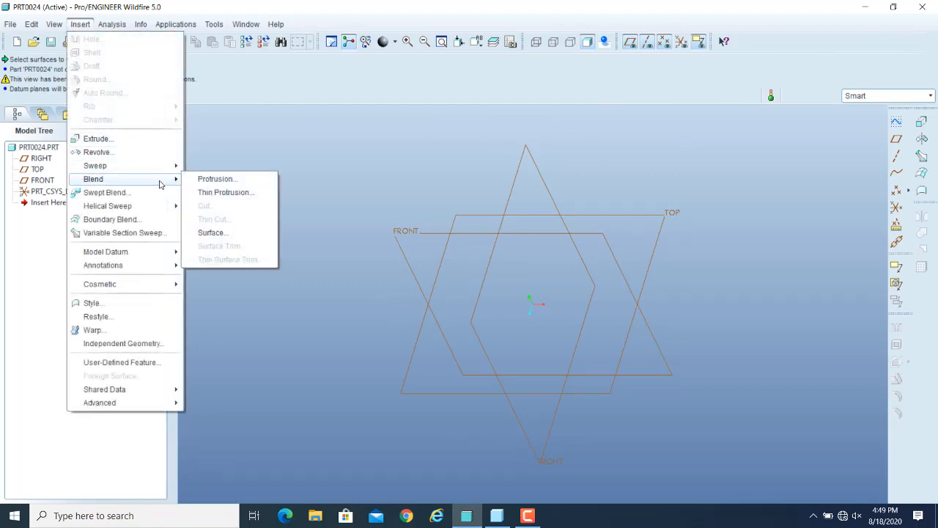
click(215, 181)
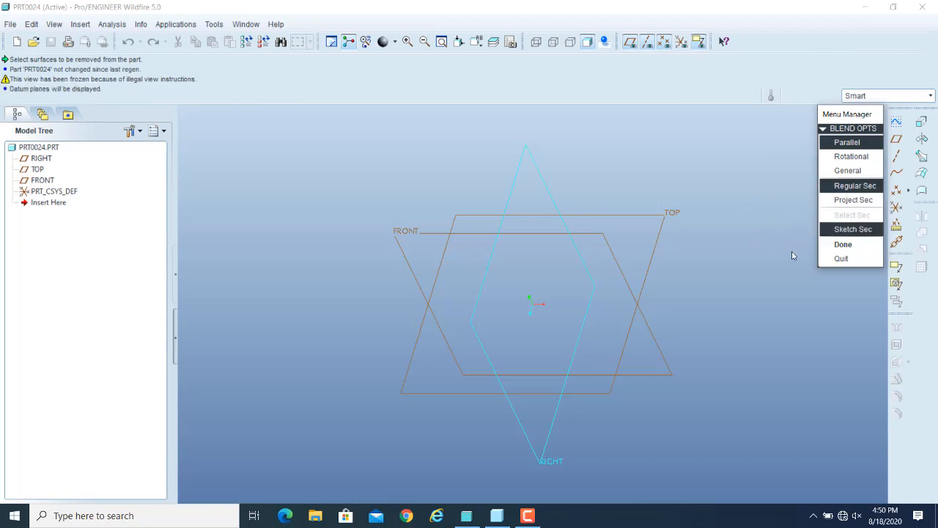
click(836, 246)
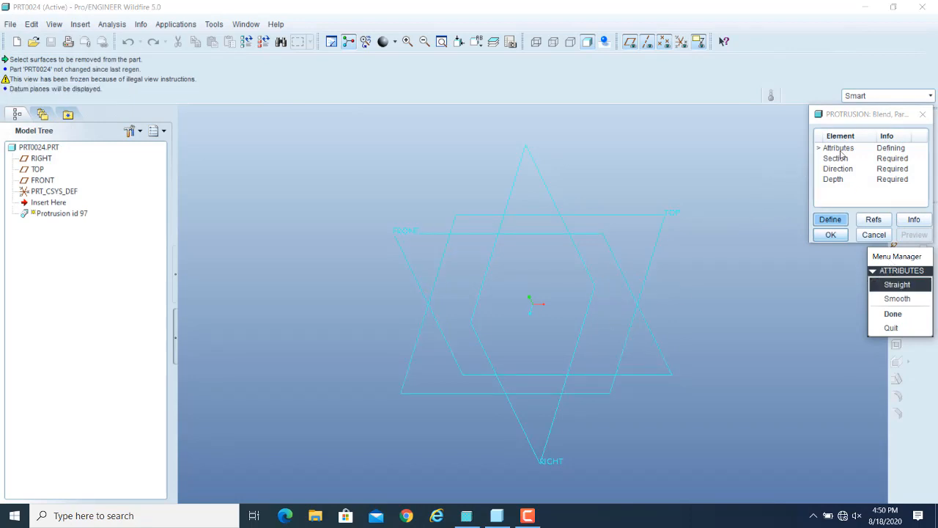
Move the blend definition windows clear of the view and accept the Straight attribute for the blend.
drag(853, 119, 233, 126)
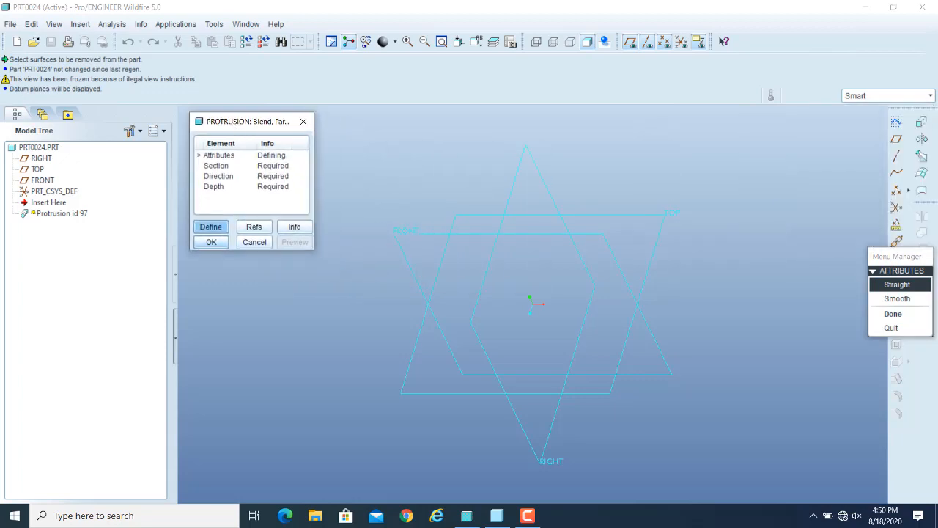
drag(925, 258, 384, 134)
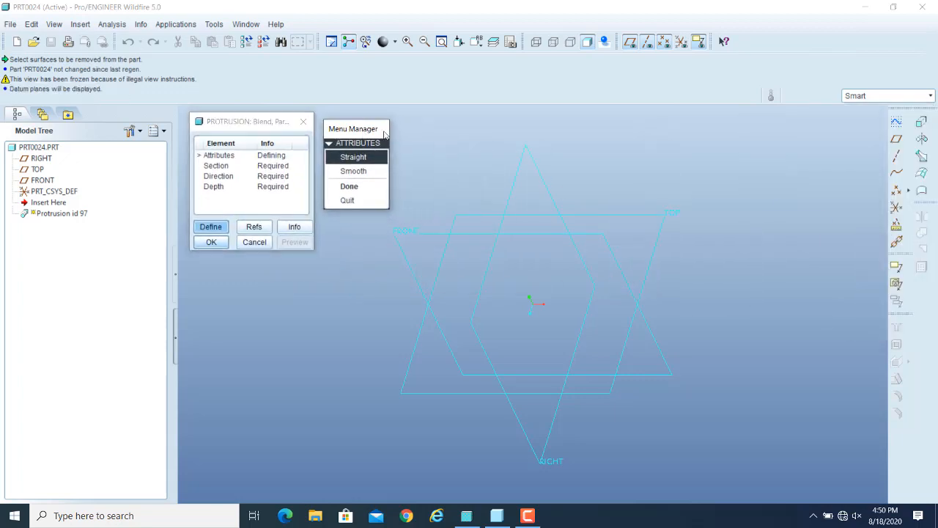
click(367, 189)
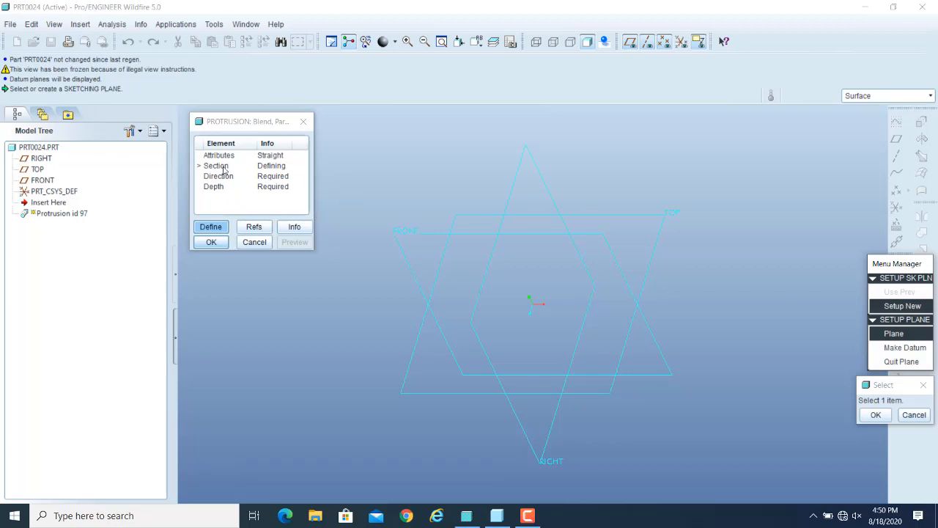
Set the TOP datum plane as the sketching plane with flipped feature direction and default sketch orientation.
drag(897, 264, 809, 128)
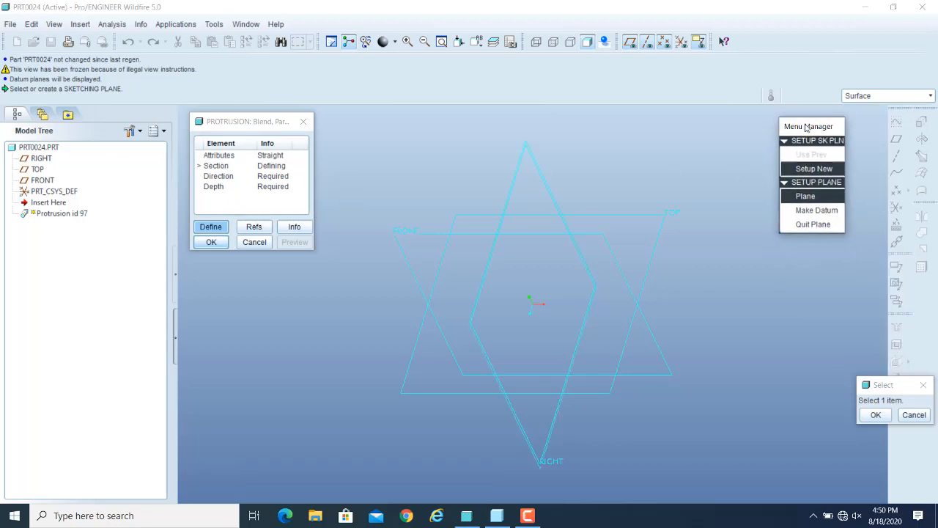
drag(904, 390, 829, 277)
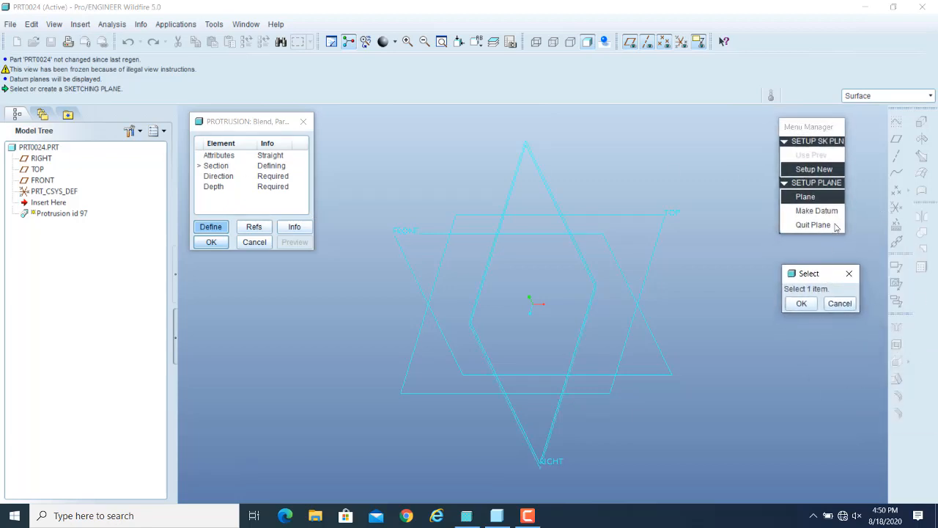
click(676, 213)
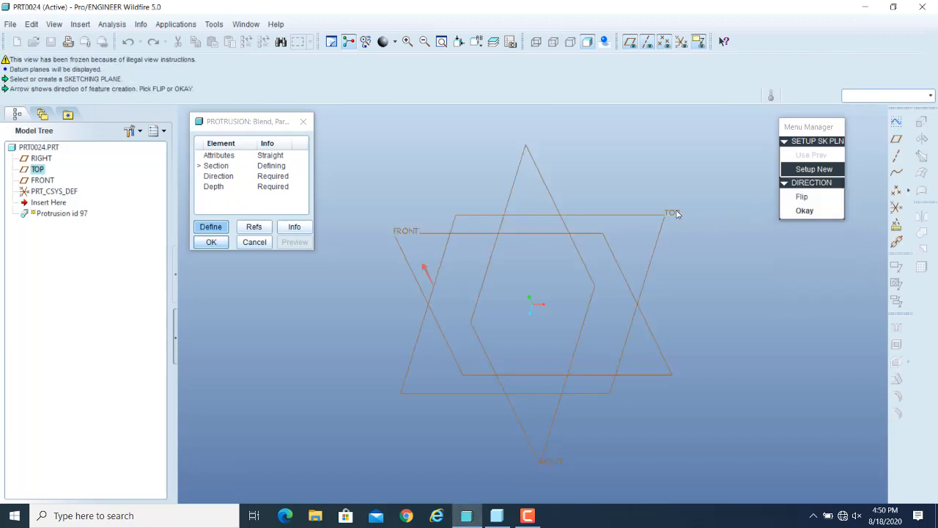
click(802, 197)
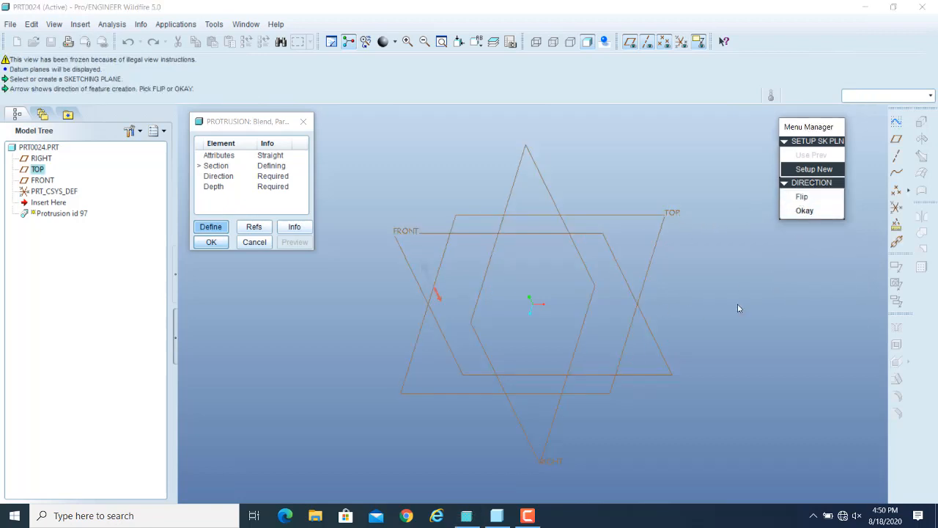
click(805, 210)
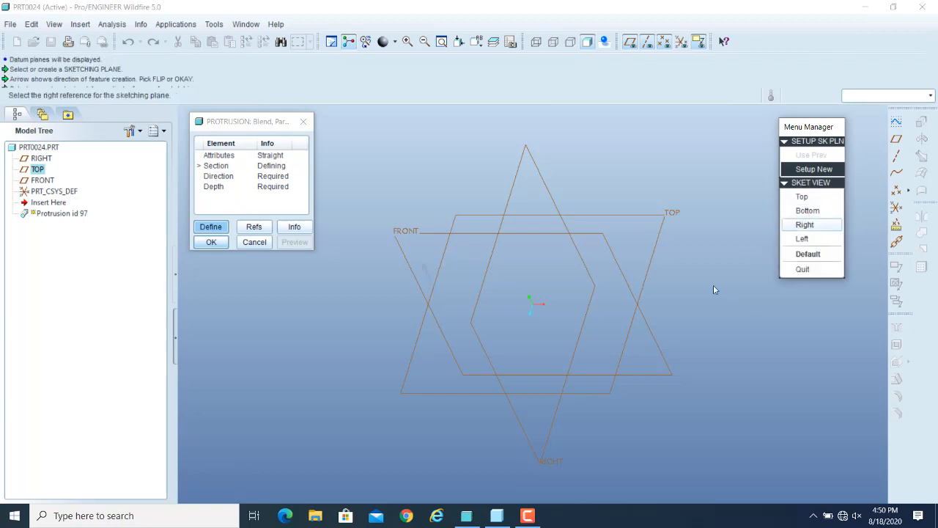
click(805, 257)
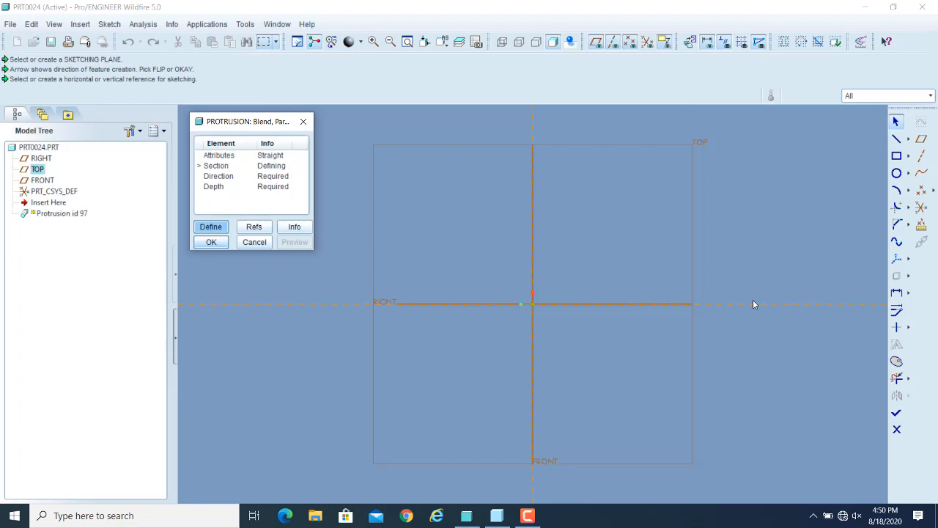
Sketch the first section as a circle centred on the reference intersection and set its diameter to 100.
click(897, 175)
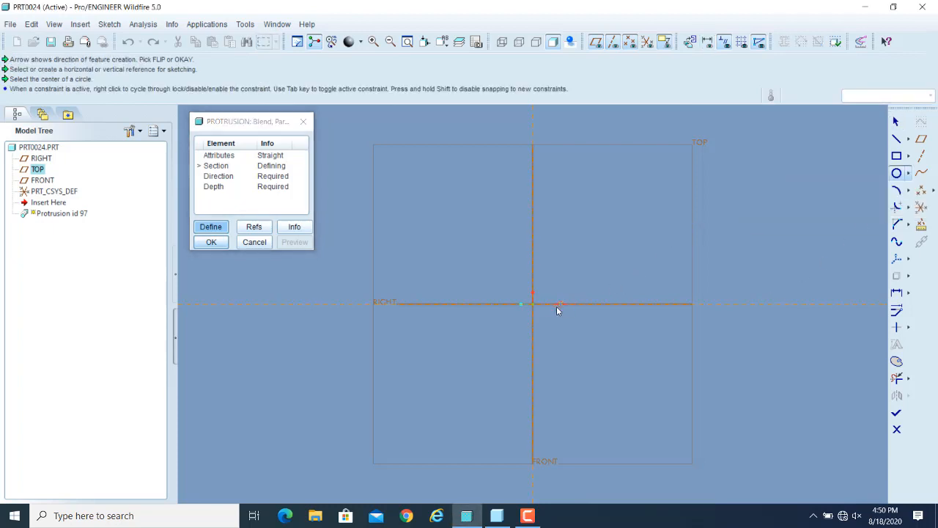
click(533, 303)
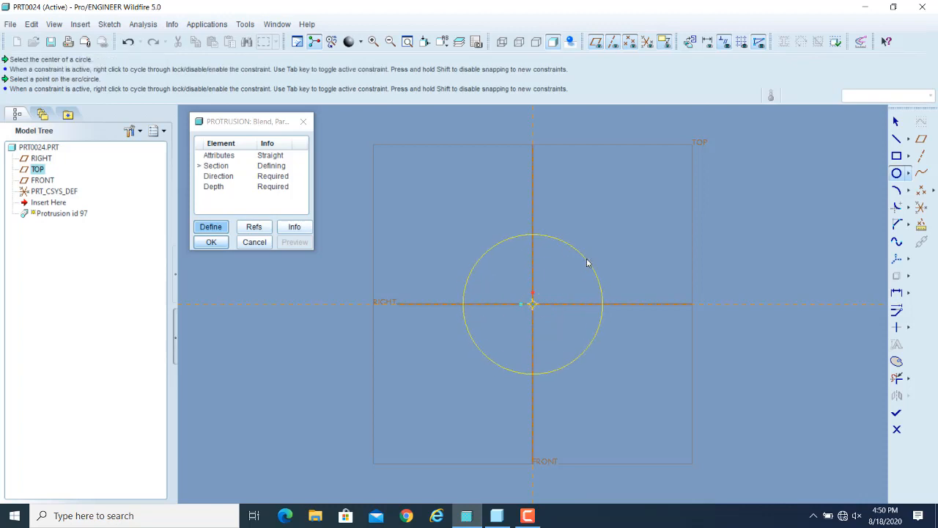
click(585, 265)
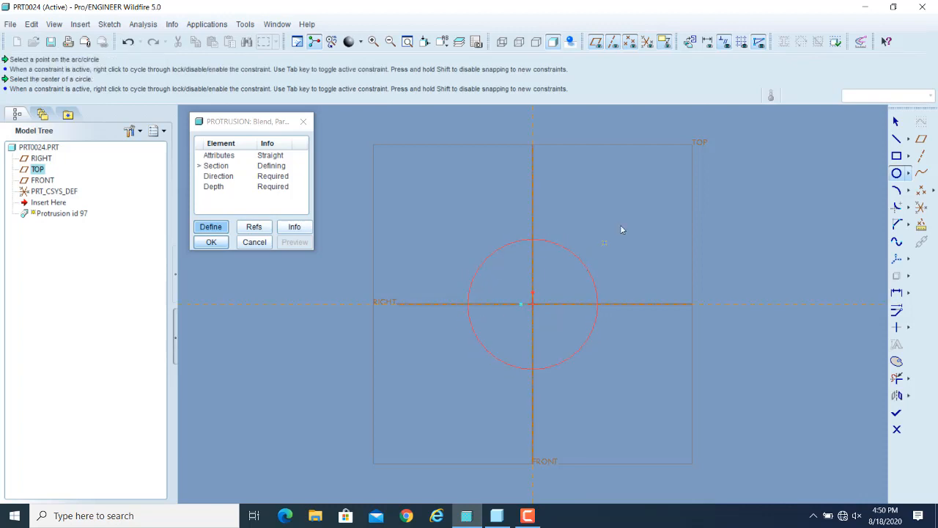
click(896, 123)
double_click(453, 243)
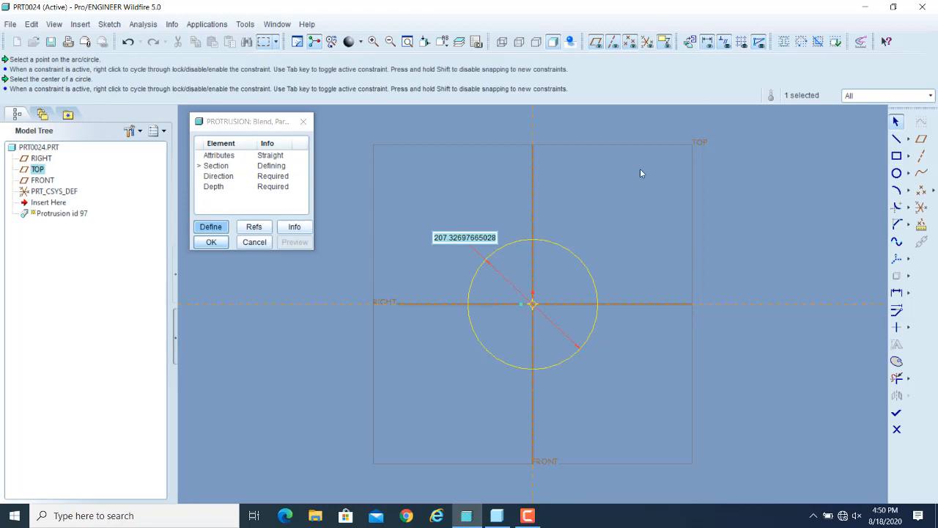
text(100)
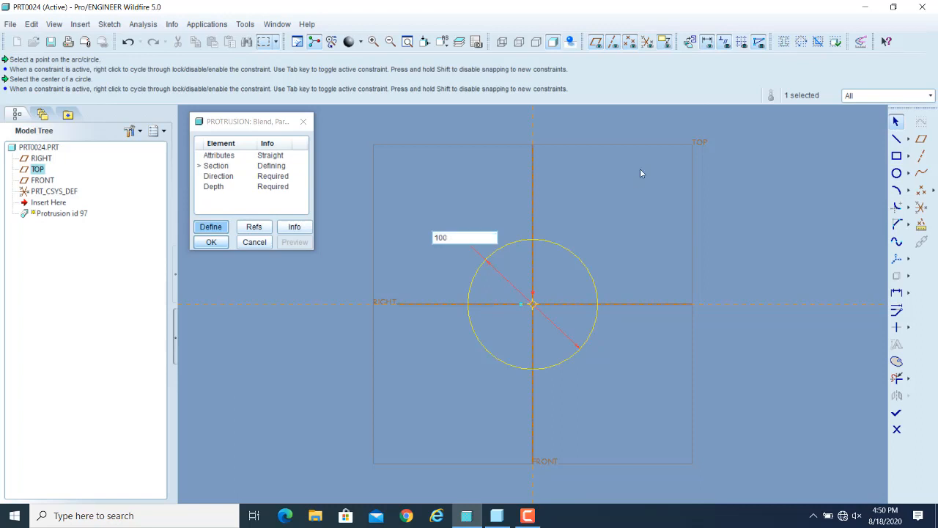
key(Return)
scroll(575, 224, down, 4)
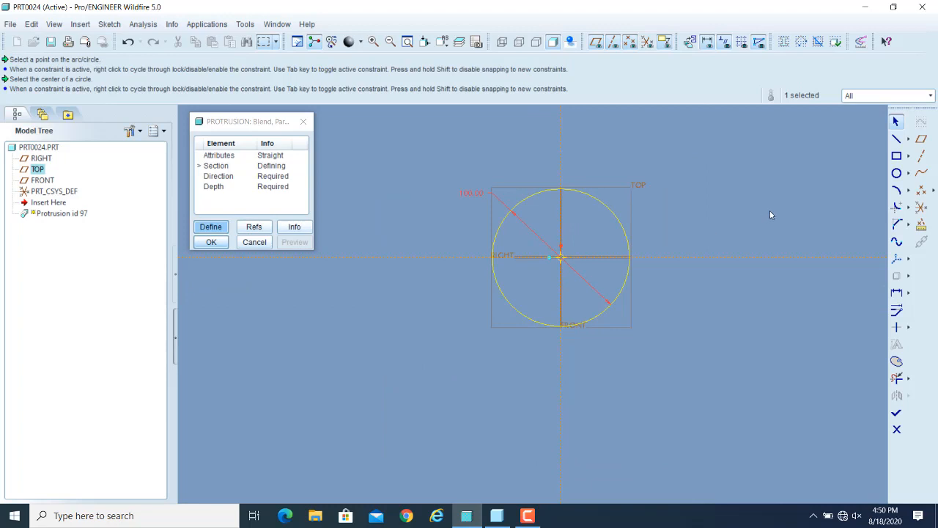
Toggle to the second section and sketch a concentric circle about 50 in diameter inside the first one.
right_click(678, 145)
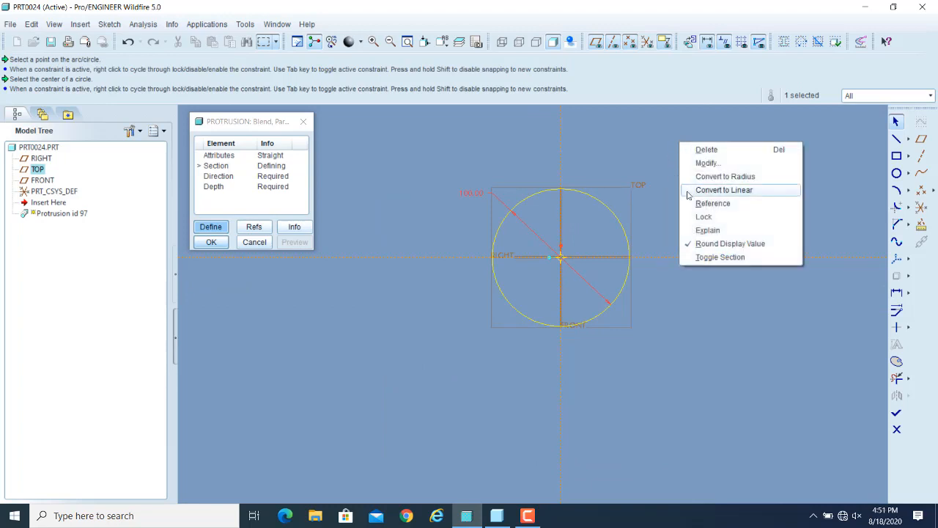
click(675, 241)
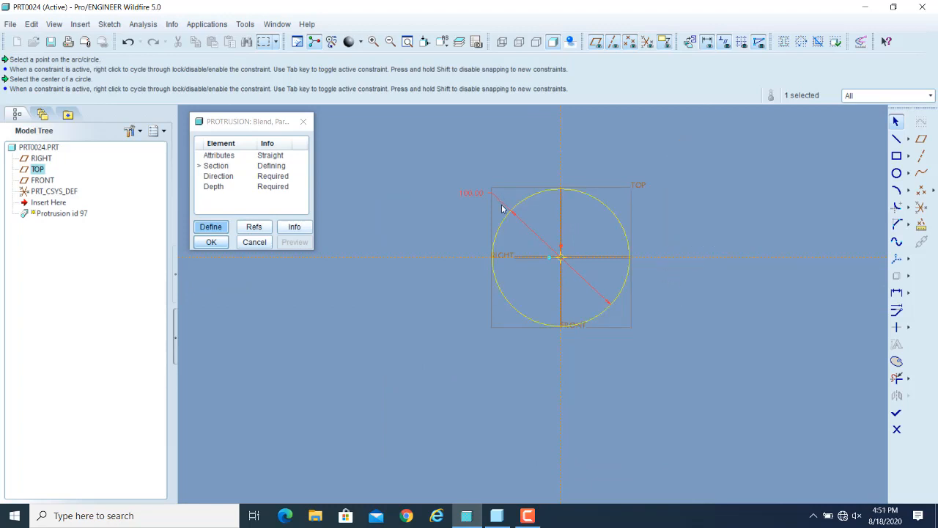
click(430, 205)
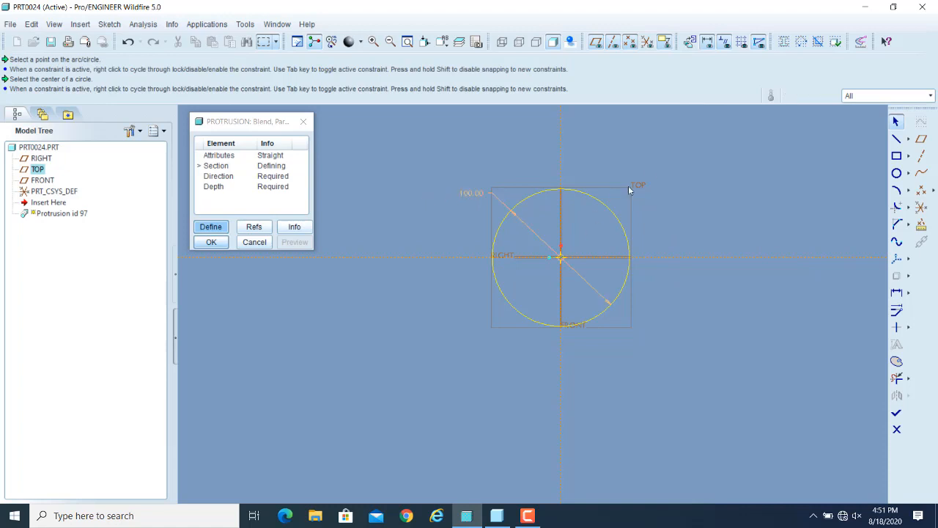
right_click(660, 150)
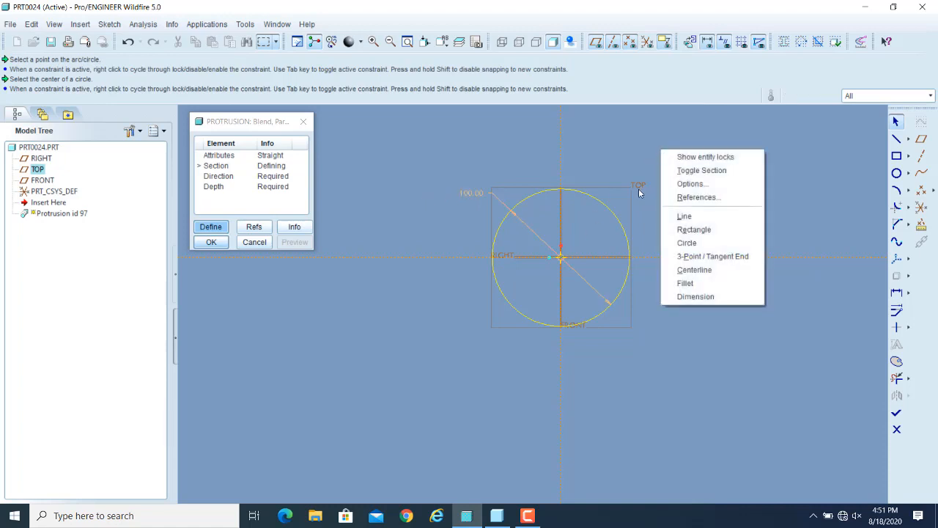
click(697, 173)
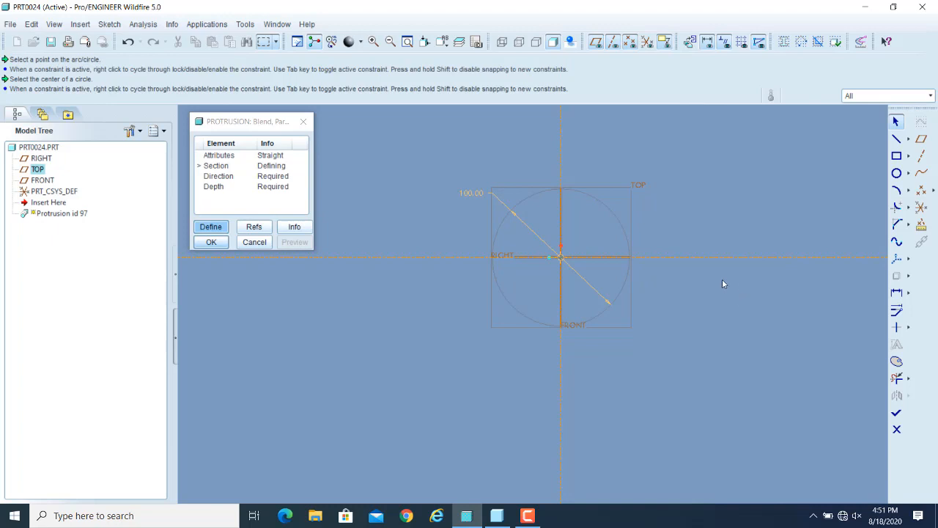
click(896, 174)
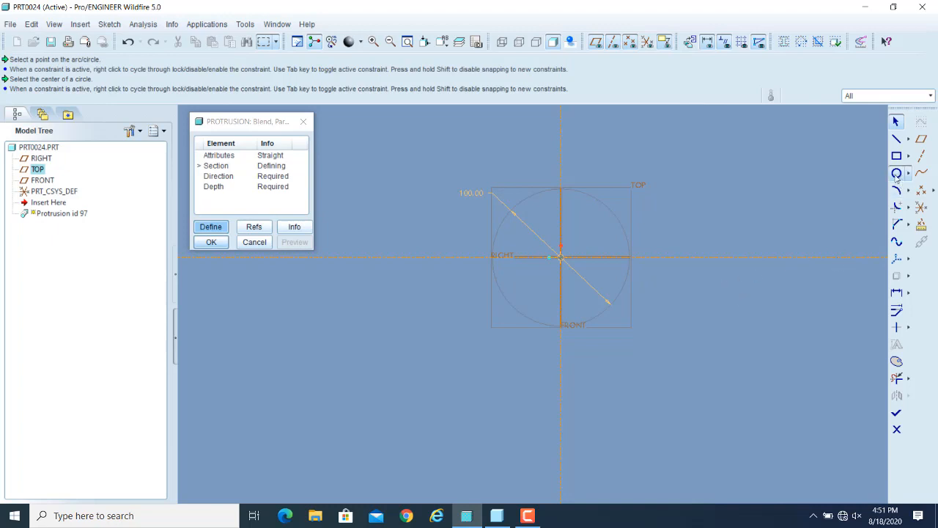
click(564, 261)
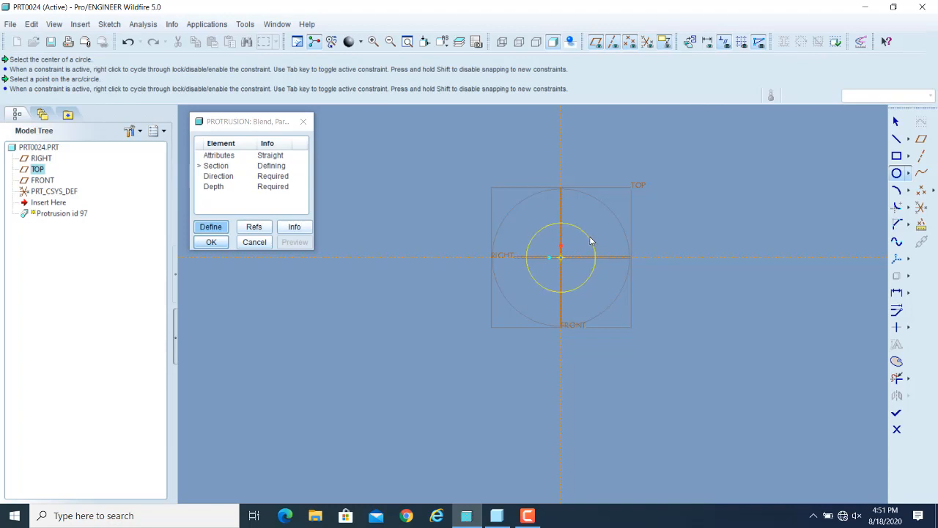
click(591, 241)
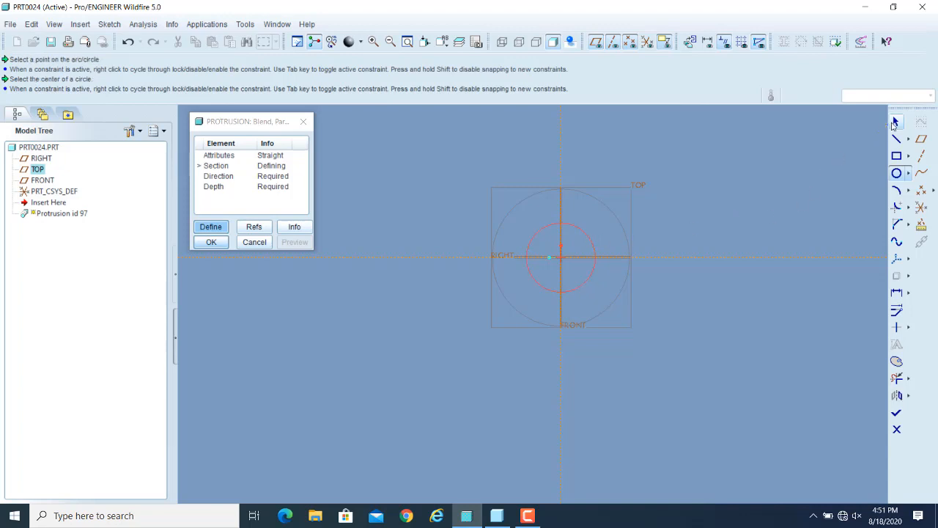
click(896, 121)
click(716, 205)
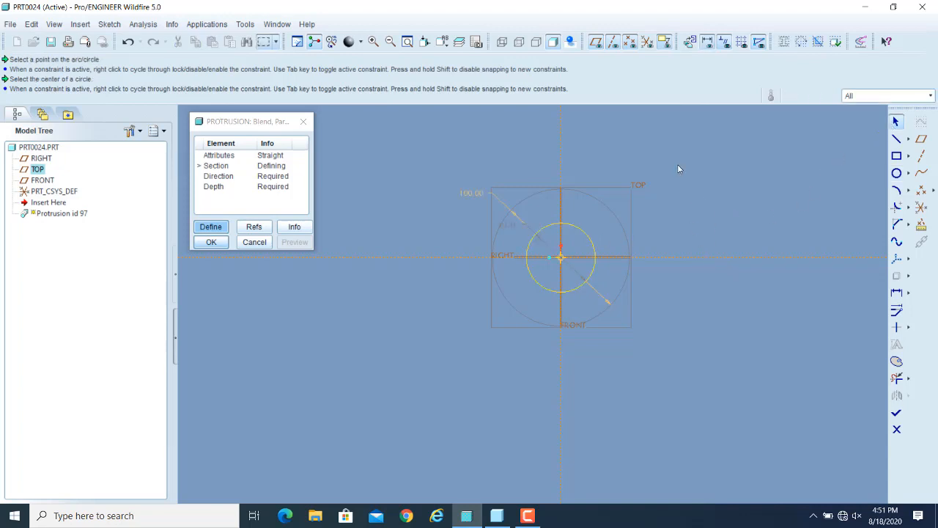
Toggle to the third section and sketch a concentric circle about 136 in diameter around the earlier sections.
right_click(678, 169)
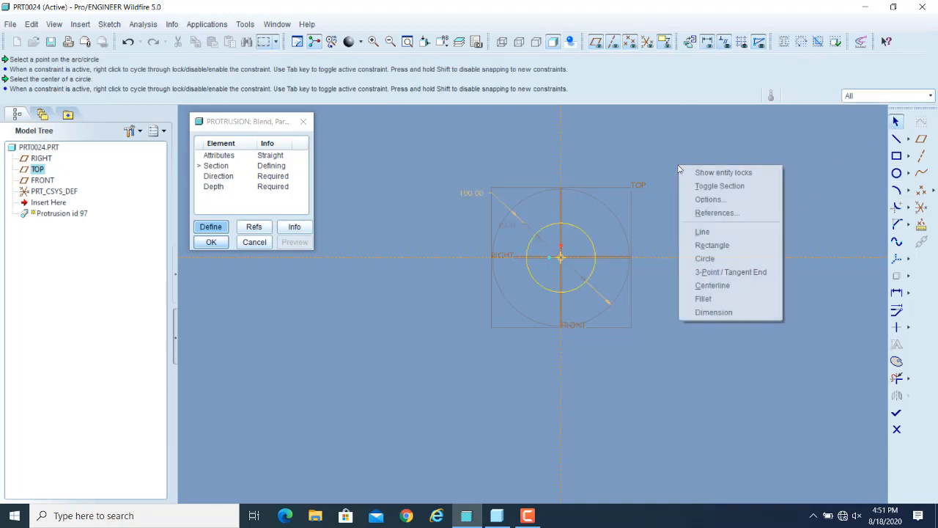
click(719, 186)
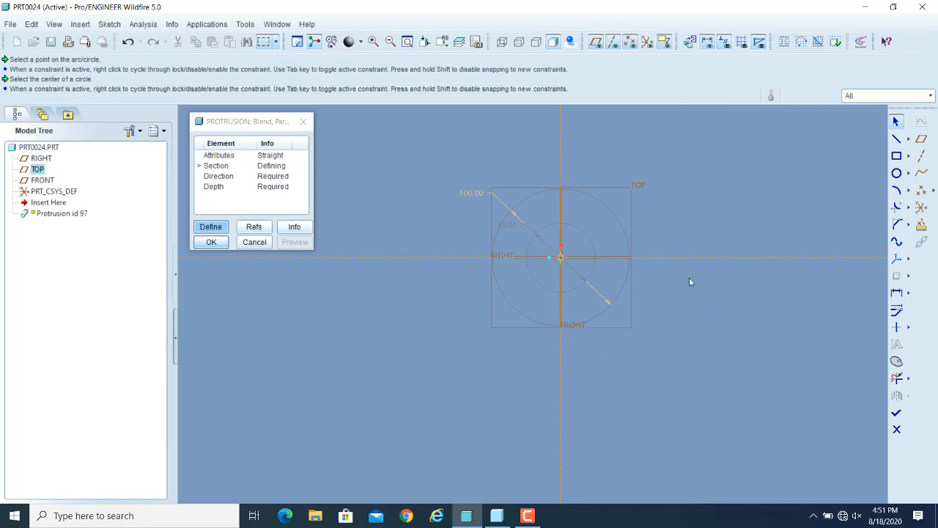
click(897, 173)
click(562, 258)
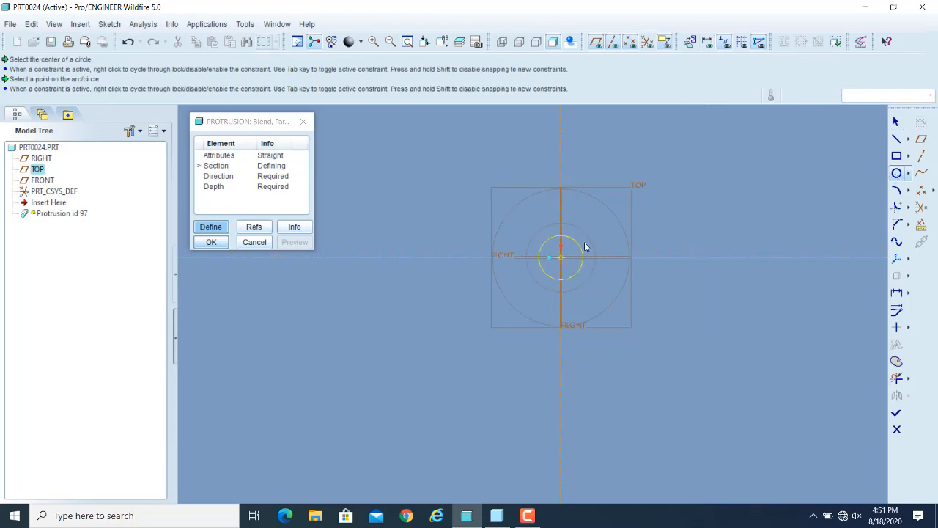
click(637, 201)
click(896, 122)
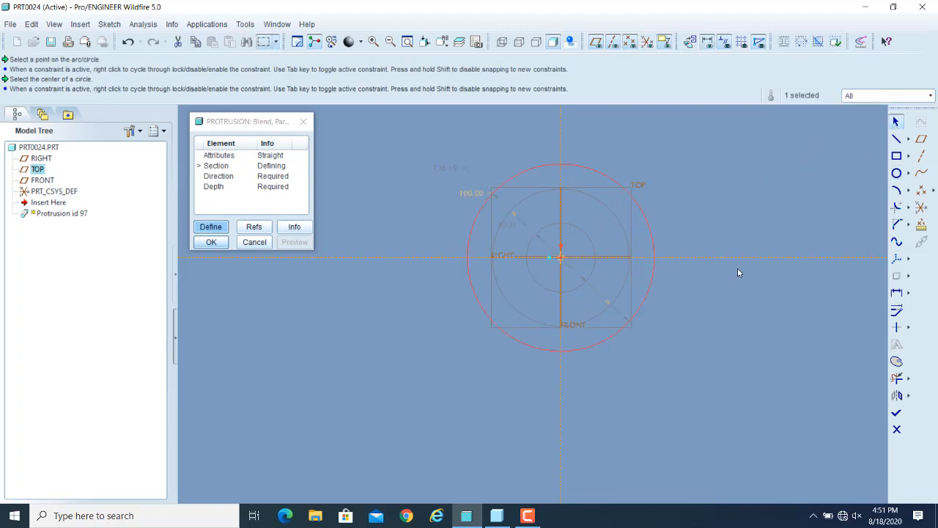
Toggle to the fourth section, sketch a concentric circle about 74 in diameter, and finish the blend section sketch.
right_click(715, 206)
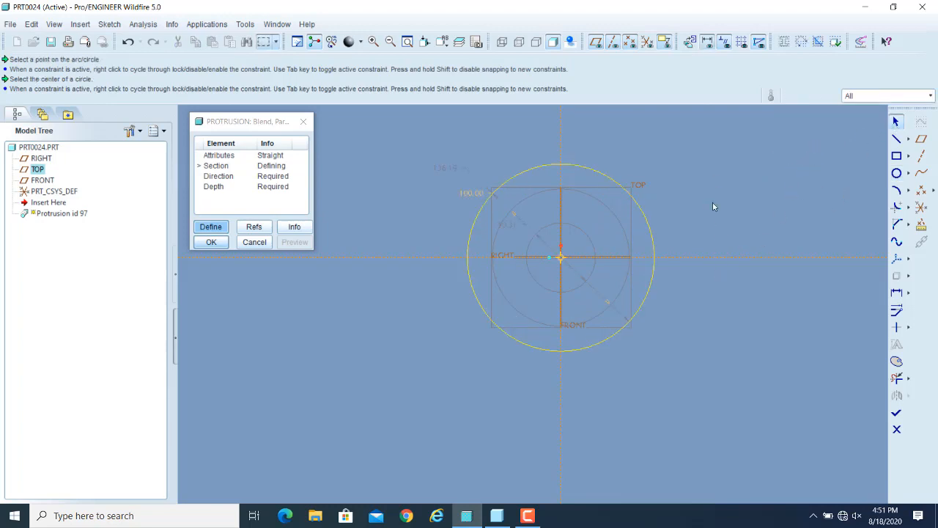
click(748, 223)
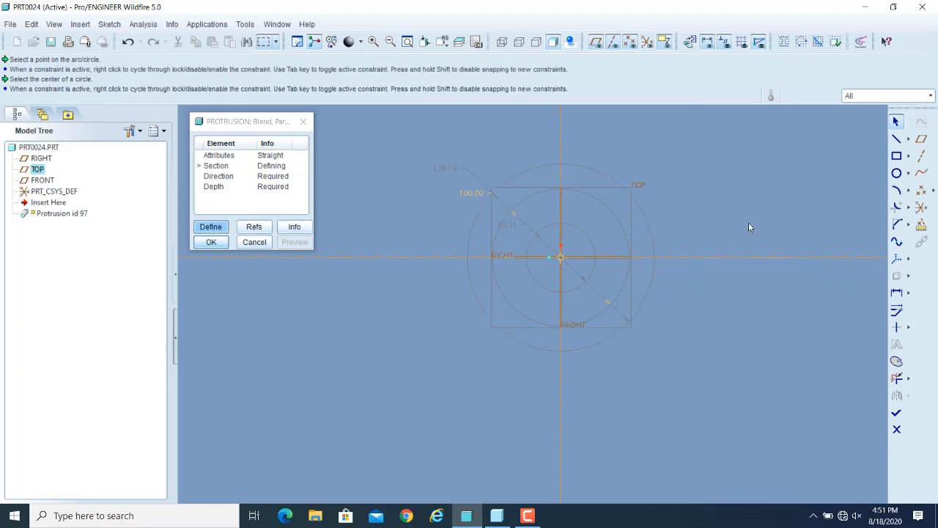
click(898, 173)
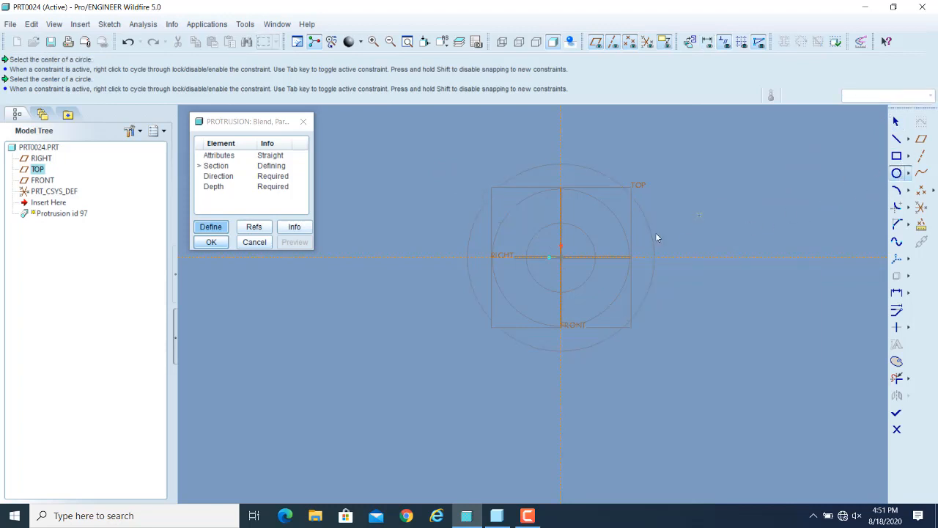
click(560, 257)
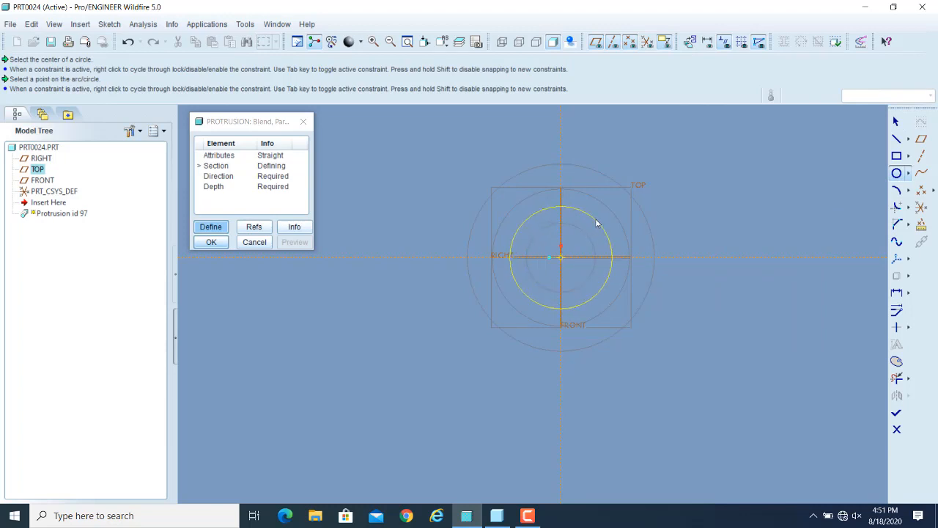
click(596, 224)
click(895, 122)
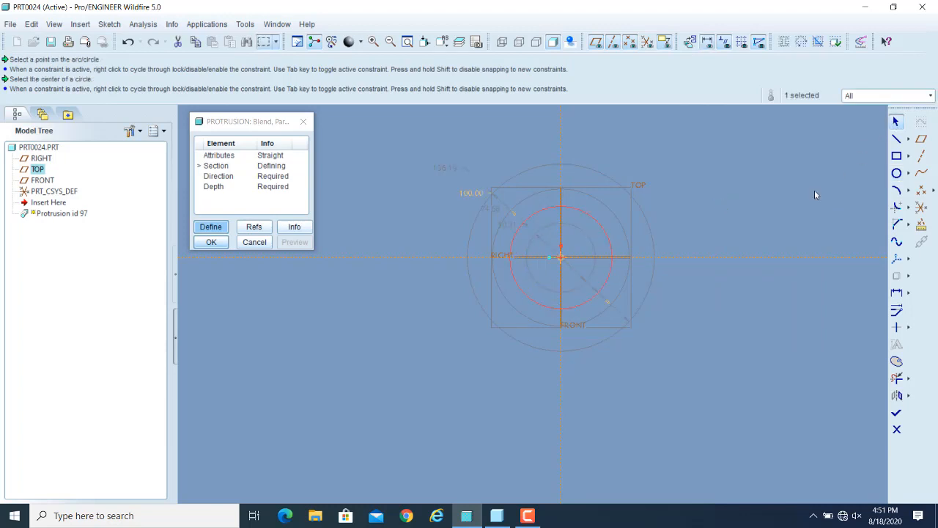
click(707, 250)
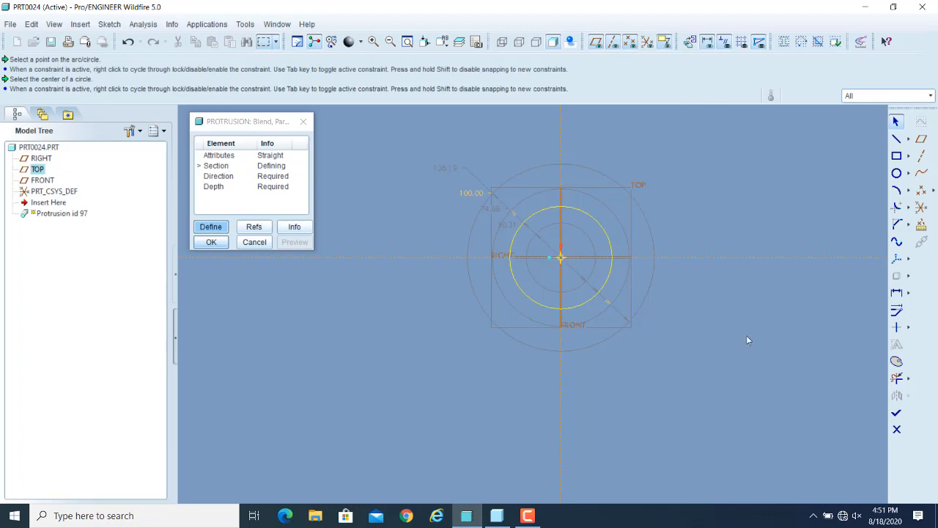
click(897, 414)
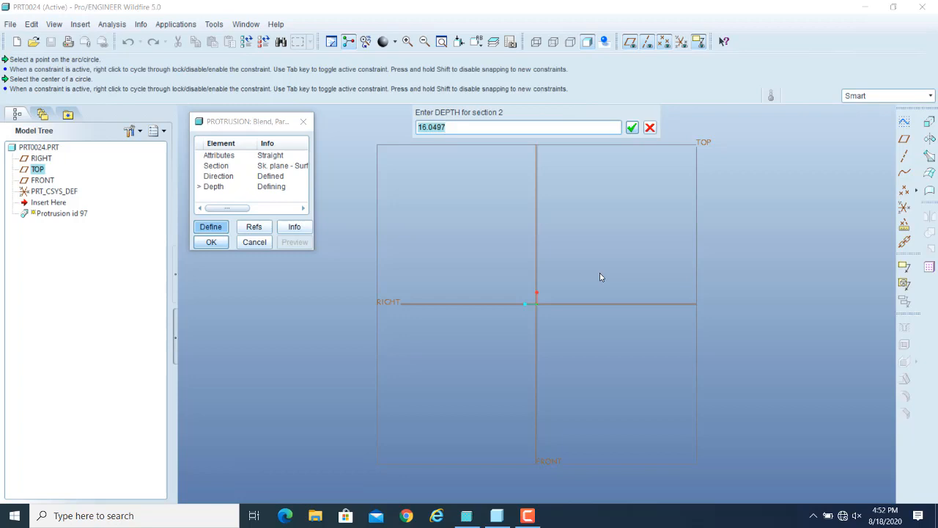
Set the blend depths to 130 for section 2, 100 for section 3 and 100 for section 4, and preview the blend.
text(130)
key(Return)
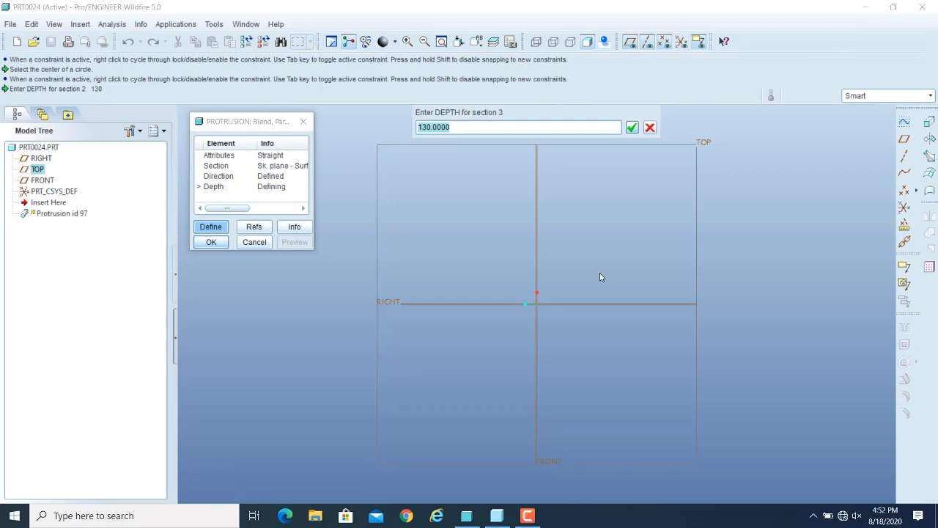
text(100)
key(Return)
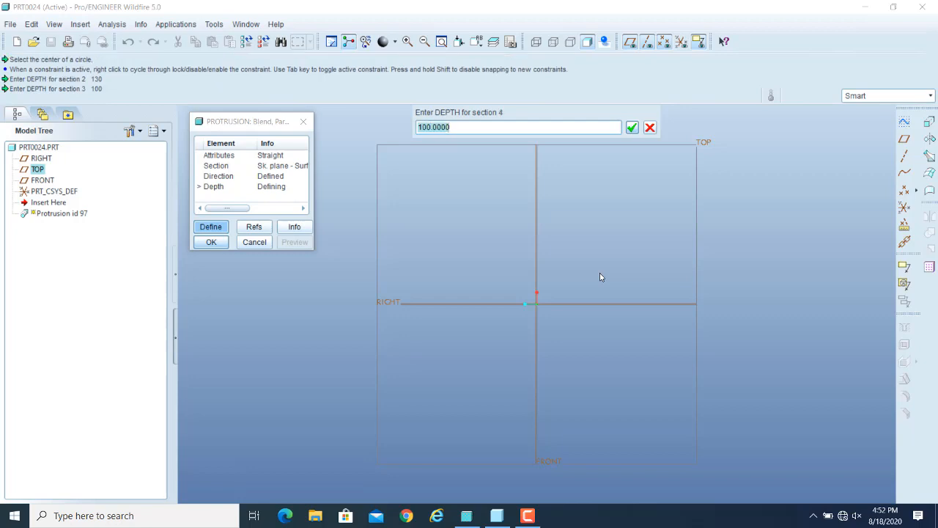
key(Return)
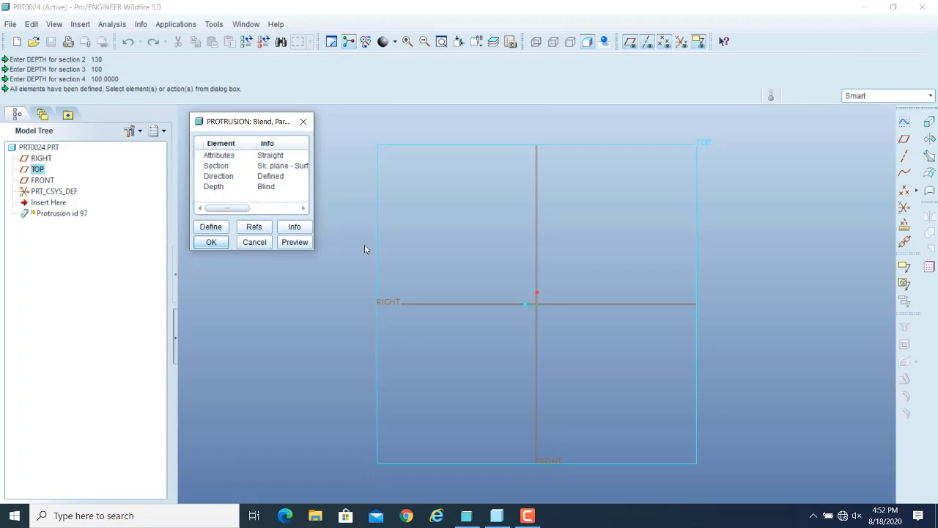
click(295, 242)
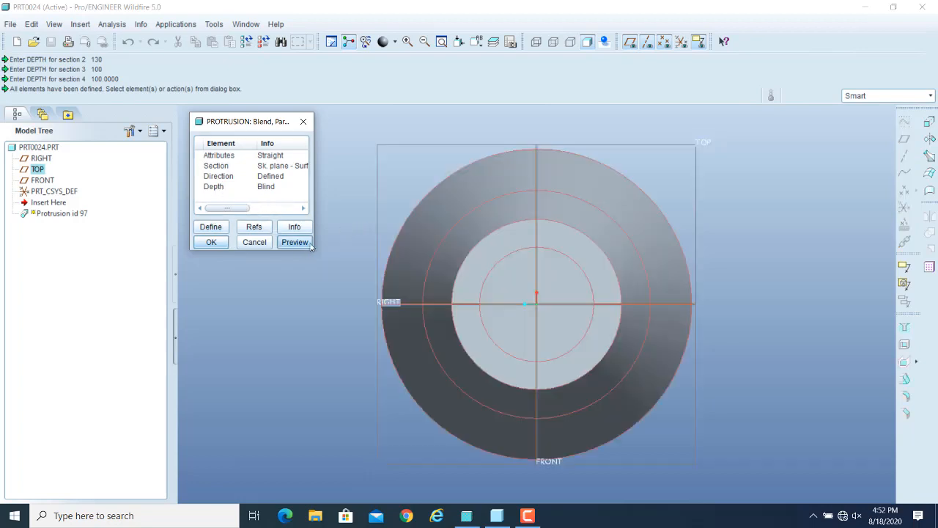
middle_drag(648, 324, 638, 266)
scroll(511, 212, up, 8)
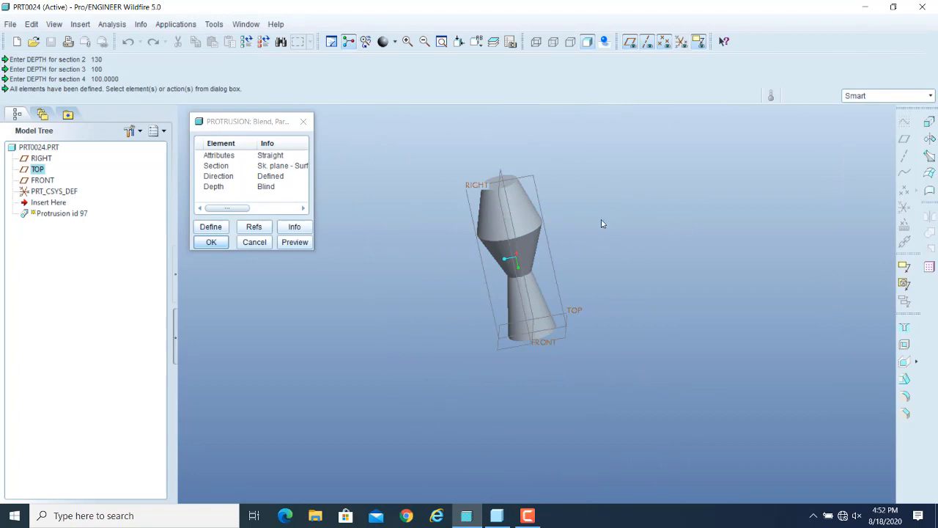
mouse_move(576, 210)
middle_down()
mouse_move(601, 293)
mouse_move(646, 375)
mouse_move(595, 314)
middle_up()
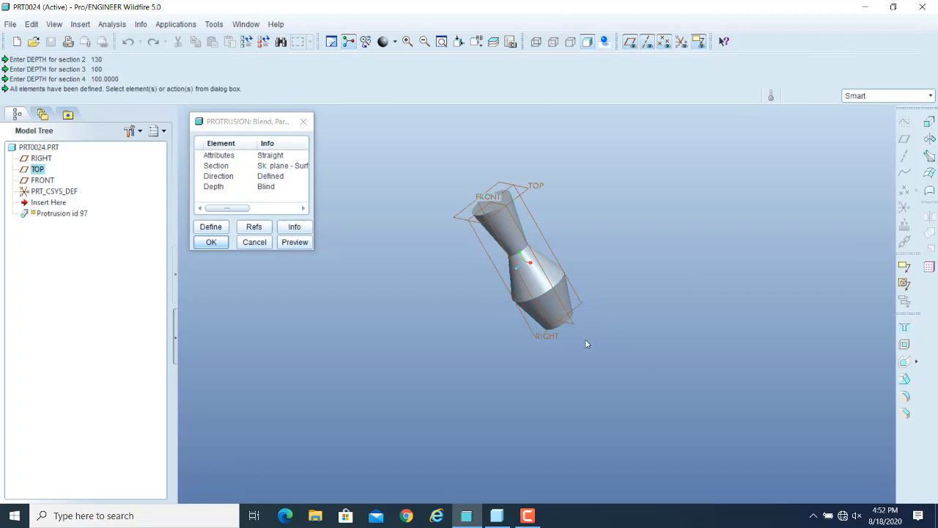
mouse_move(581, 352)
middle_down()
mouse_move(536, 286)
mouse_move(507, 192)
middle_up()
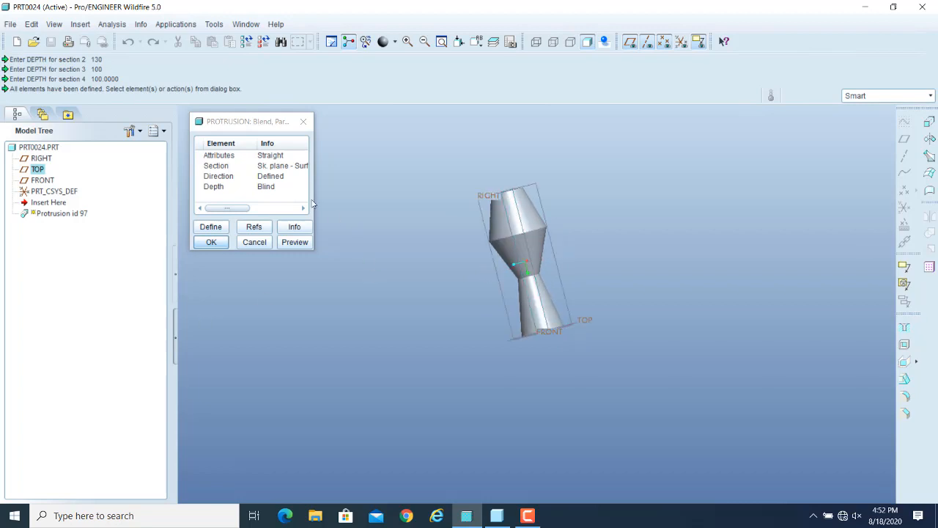
Change the blend's attribute to Smooth and preview its shape with the datum planes hidden.
double_click(219, 155)
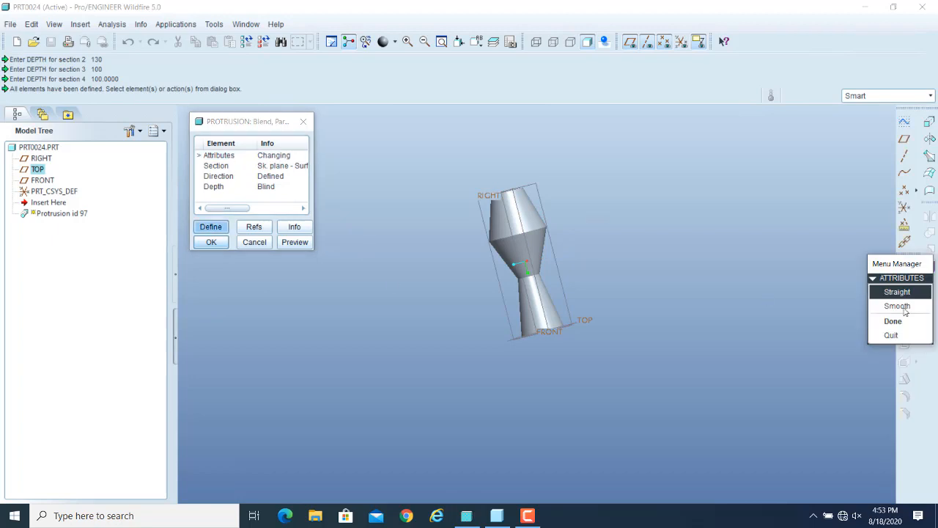
click(897, 306)
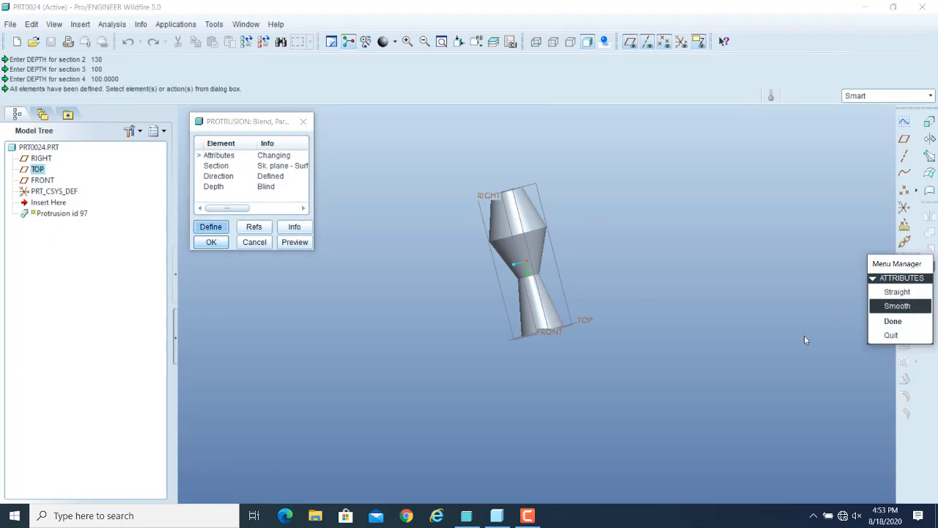
click(892, 321)
click(295, 242)
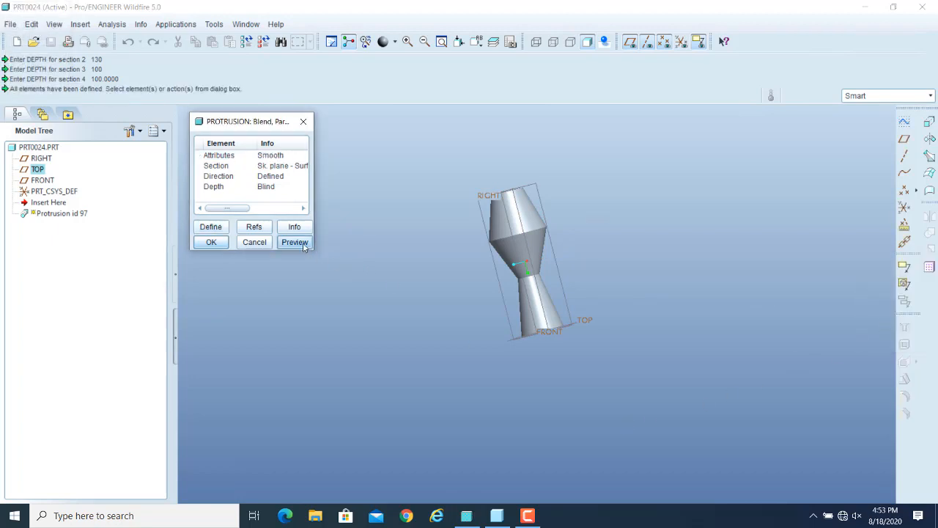
middle_drag(627, 319, 658, 266)
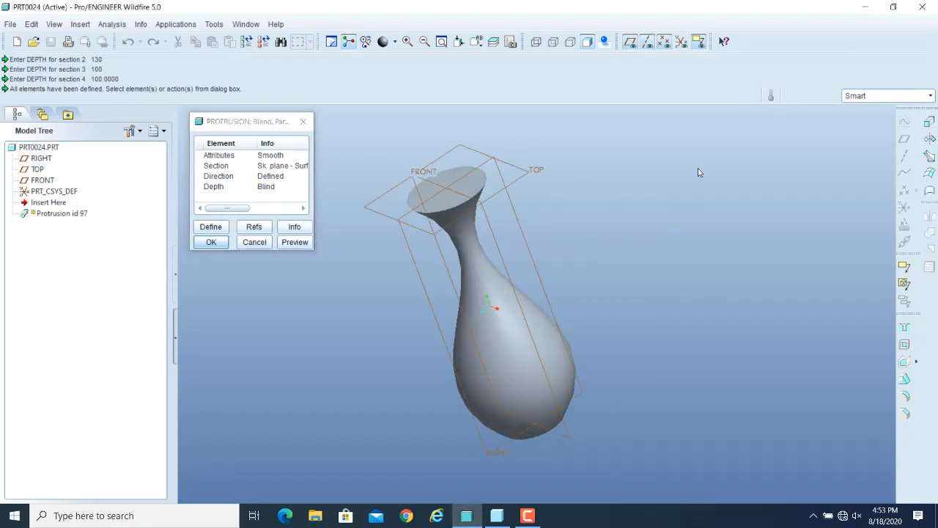
click(630, 42)
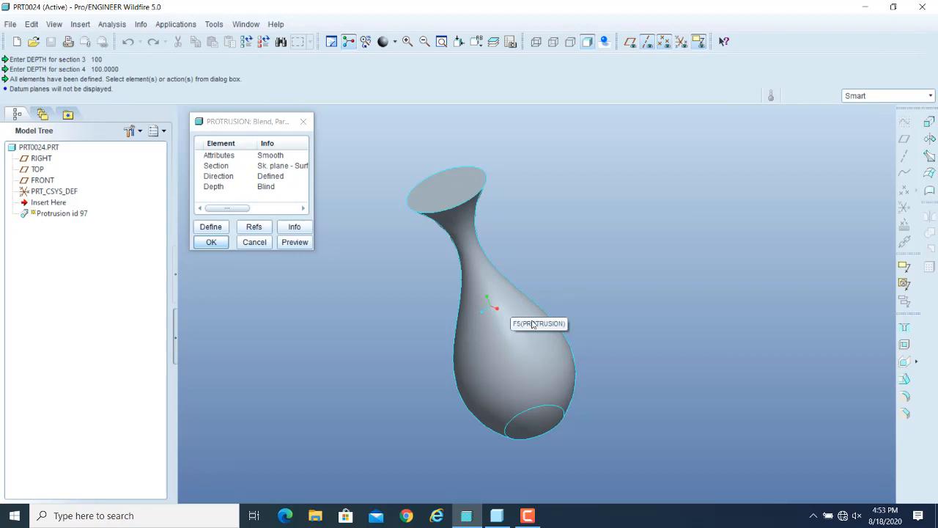
Redefine the blend depth, keeping sections 2 and 3 as they are and setting section 4 to 130, and preview it.
double_click(222, 188)
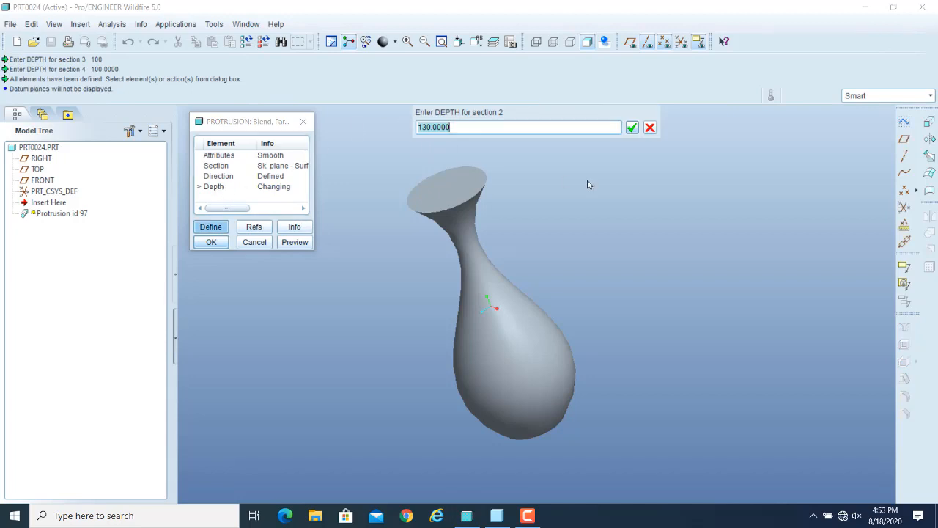
key(Return)
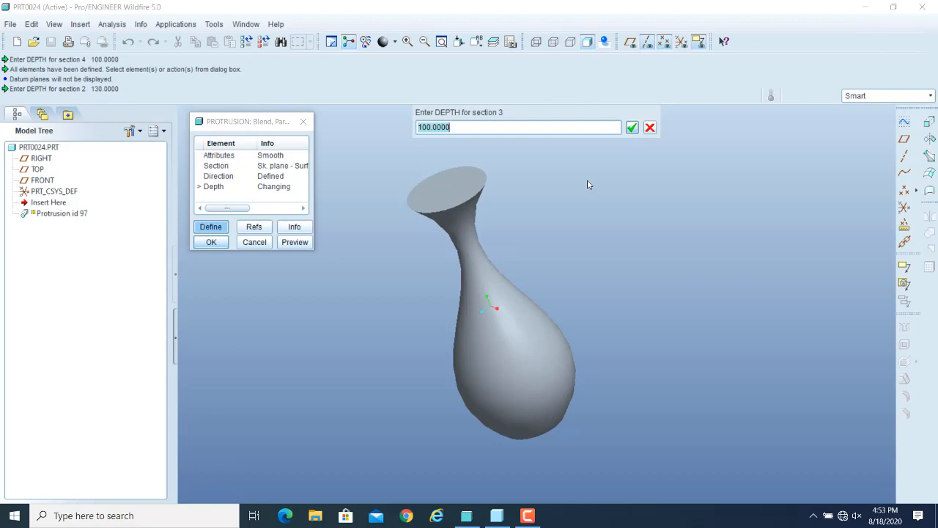
key(Return)
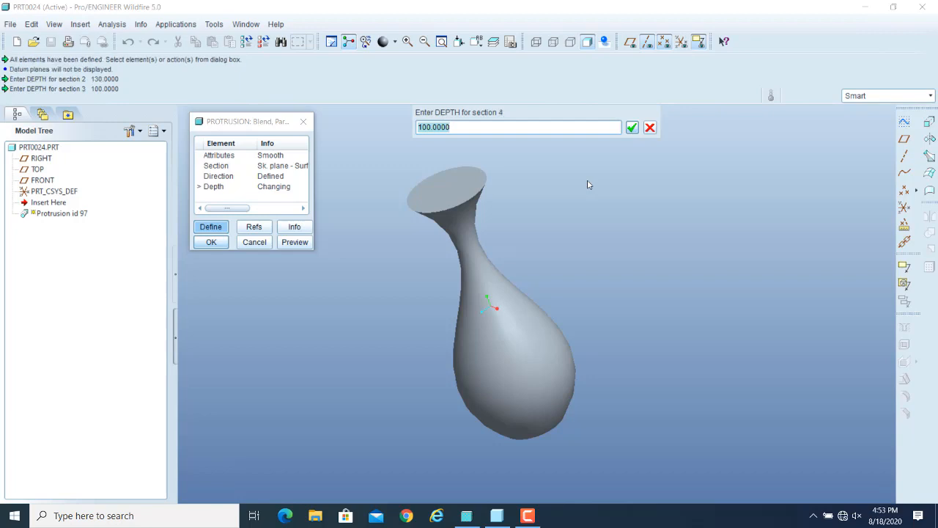
text(130)
key(Return)
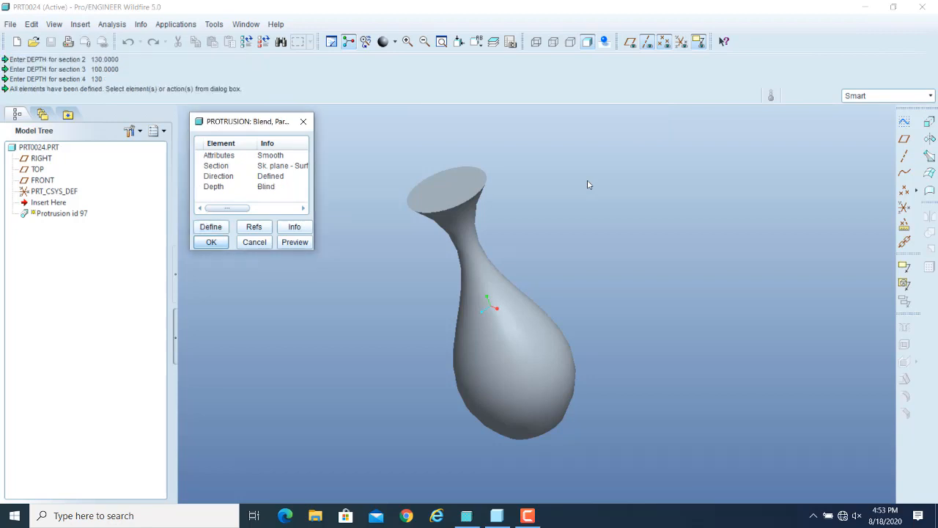
click(289, 244)
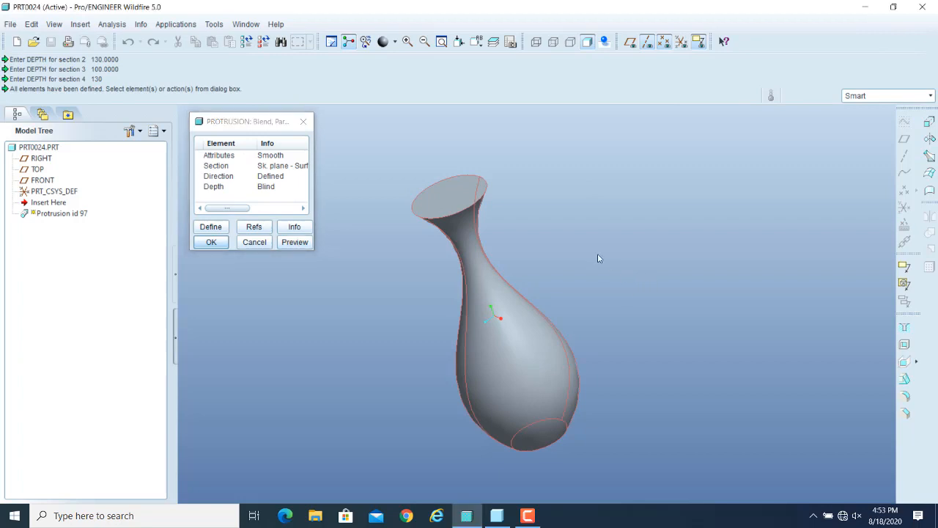
middle_drag(597, 258, 596, 228)
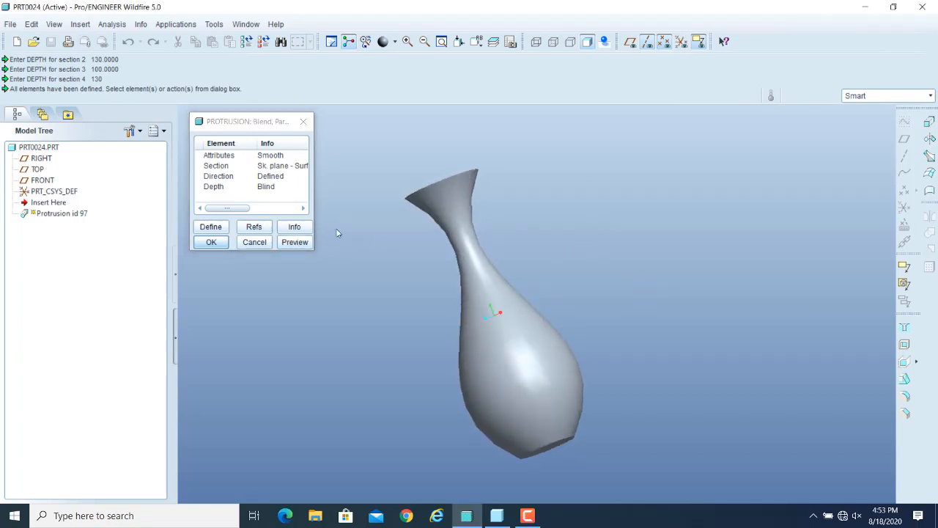
Flip the blend's creation direction relative to the sketching plane, preview it, and flip it back to the original side.
click(222, 178)
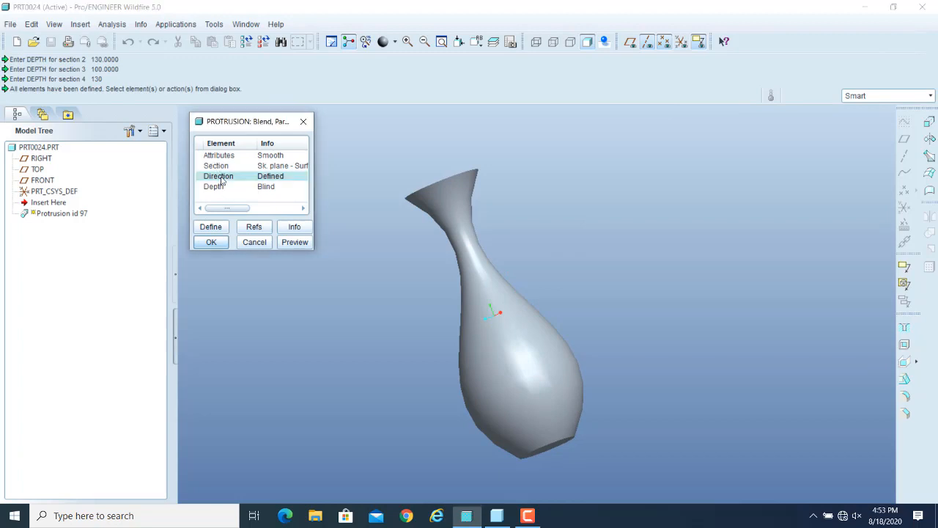
click(211, 227)
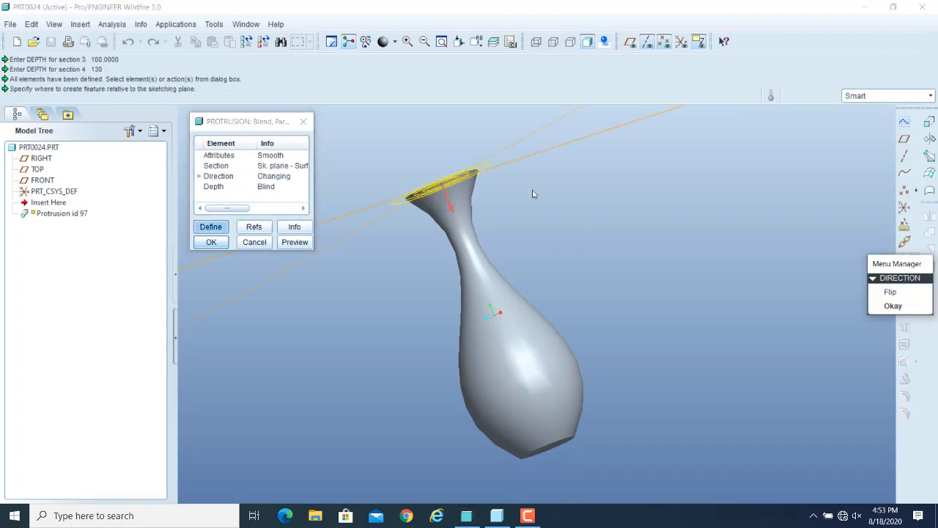
click(893, 306)
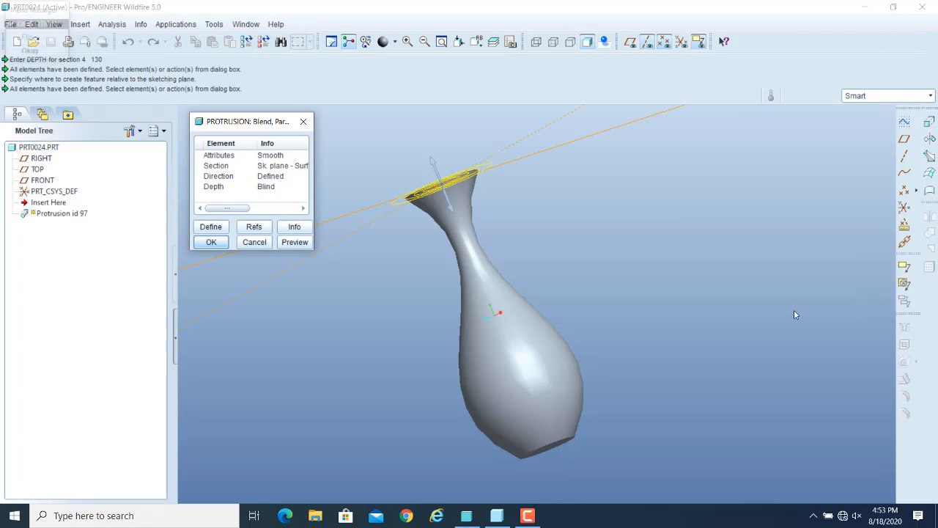
click(296, 242)
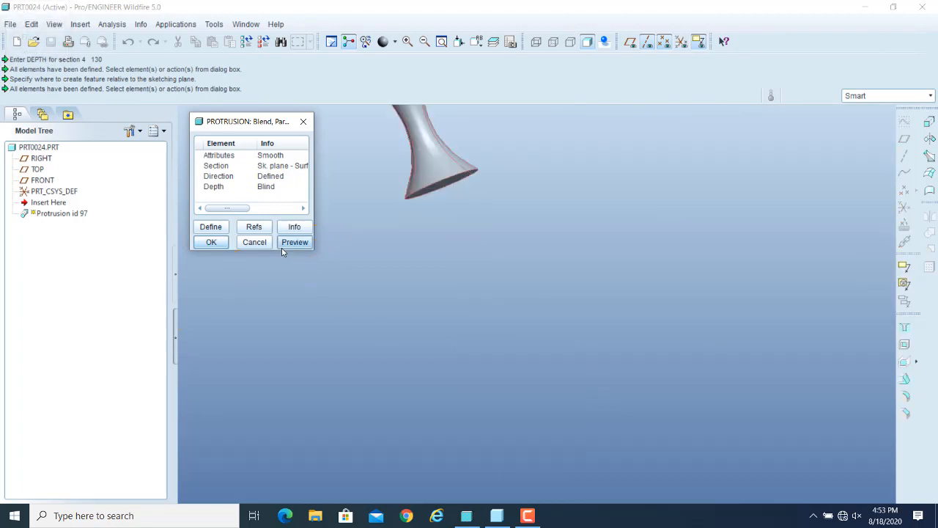
double_click(217, 179)
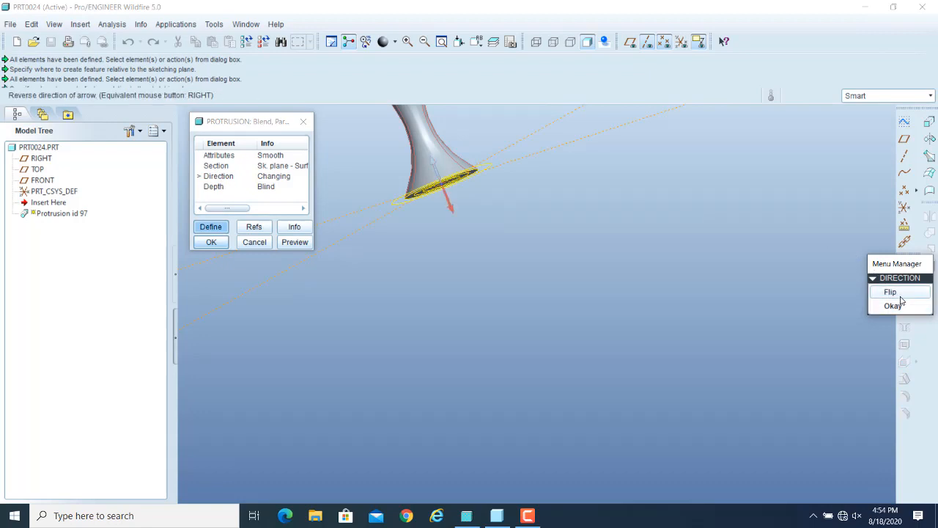
click(893, 306)
click(297, 243)
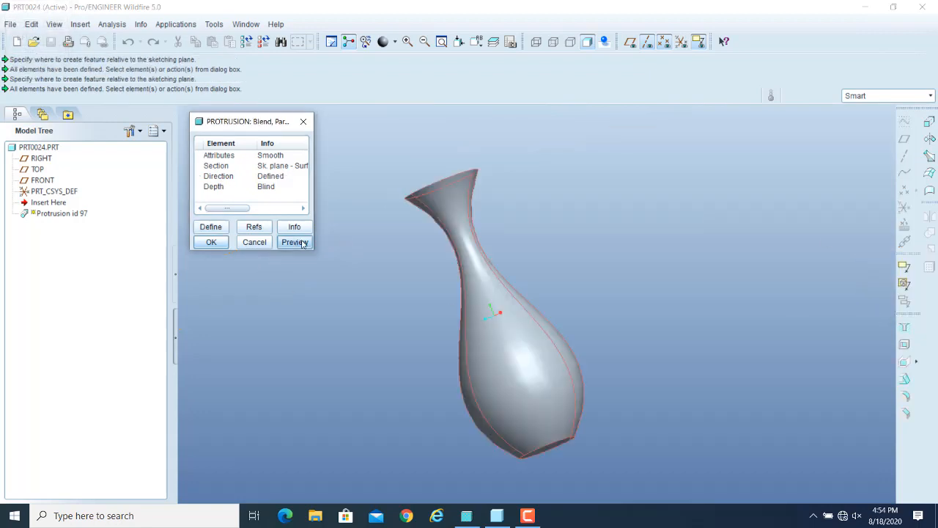
Accept the defined elements to complete the smooth blend protrusion, and clear its selection.
click(210, 242)
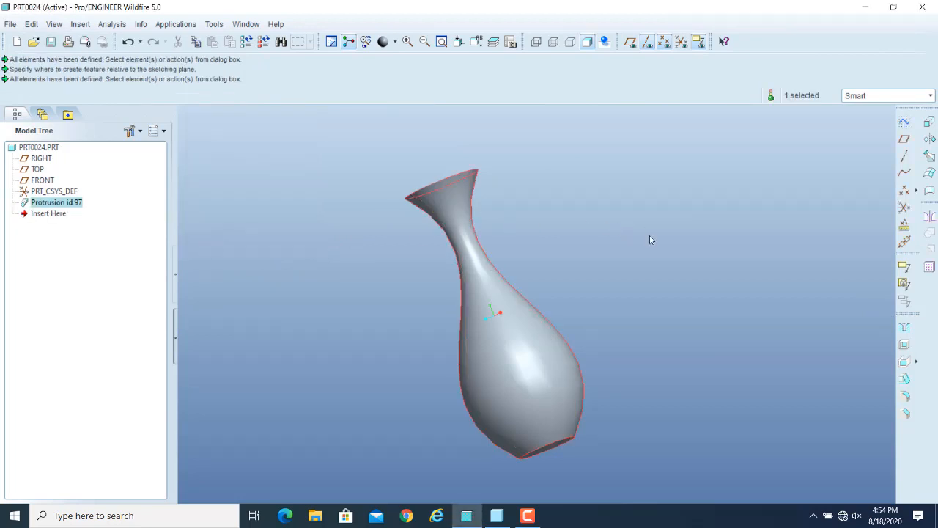
scroll(635, 227, down, 1)
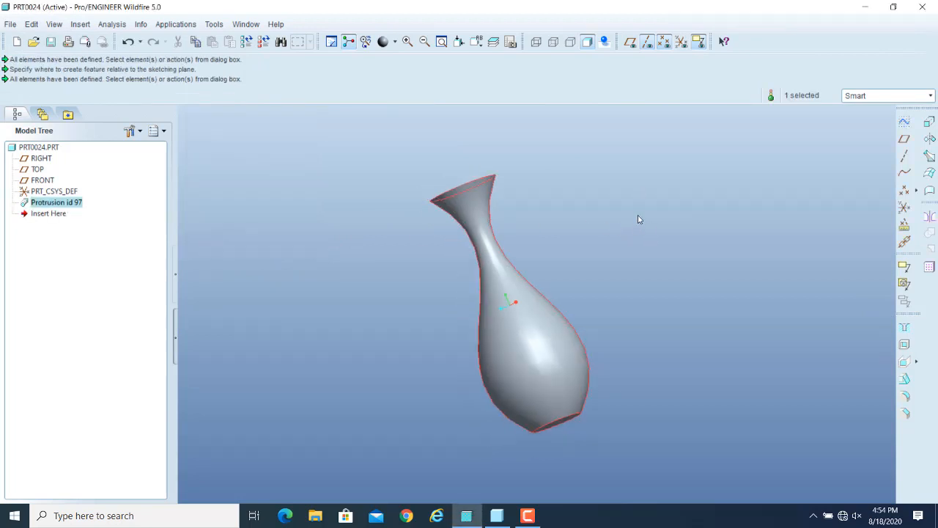
middle_drag(638, 219, 629, 244)
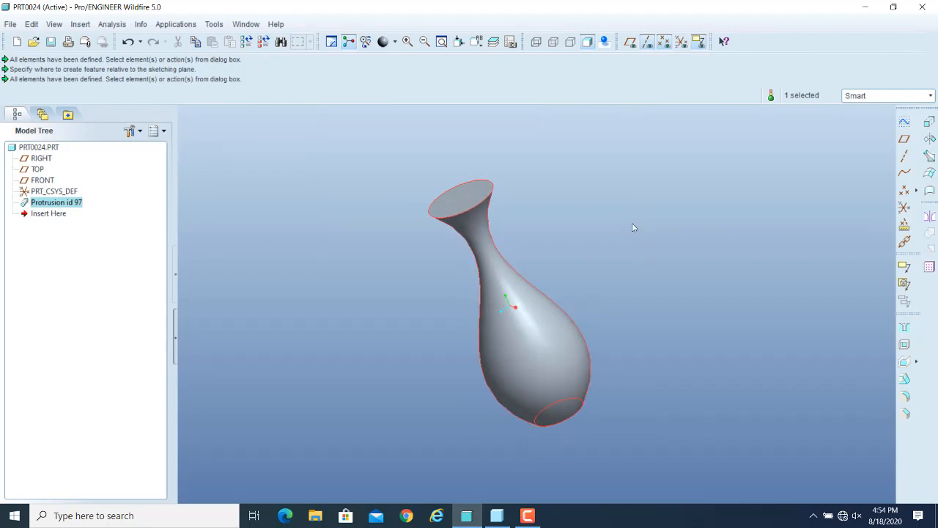
click(634, 227)
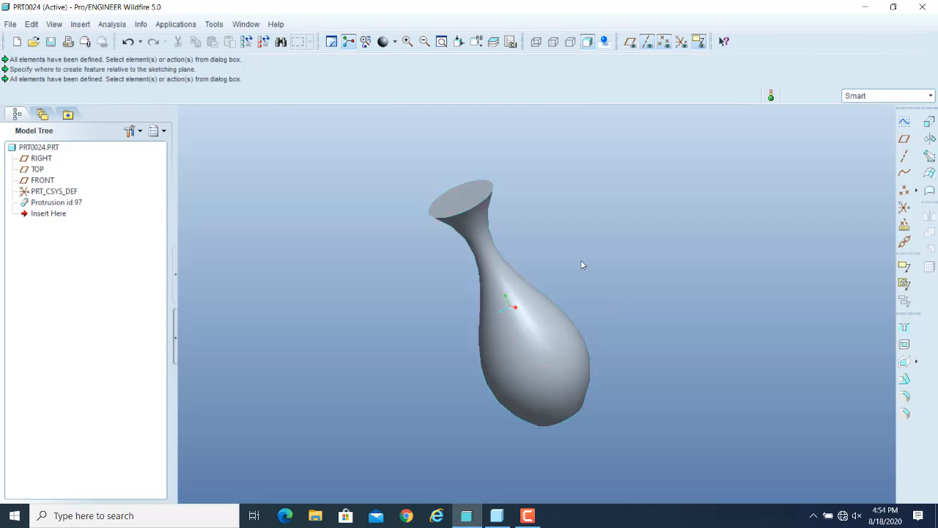
Set the depth dimension between the third and fourth sections to 150 and regenerate the part.
double_click(534, 322)
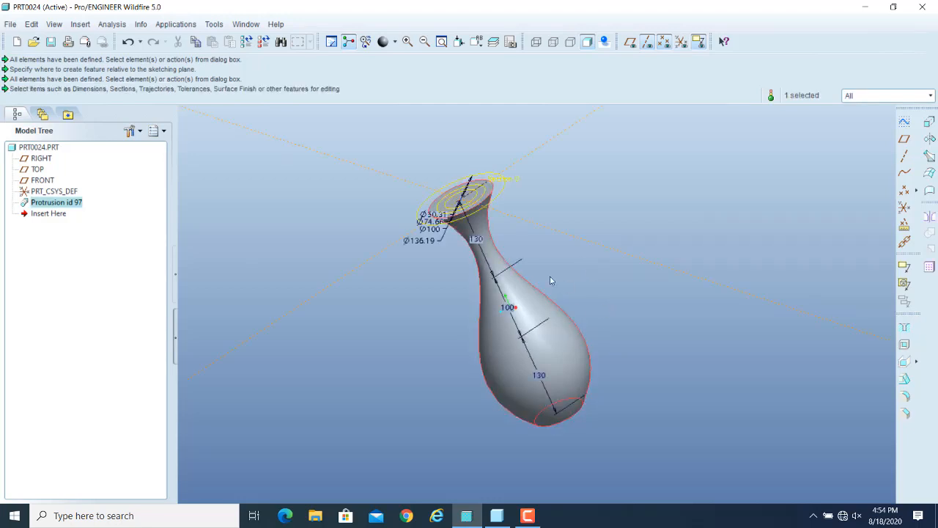
scroll(551, 280, down, 2)
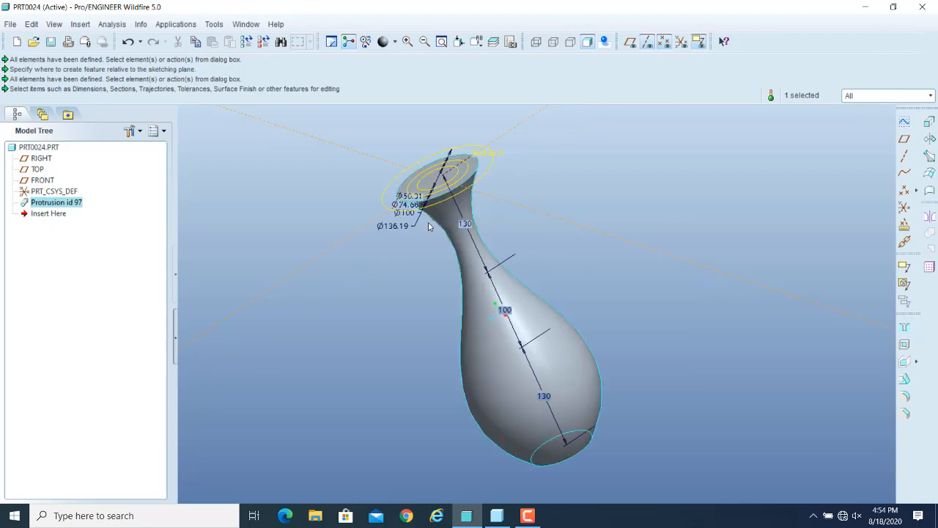
double_click(546, 400)
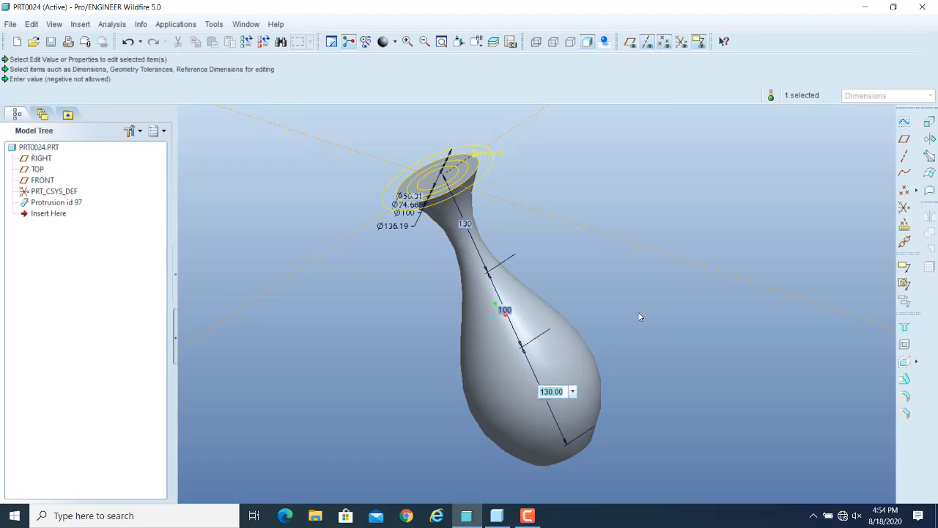
text(100)
key(Return)
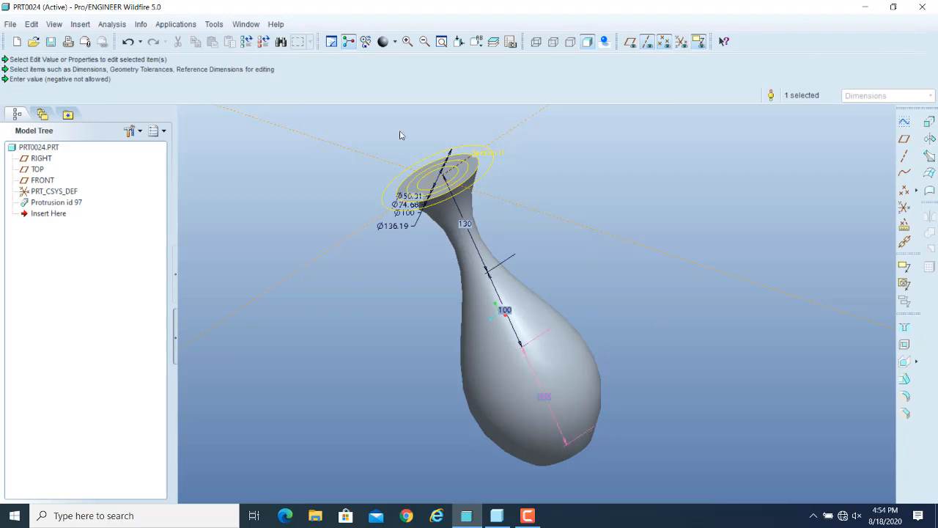
click(247, 42)
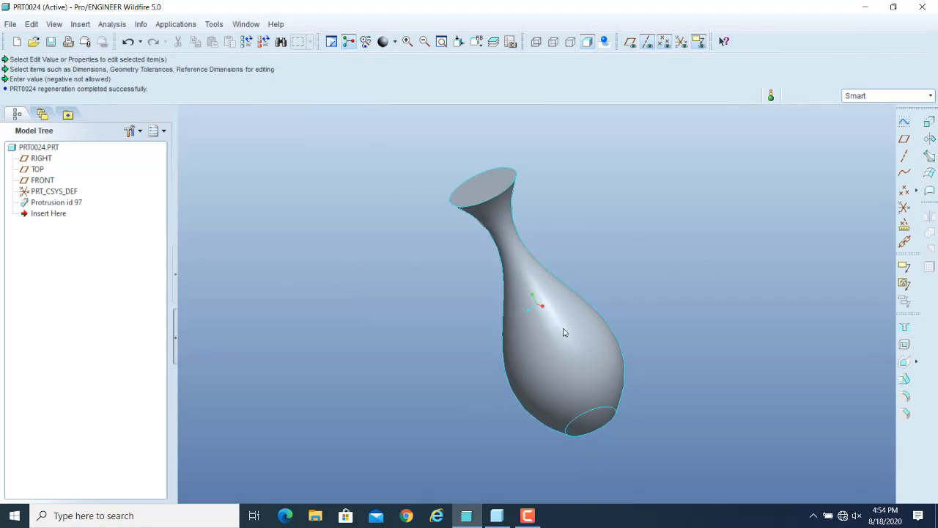
Show the vase blend's section diameters and depth dimensions on the model, examine them, and clear the selection.
double_click(535, 278)
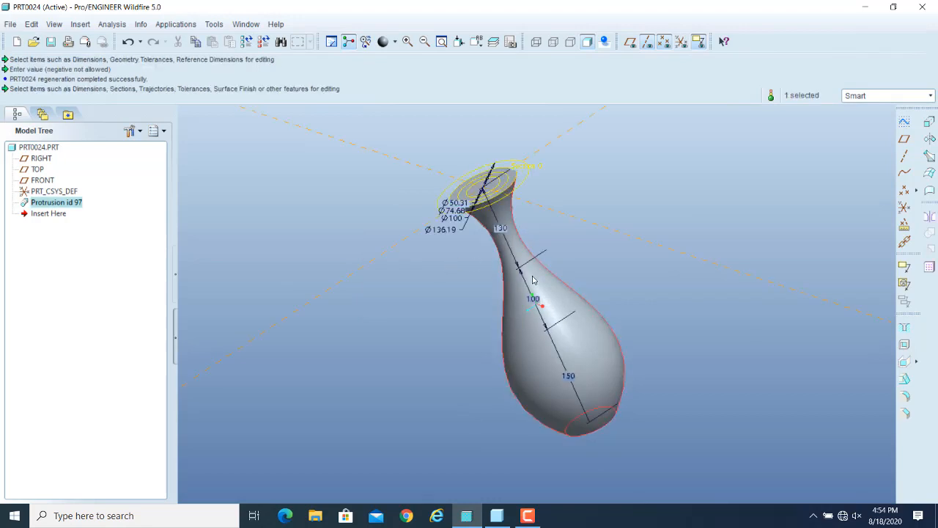
scroll(425, 206, up, 3)
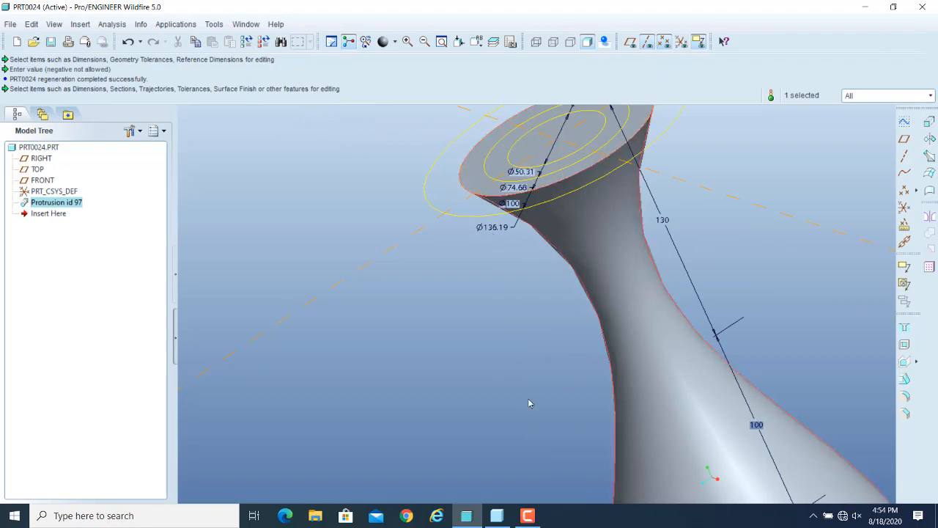
scroll(430, 348, down, 3)
scroll(431, 347, down, 3)
scroll(607, 466, up, 2)
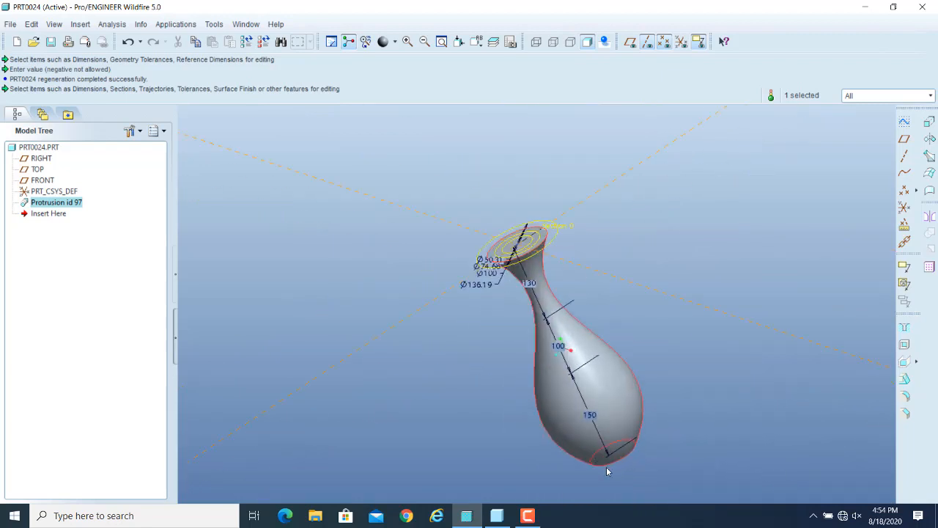
click(426, 340)
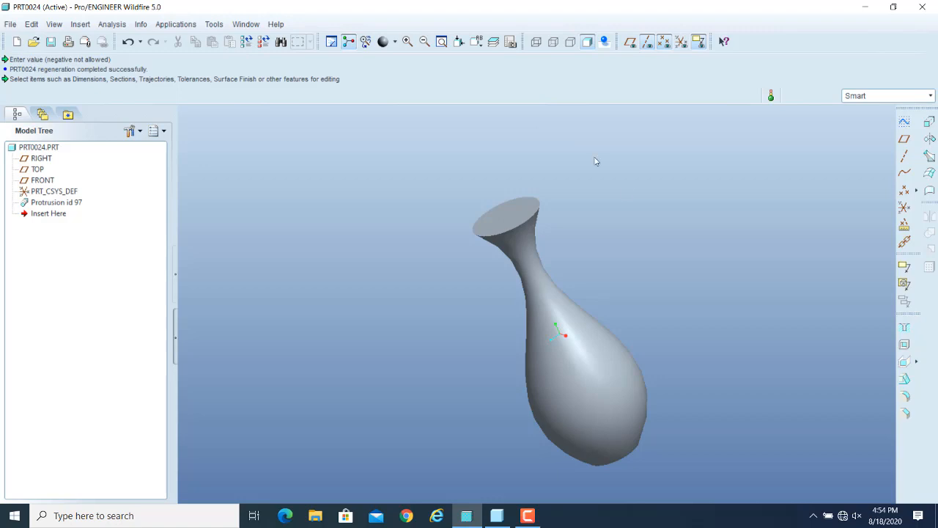
Shell the vase with a 5.54 wall thickness, removing the circular face at its mouth, and inspect the hollow interior.
click(904, 345)
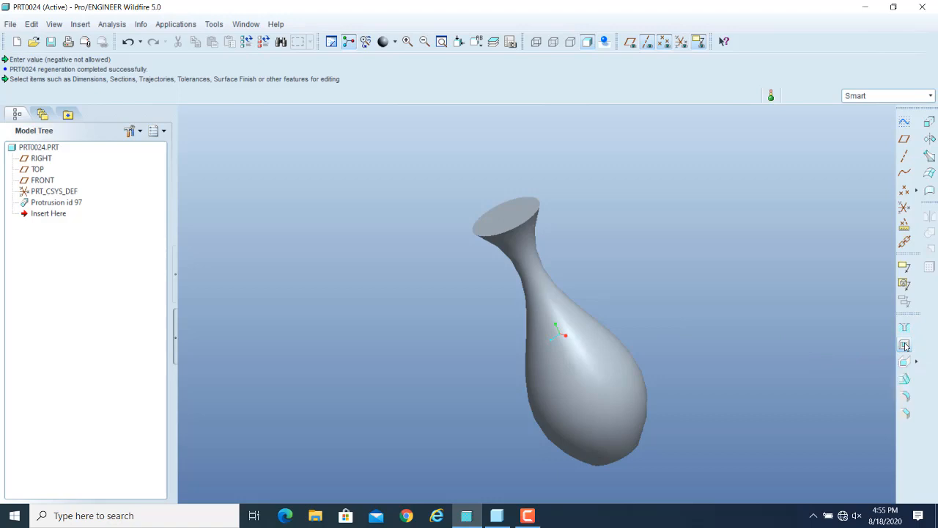
click(516, 217)
click(891, 79)
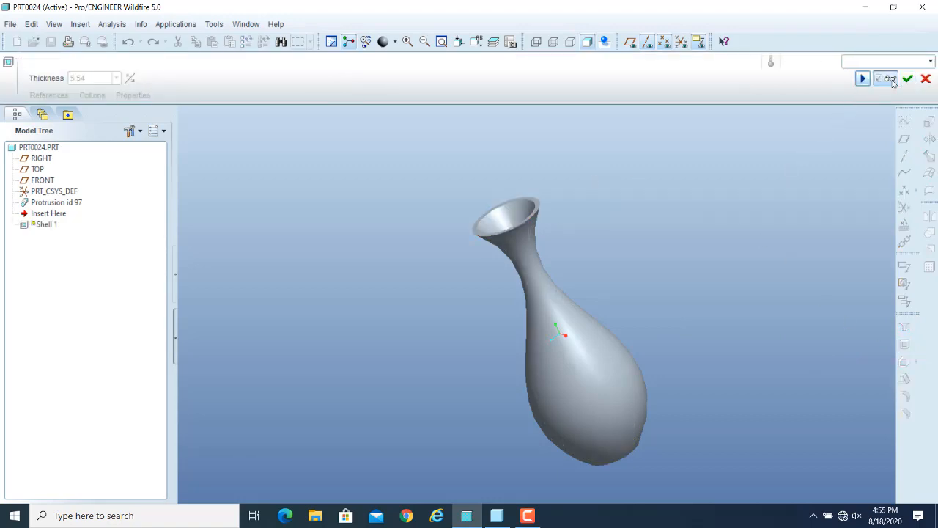
click(908, 79)
mouse_move(645, 228)
middle_down()
mouse_move(645, 272)
mouse_move(663, 304)
mouse_move(649, 245)
mouse_move(614, 234)
middle_up()
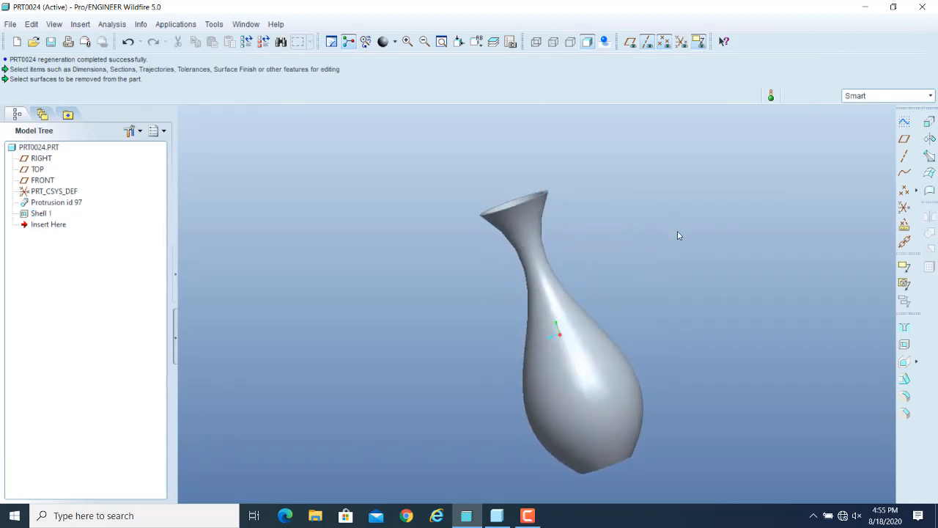
middle_drag(679, 235, 676, 264)
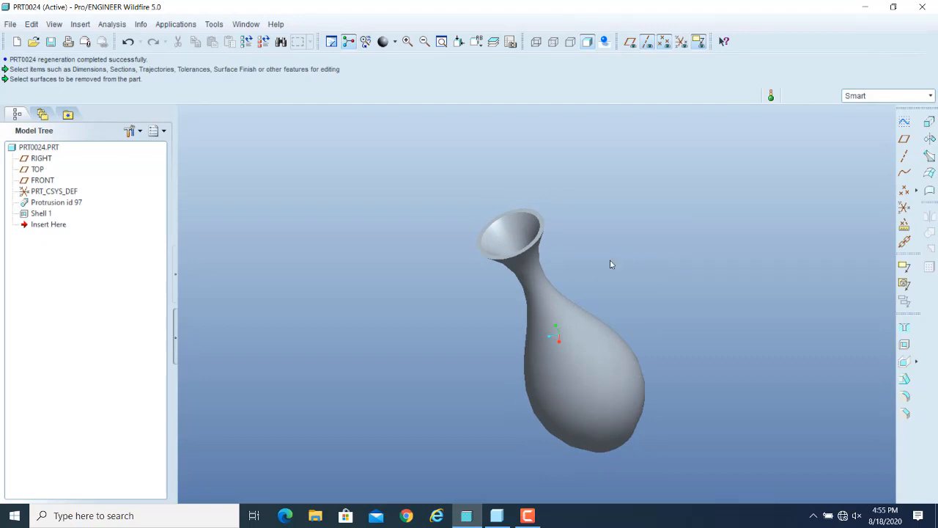
middle_drag(611, 264, 517, 252)
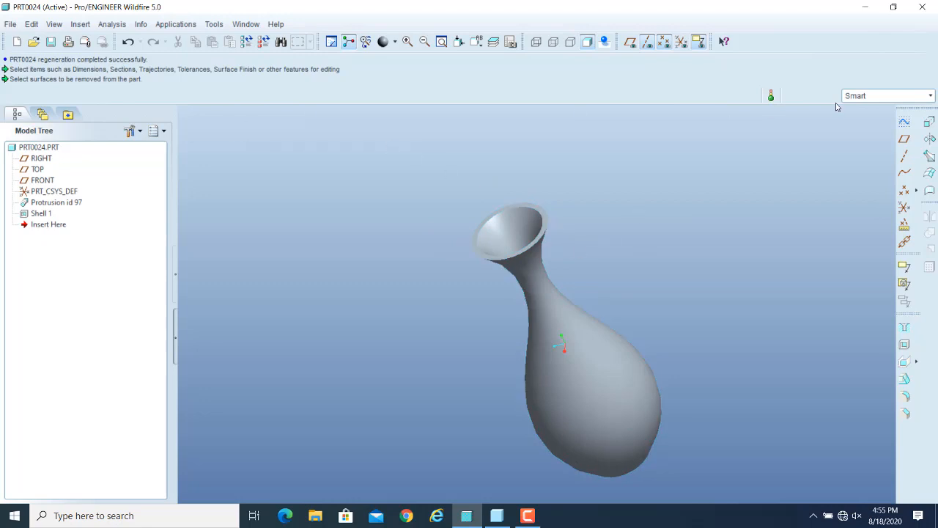
Undo the shell, the depth edit and the vase blend protrusion to leave only the default datums.
click(128, 43)
click(128, 42)
click(128, 42)
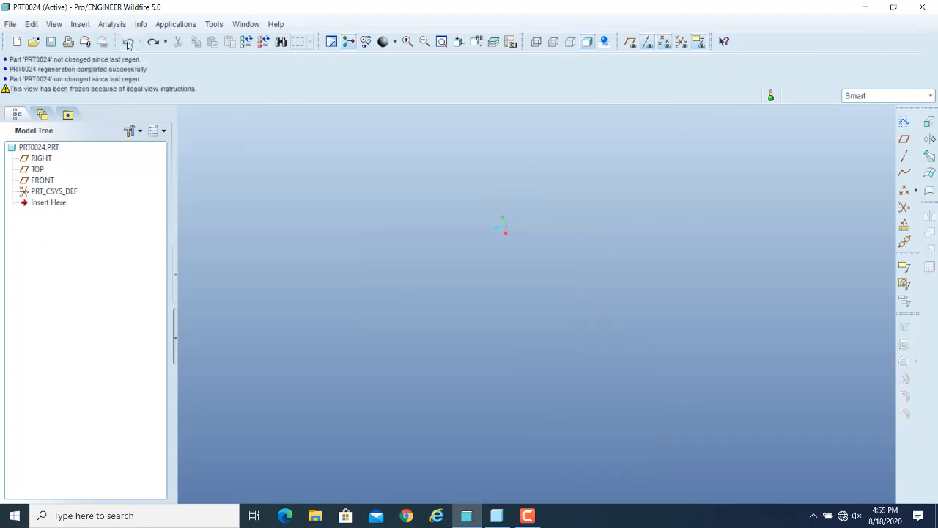
Display the datum planes and coordinate systems, and restore the part's default orientation.
click(630, 42)
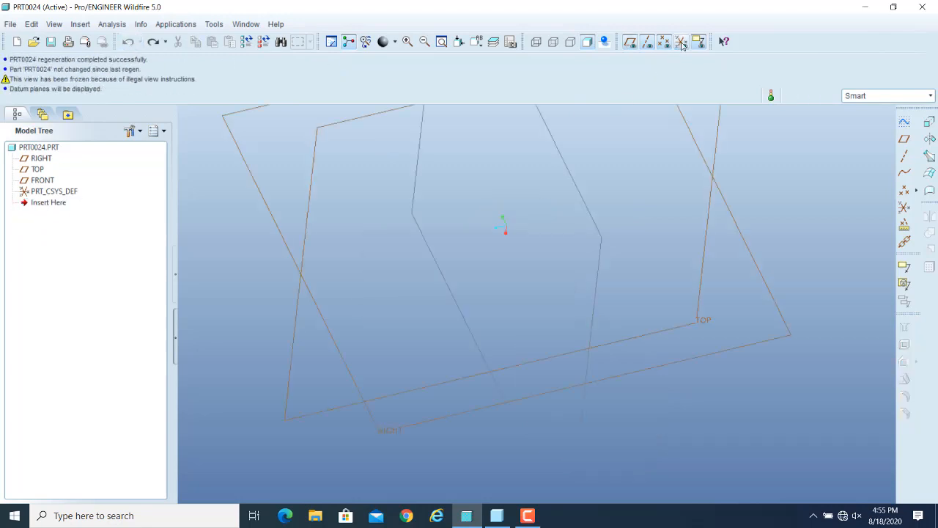
click(681, 43)
scroll(693, 196, up, 3)
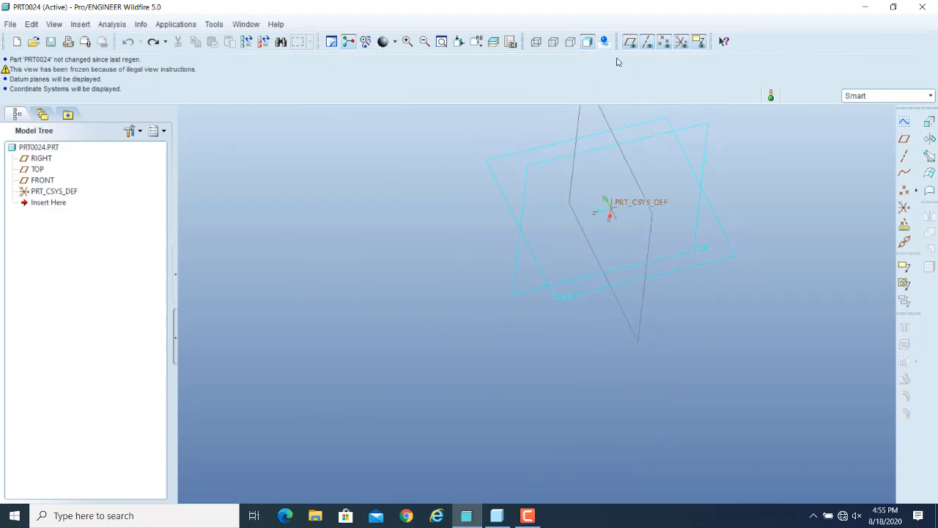
click(477, 42)
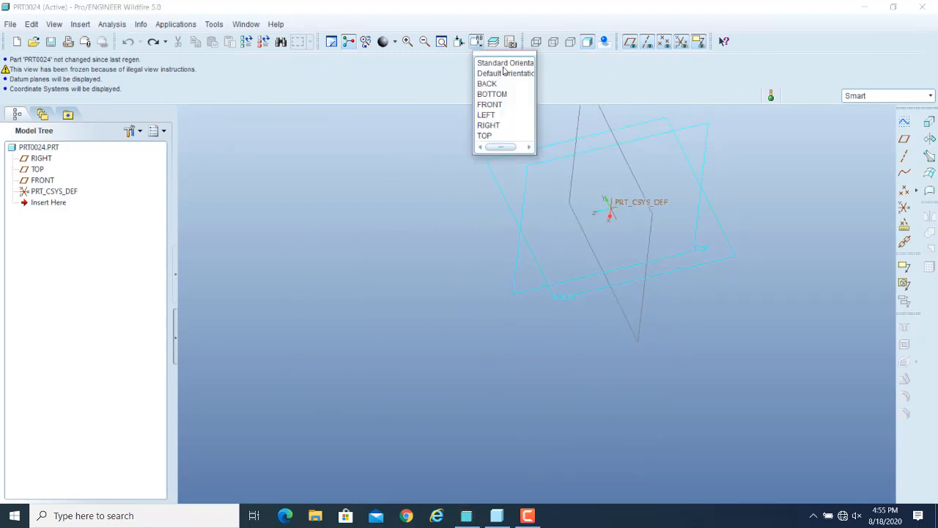
click(505, 73)
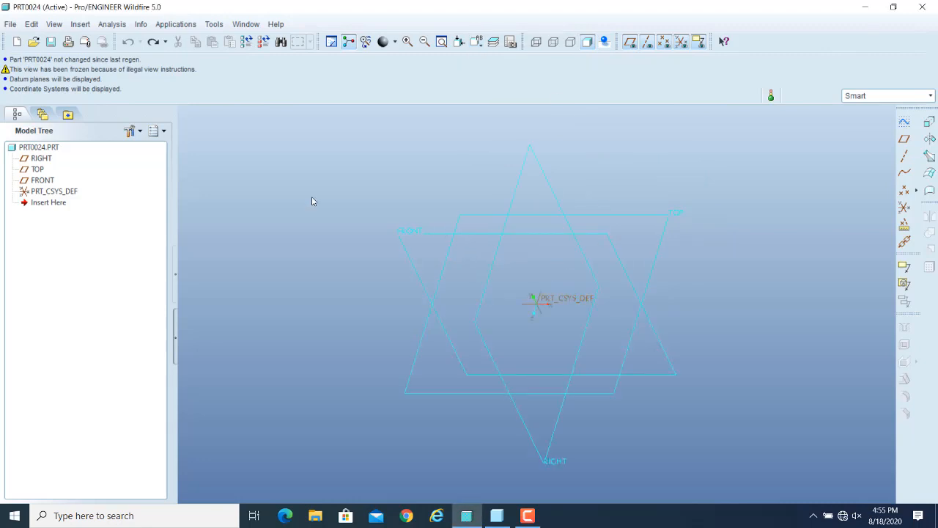
Start a parallel blend protrusion with regular, sketched sections and the Straight attribute.
click(81, 26)
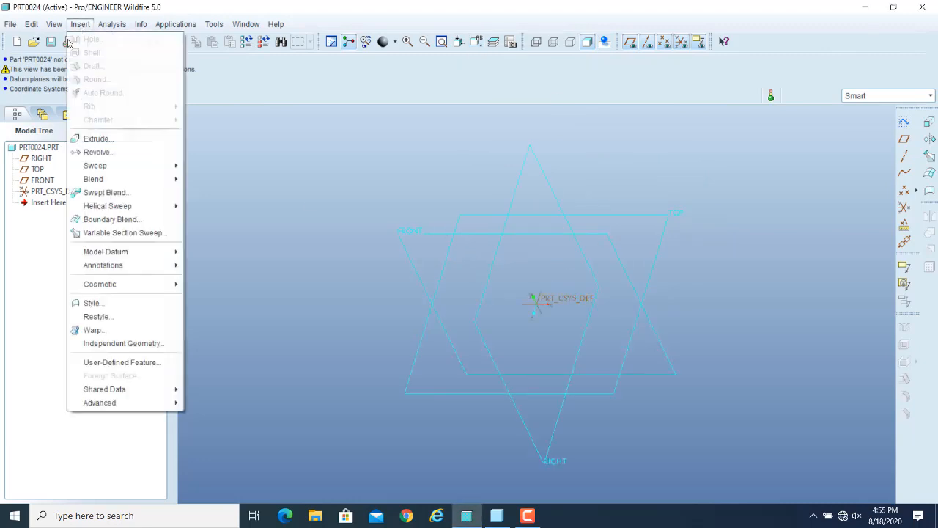
mouse_move(155, 180)
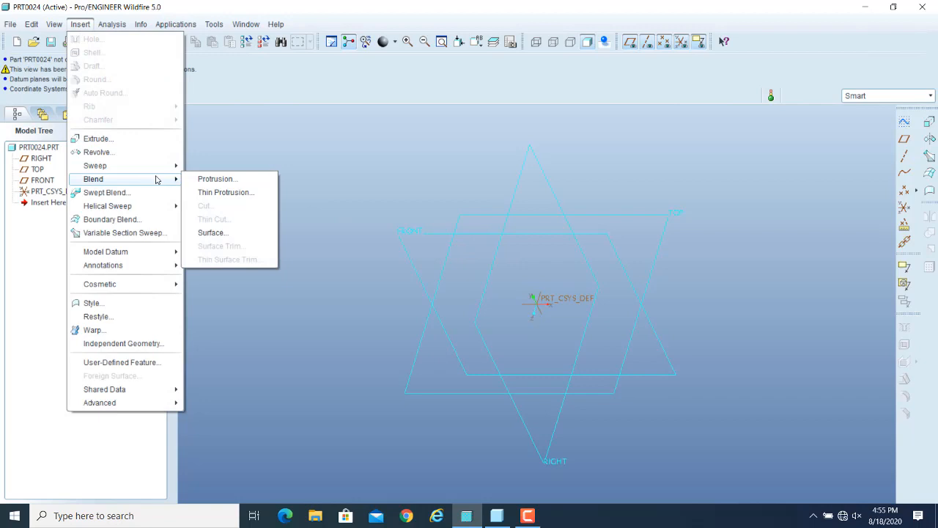
click(208, 179)
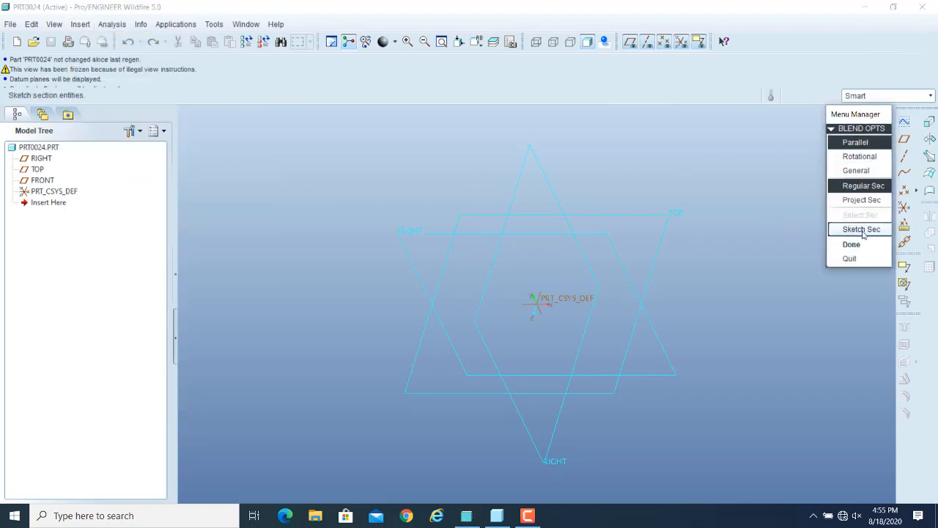
click(863, 231)
click(851, 244)
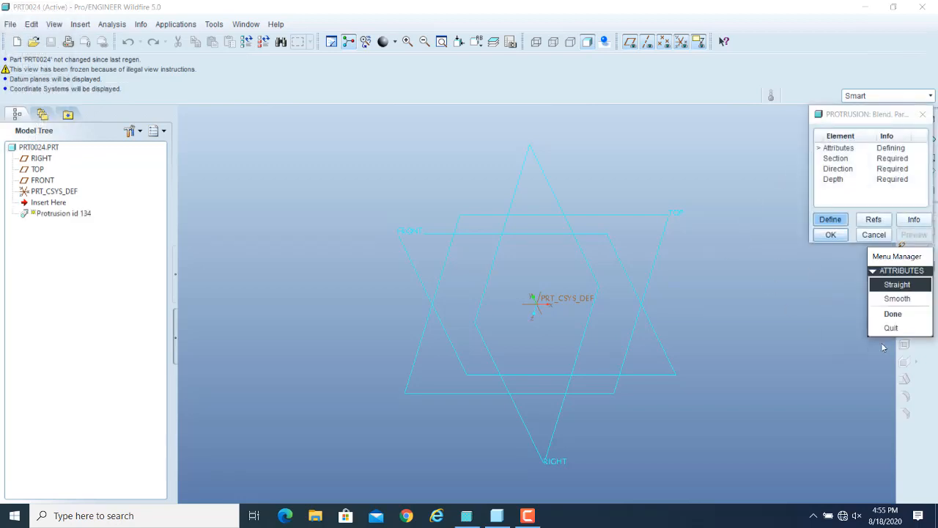
click(893, 314)
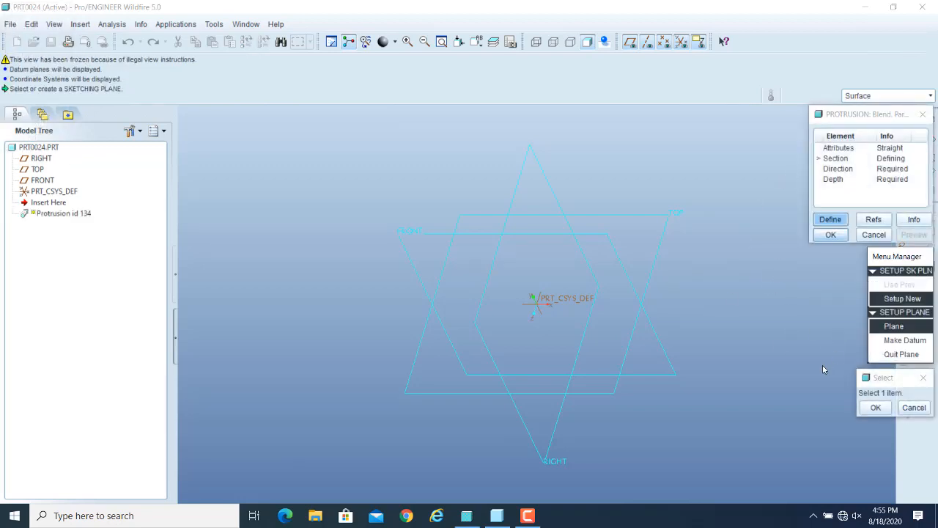
Use the TOP plane for sketching with the creation direction flipped and the default sketch view, and clear the blend dialog out of the way.
click(672, 214)
click(890, 327)
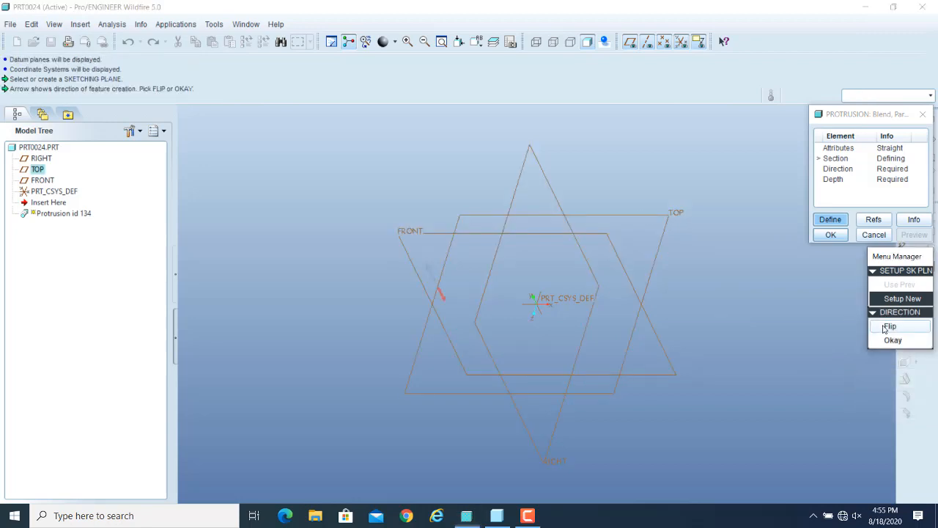
click(893, 342)
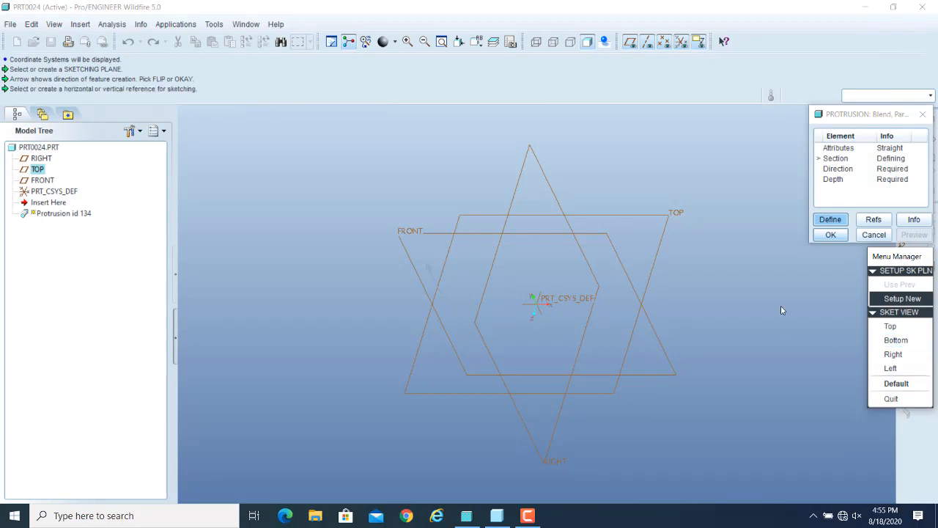
click(878, 382)
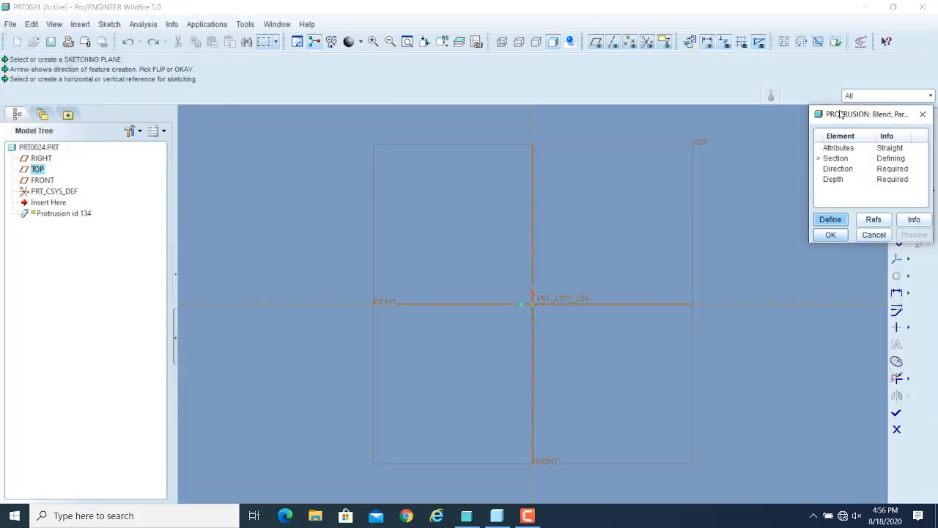
mouse_move(841, 114)
mouse_down()
mouse_move(555, 210)
mouse_move(283, 186)
mouse_up()
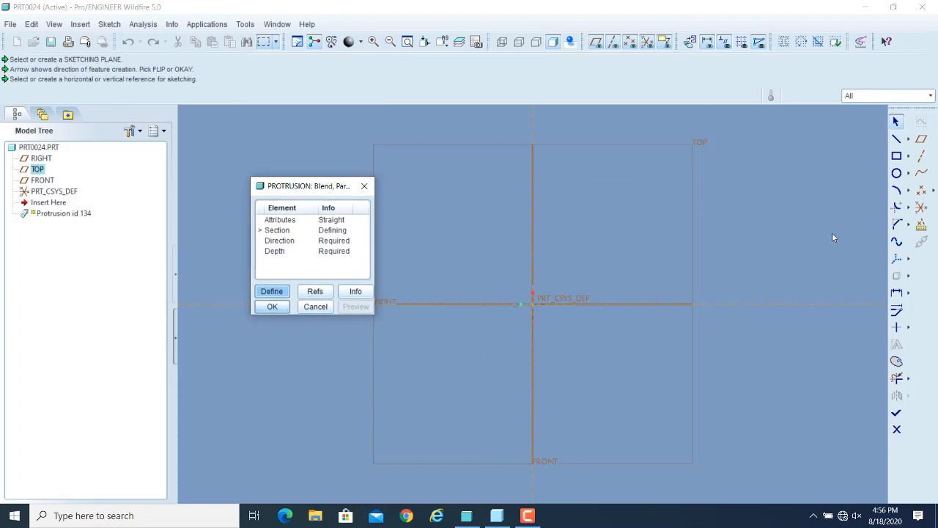
Sketch the first section as a rectangle with one corner at the origin, about 304 wide and 183 high.
click(897, 156)
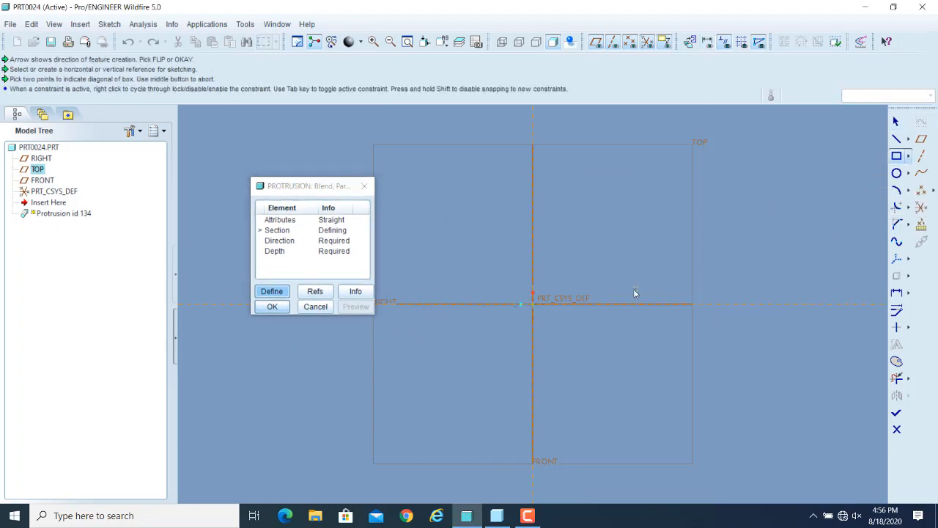
click(533, 304)
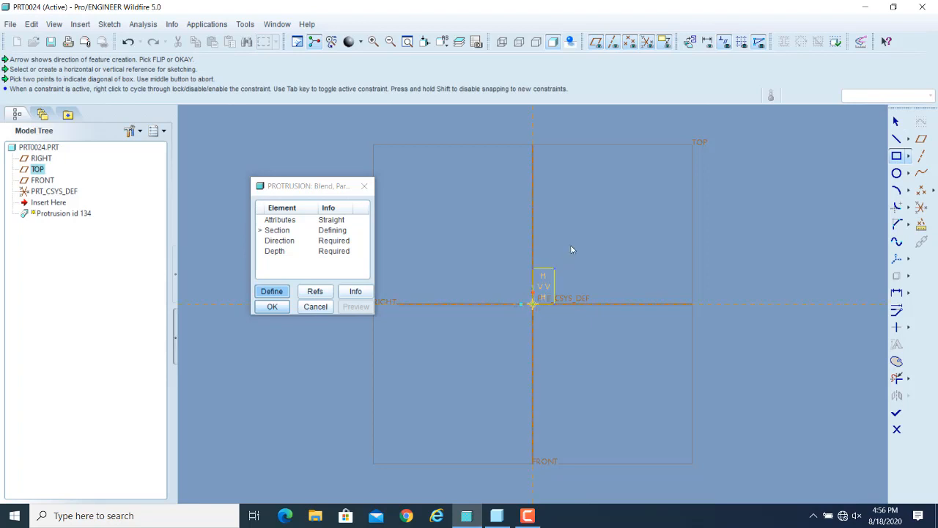
click(724, 189)
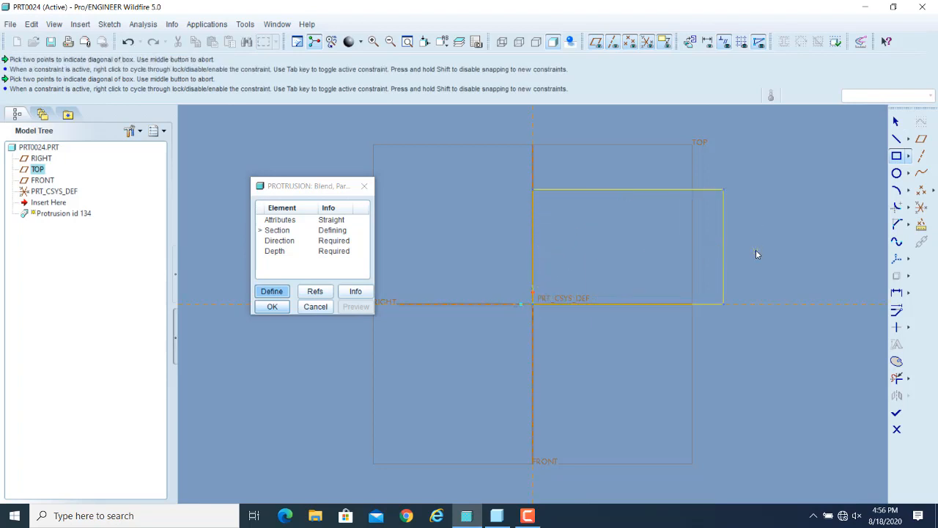
click(896, 121)
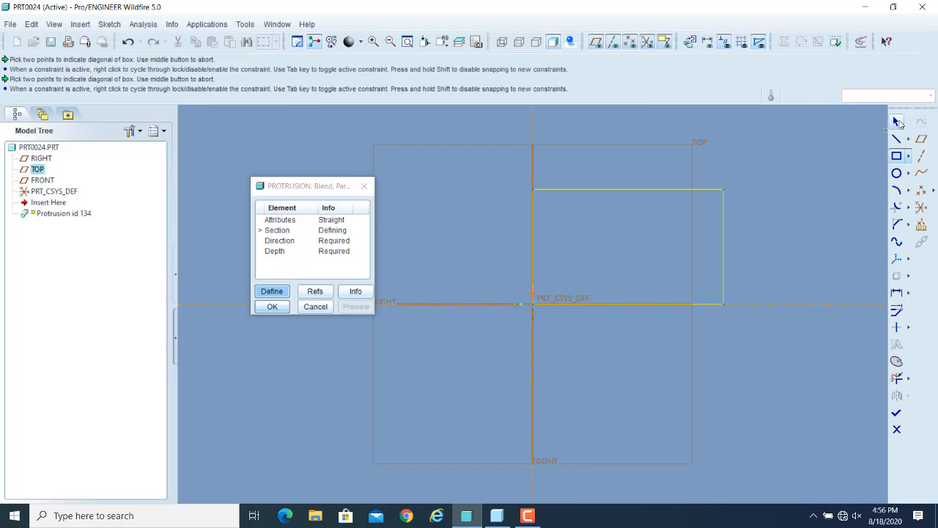
Toggle to the second section, draw a closed triangle with a horizontal base about 192 long inside the rectangle, and try to finish the sketch.
right_click(769, 162)
click(793, 187)
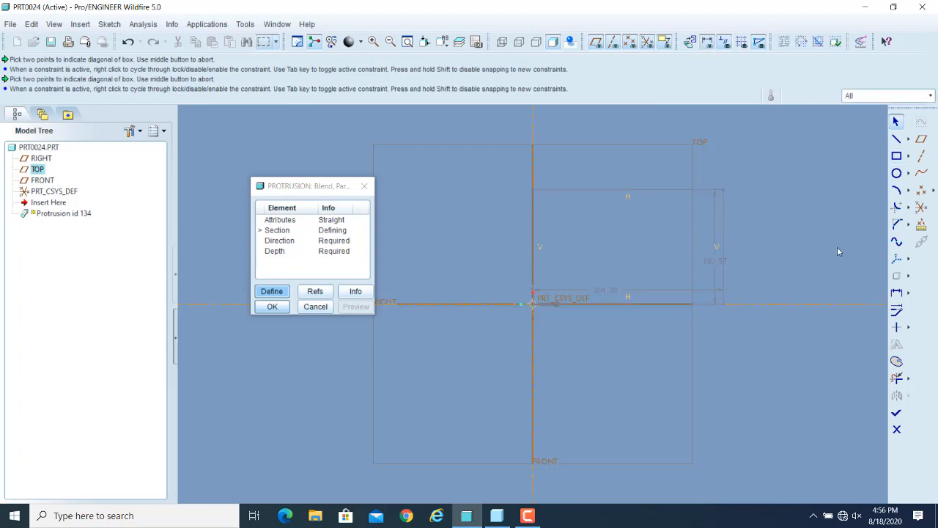
click(896, 139)
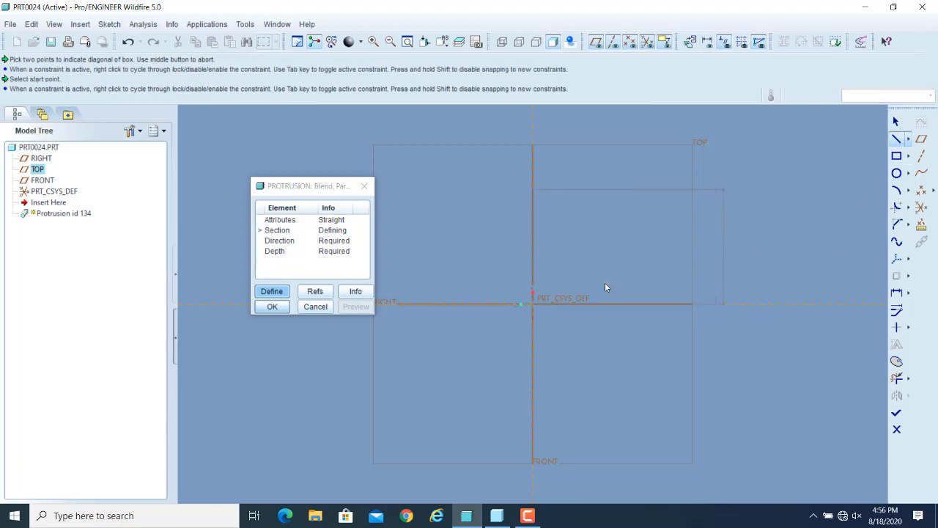
click(578, 286)
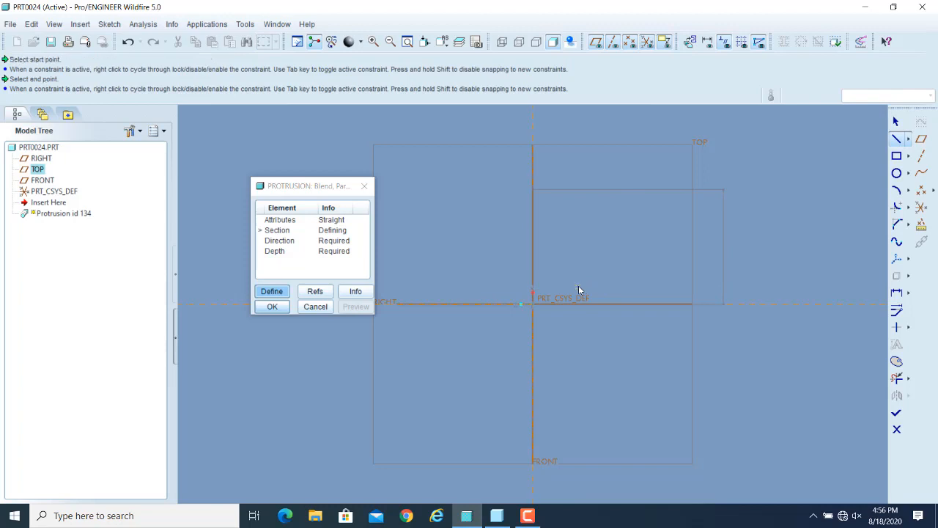
click(698, 287)
middle_click(640, 206)
click(640, 206)
click(578, 286)
click(896, 121)
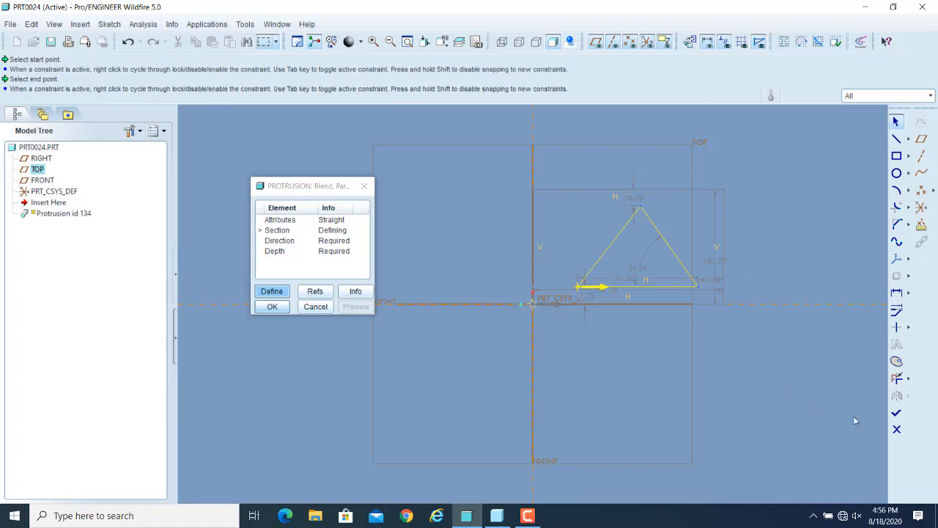
click(895, 415)
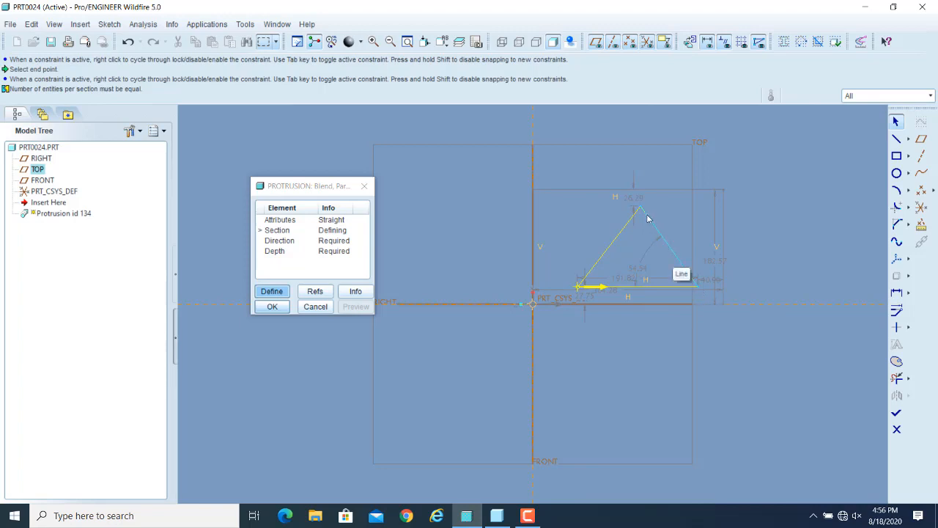
click(528, 515)
click(882, 467)
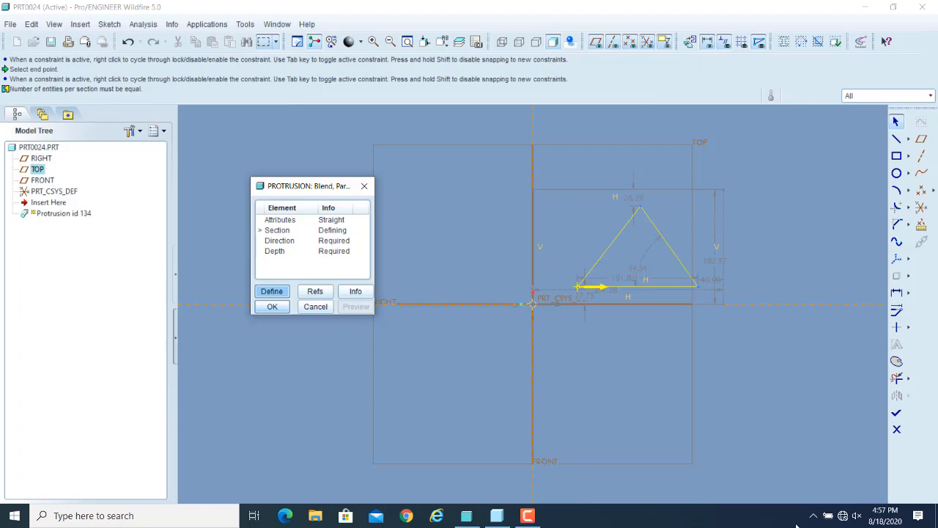
click(528, 515)
right_click(640, 209)
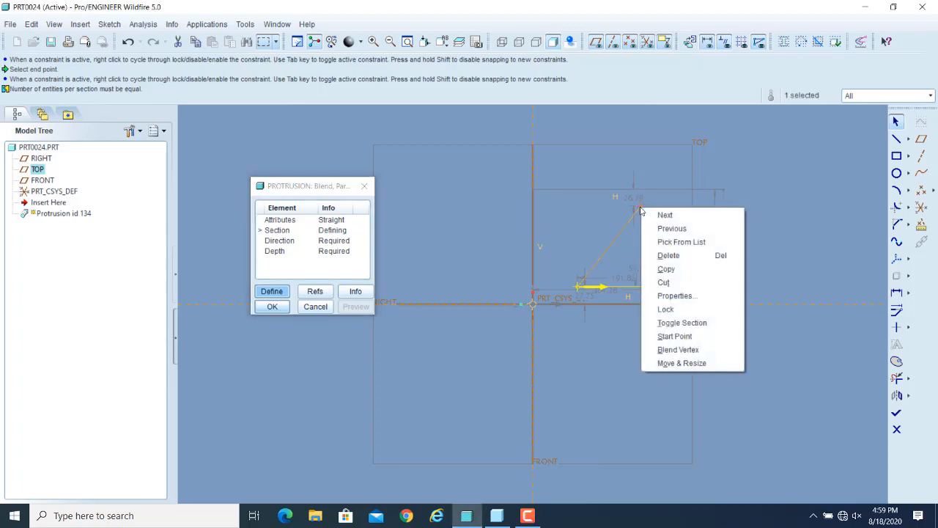
click(801, 186)
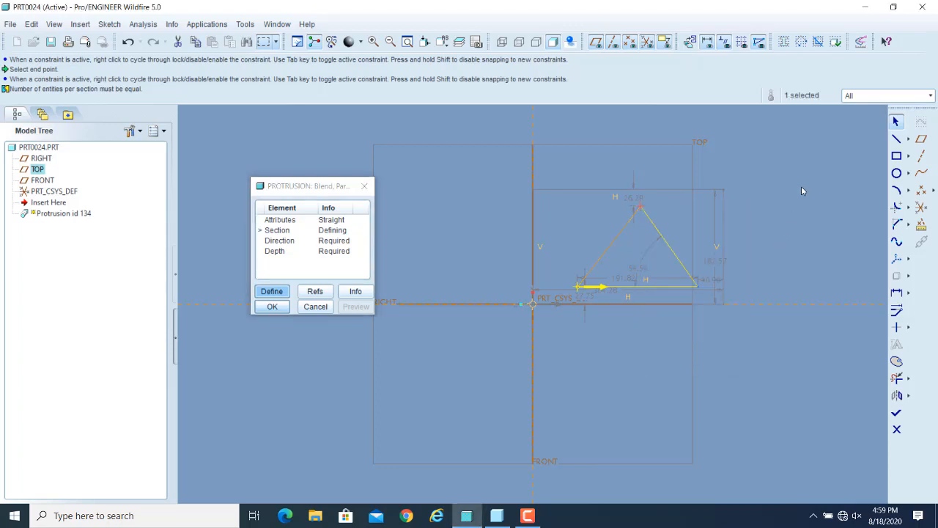
click(801, 191)
click(530, 516)
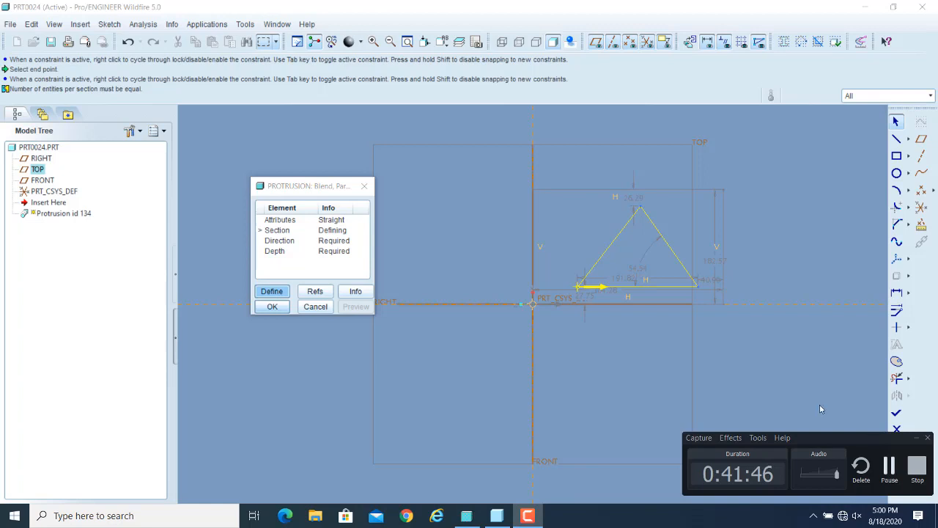
click(760, 308)
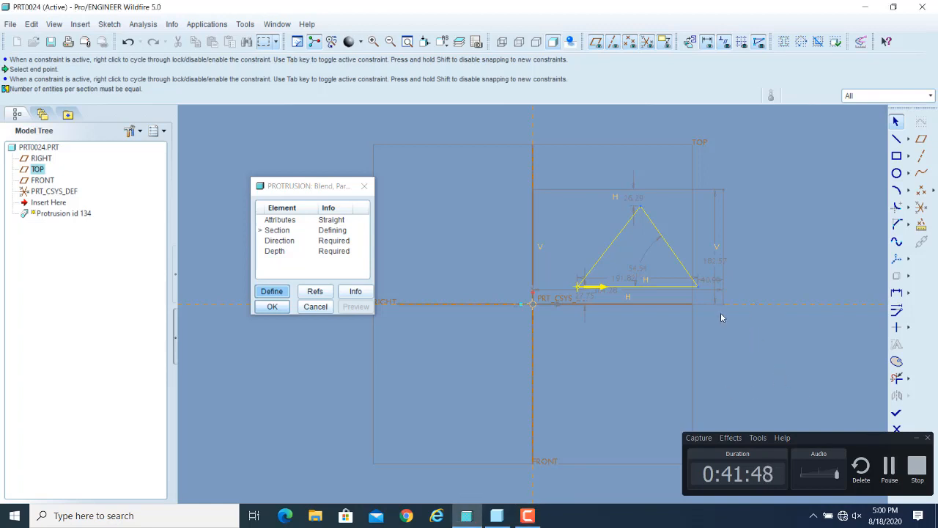
Add a blend vertex at the right end of the triangle's base in the second section.
click(698, 290)
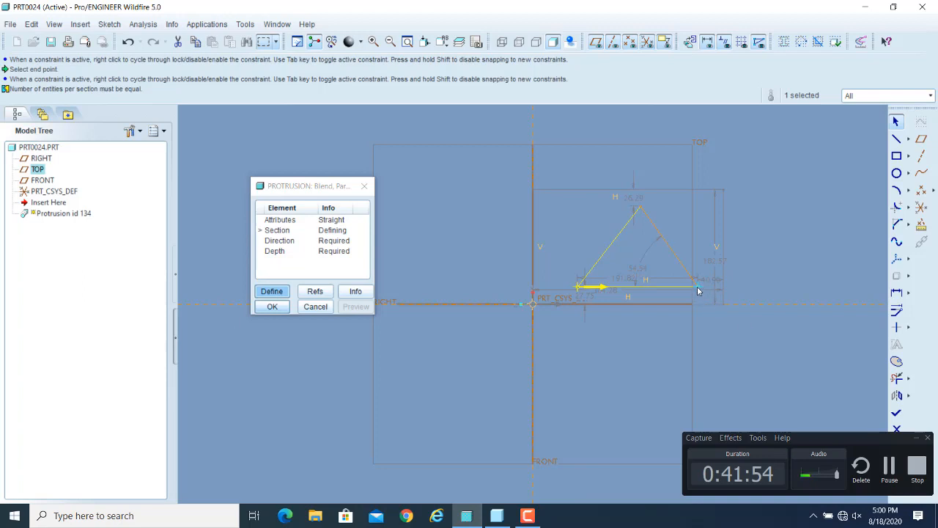
right_click(698, 290)
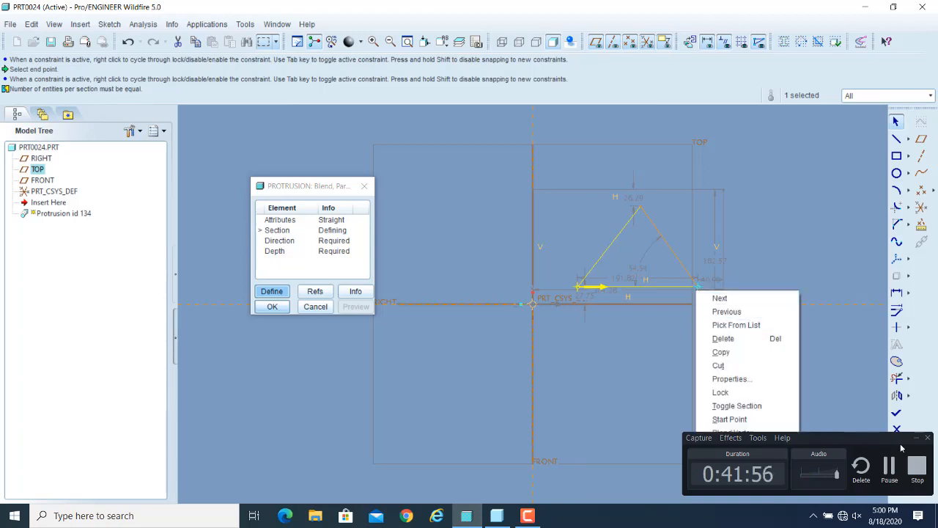
click(916, 438)
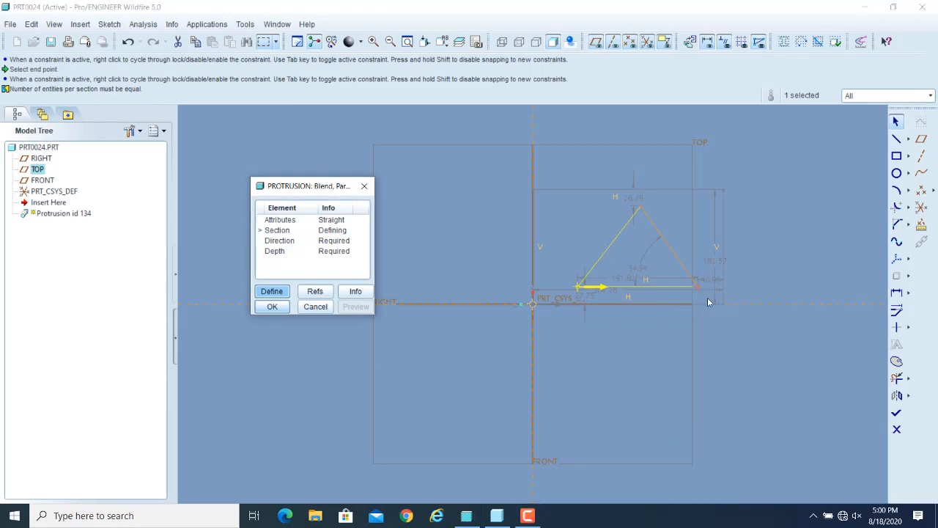
click(698, 287)
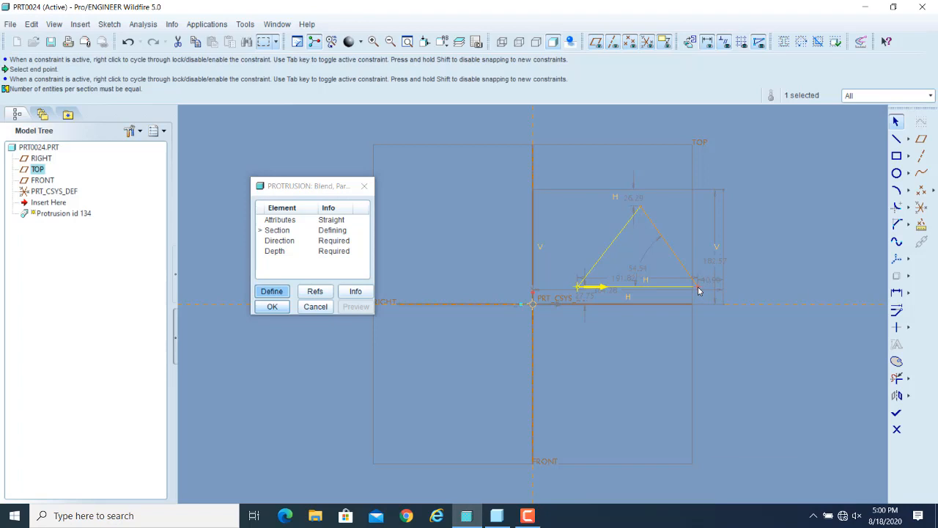
right_click(699, 291)
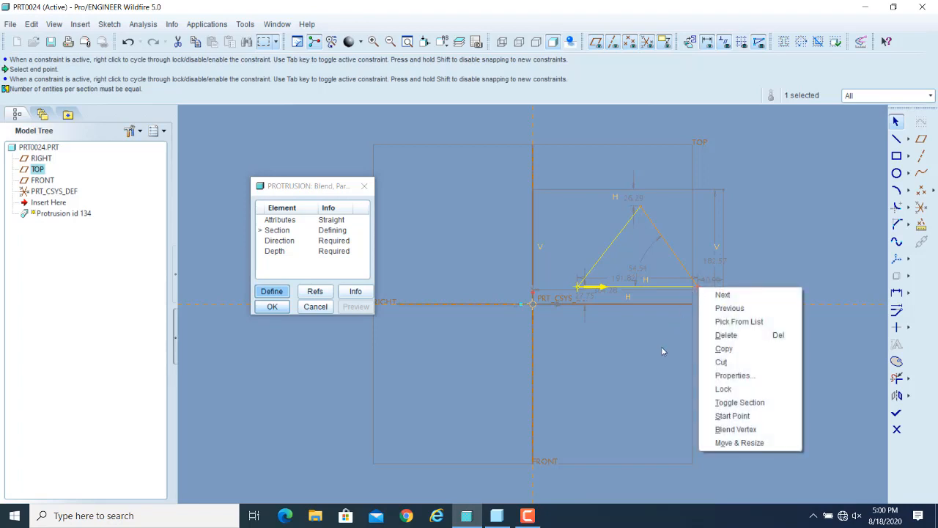
click(736, 429)
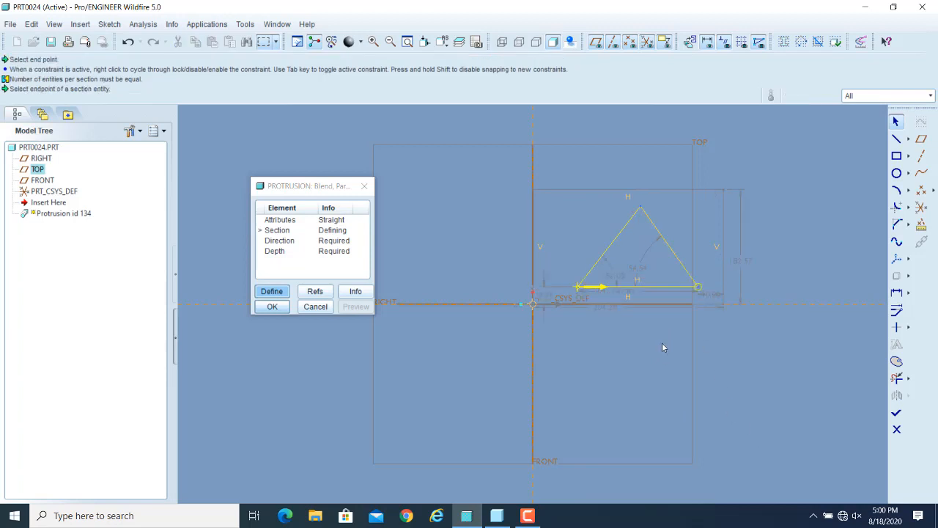
scroll(702, 292, down, 5)
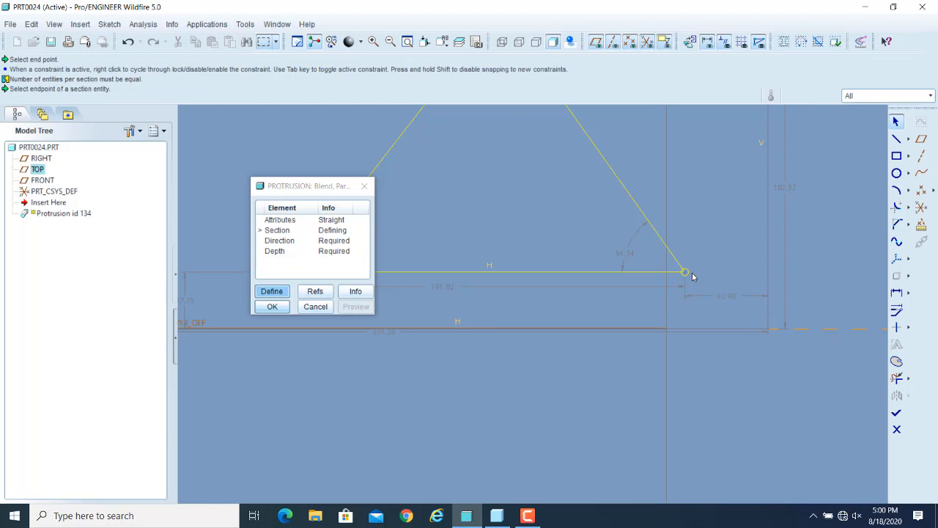
scroll(699, 301, up, 5)
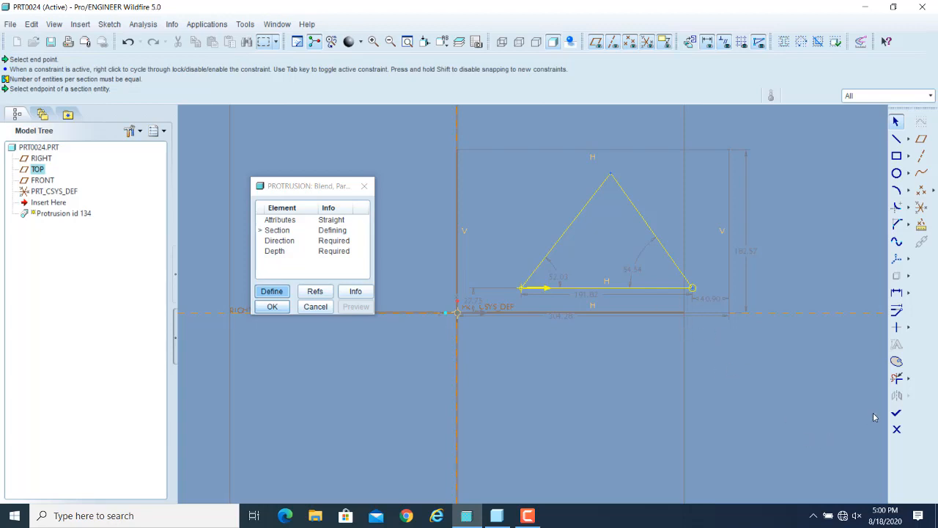
Finish the section sketch and set the depth for section 2 to 200.
click(897, 415)
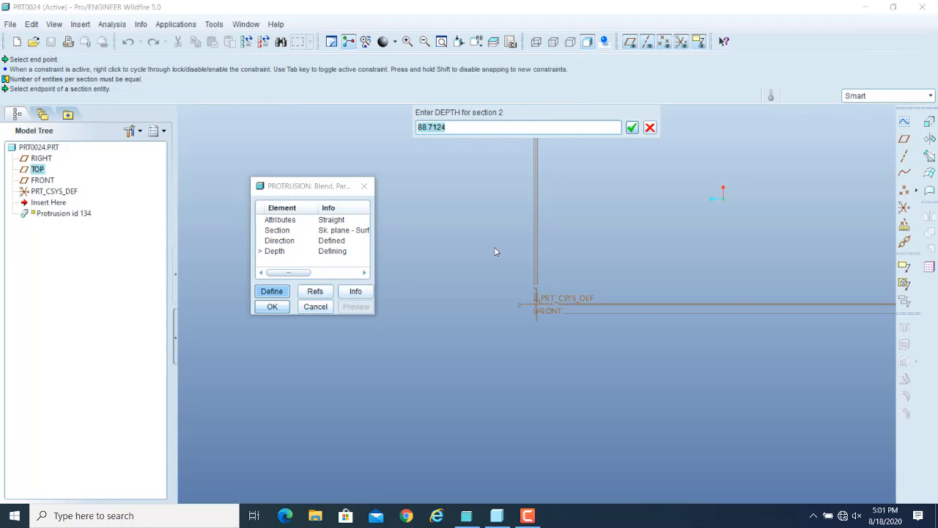
text(200)
key(Return)
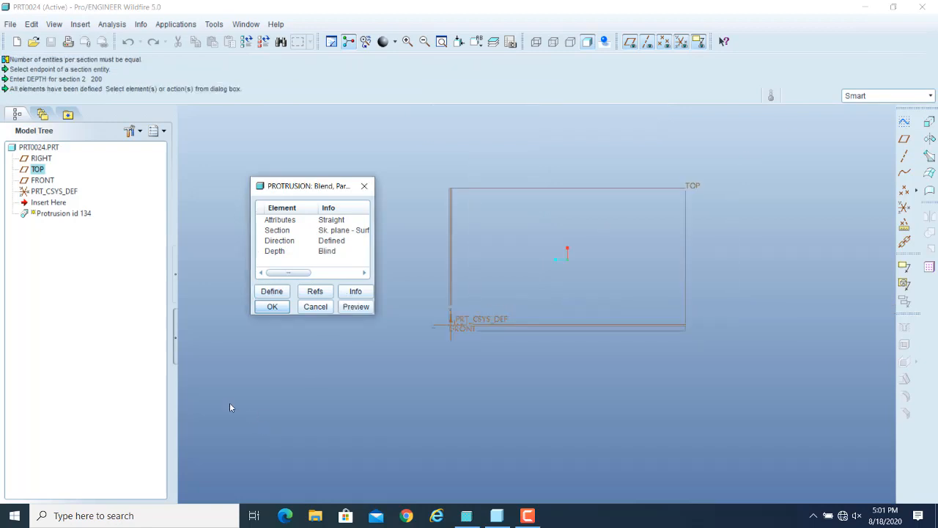
Preview the straight blend and examine the faces running from the rectangle to the triangle.
click(356, 307)
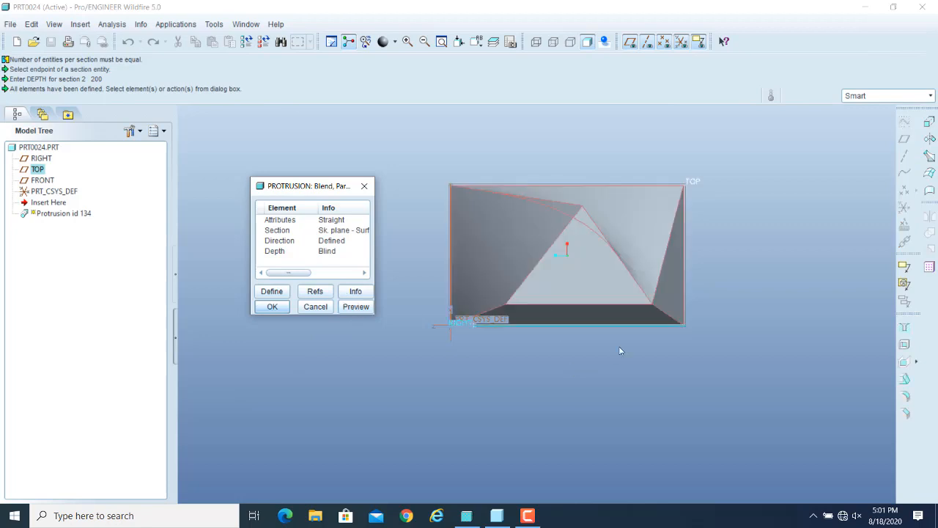
mouse_move(620, 349)
middle_down()
mouse_move(593, 325)
mouse_move(604, 345)
mouse_move(603, 326)
mouse_move(584, 355)
middle_up()
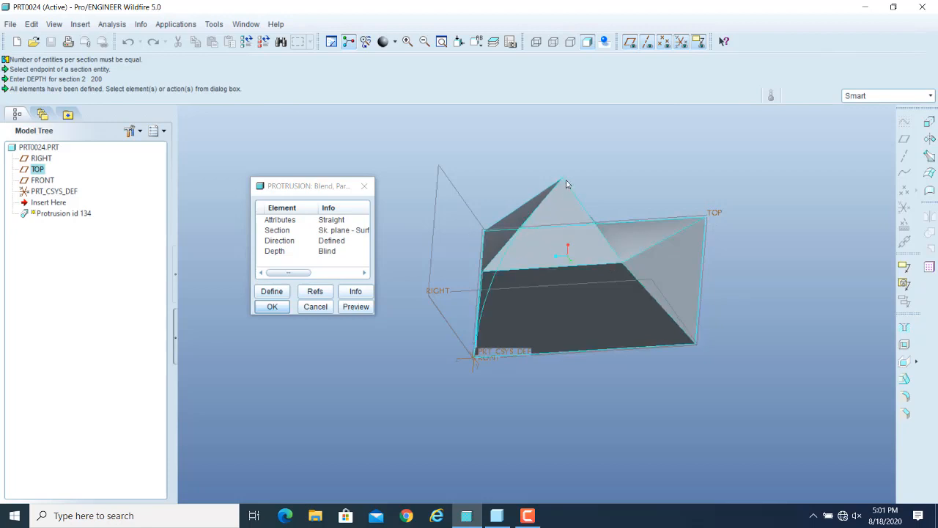
middle_drag(757, 195, 766, 221)
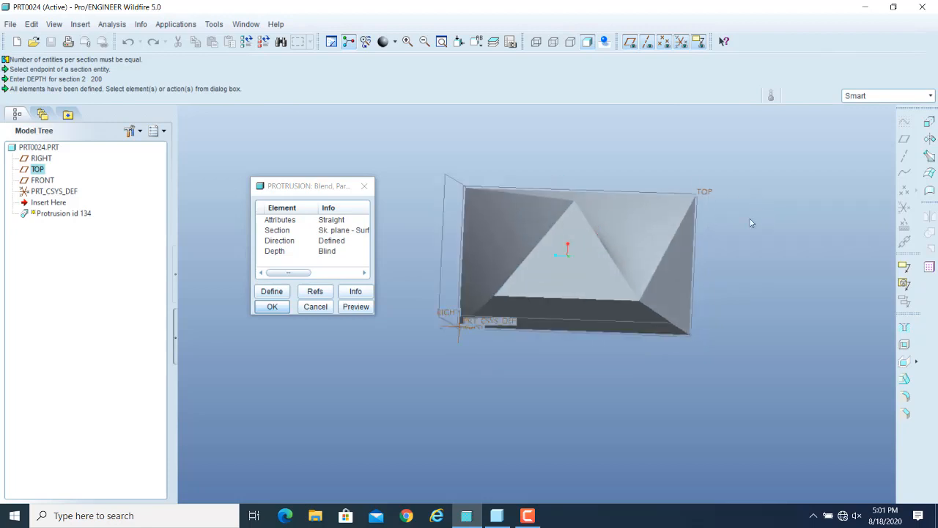
Redefine the blend's Section element and toggle to the triangle section.
double_click(286, 230)
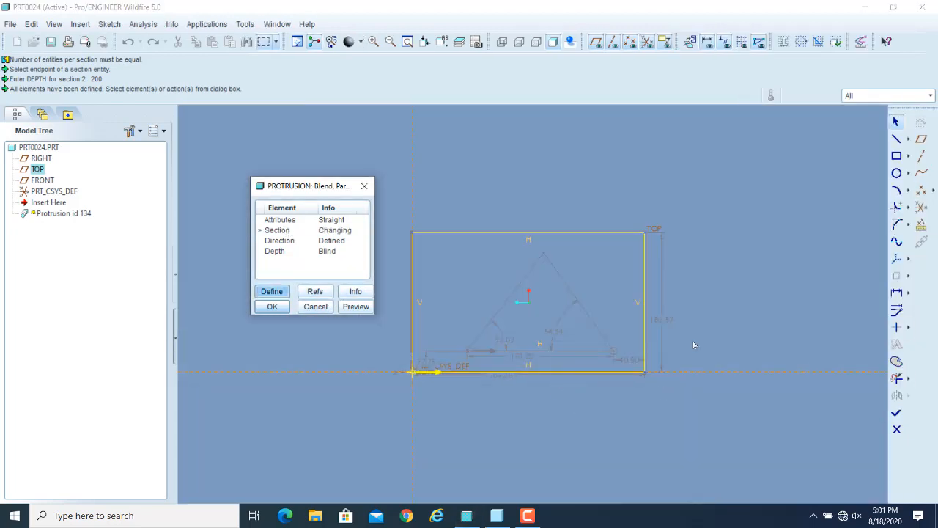
right_click(689, 189)
click(720, 211)
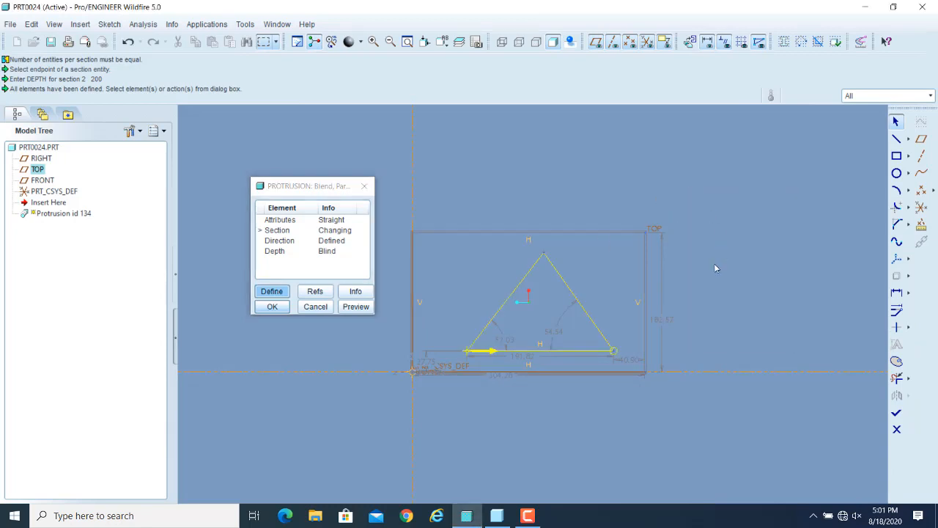
Single out the blend vertex among the overlapping items at the right end of the triangle's base and delete it.
scroll(609, 359, down, 5)
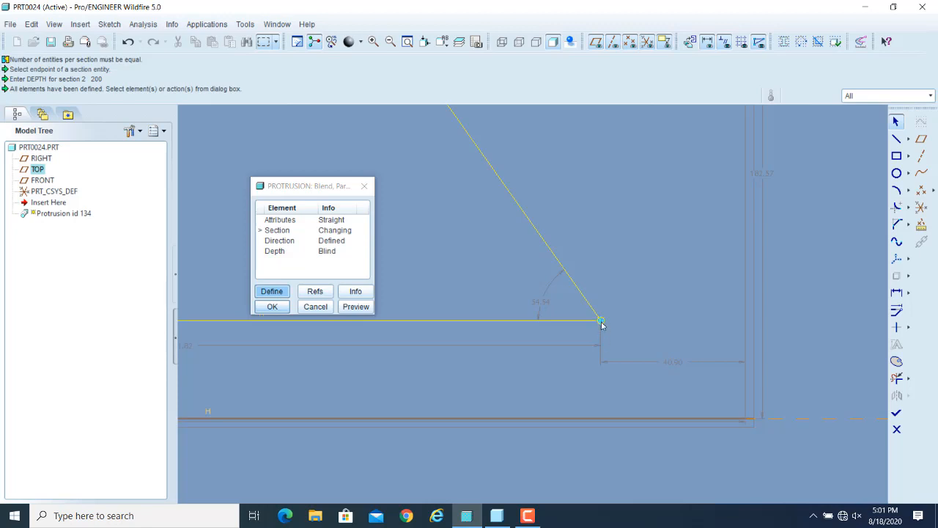
click(600, 323)
right_click(601, 324)
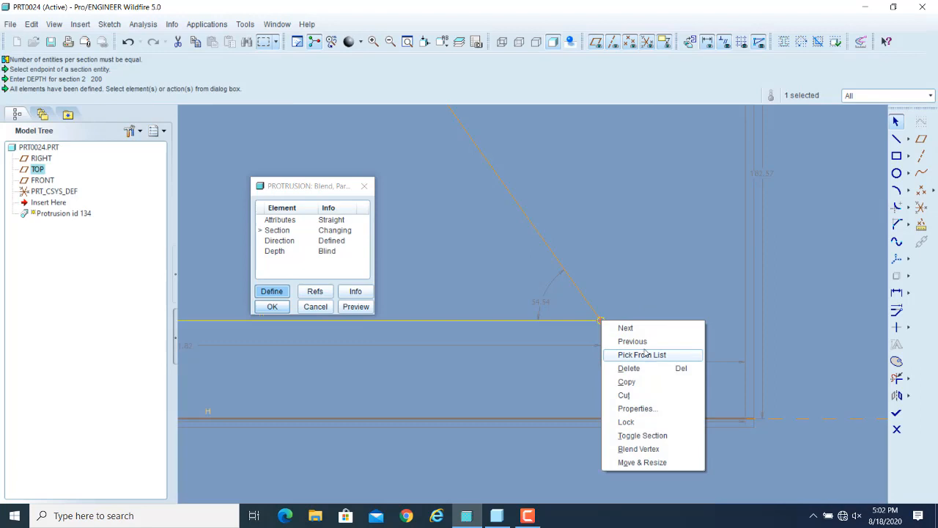
click(655, 301)
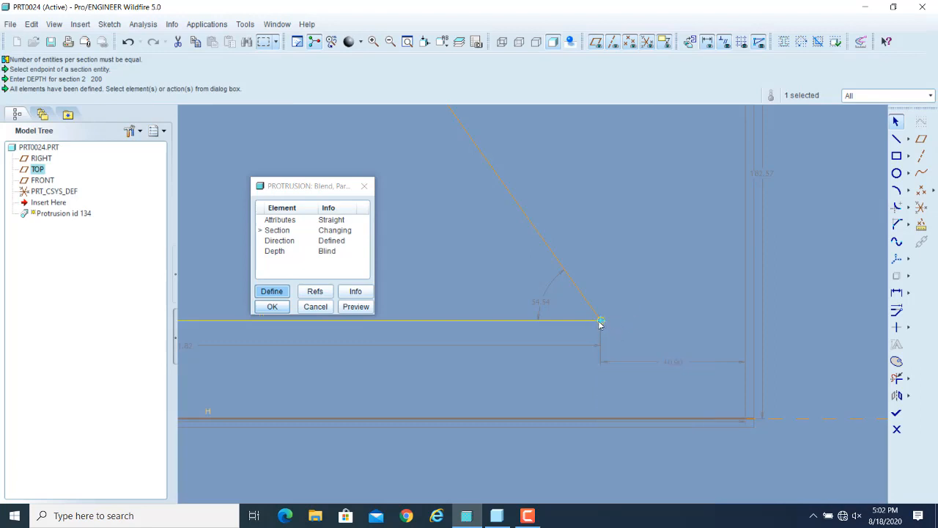
right_click(601, 321)
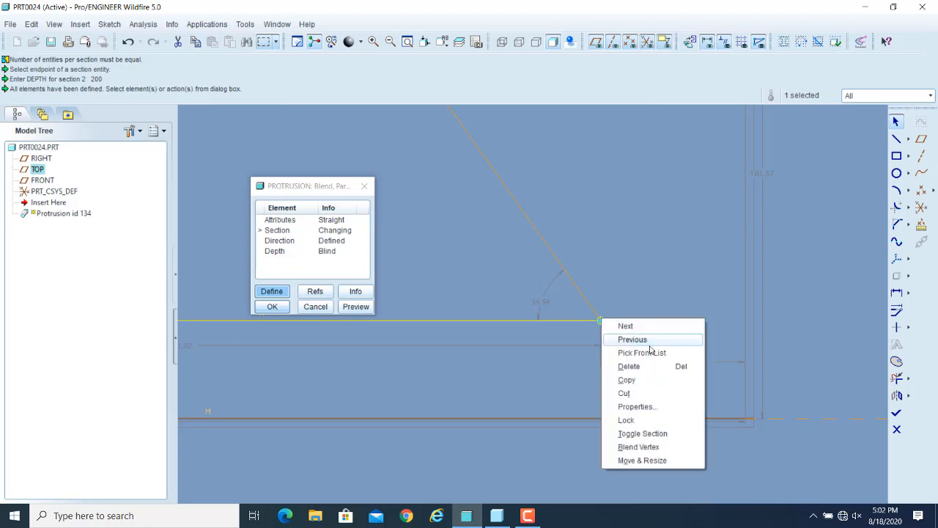
click(660, 352)
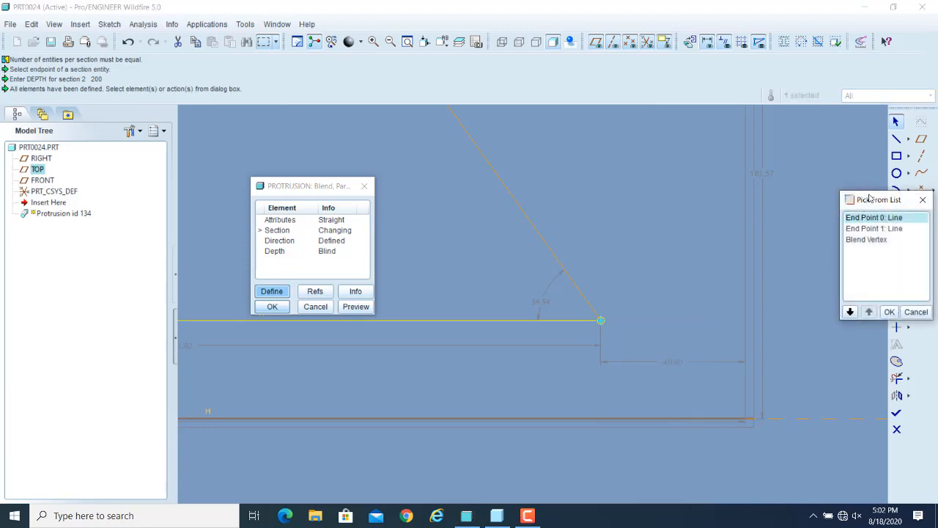
drag(881, 201, 837, 171)
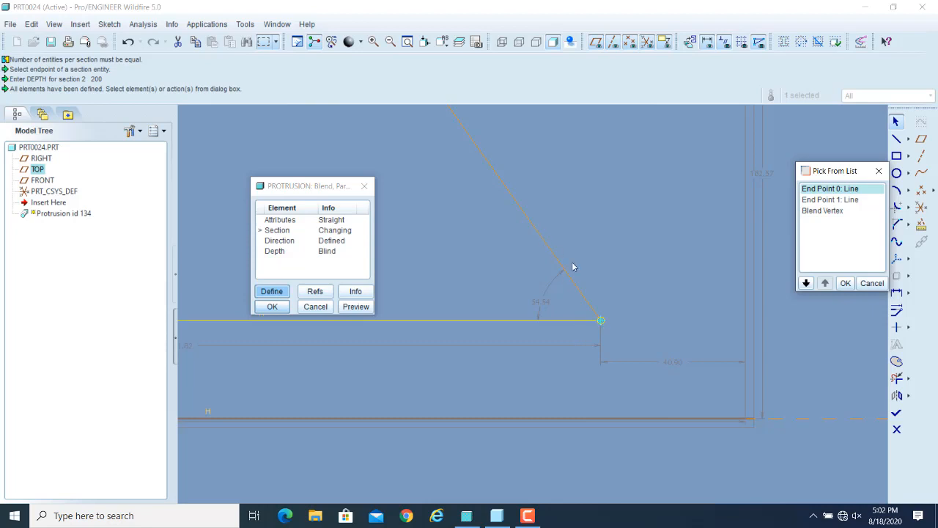
click(824, 211)
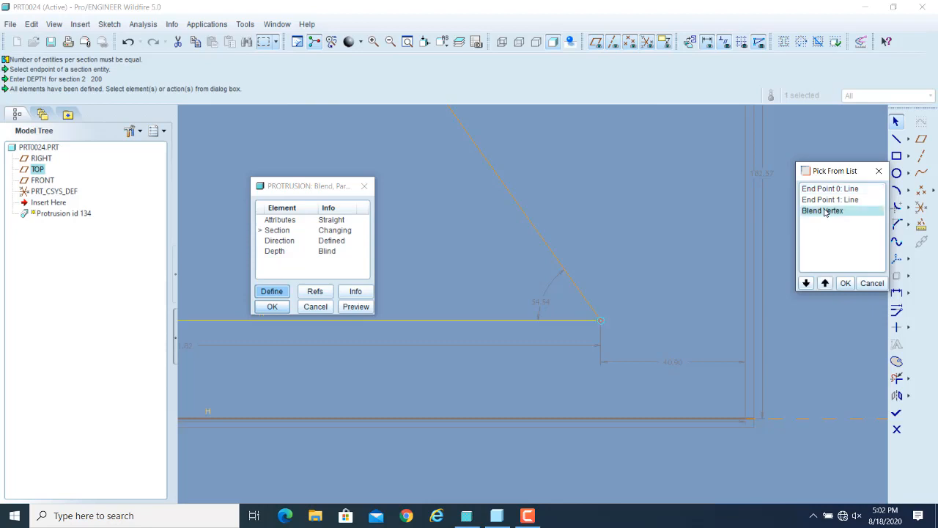
click(845, 283)
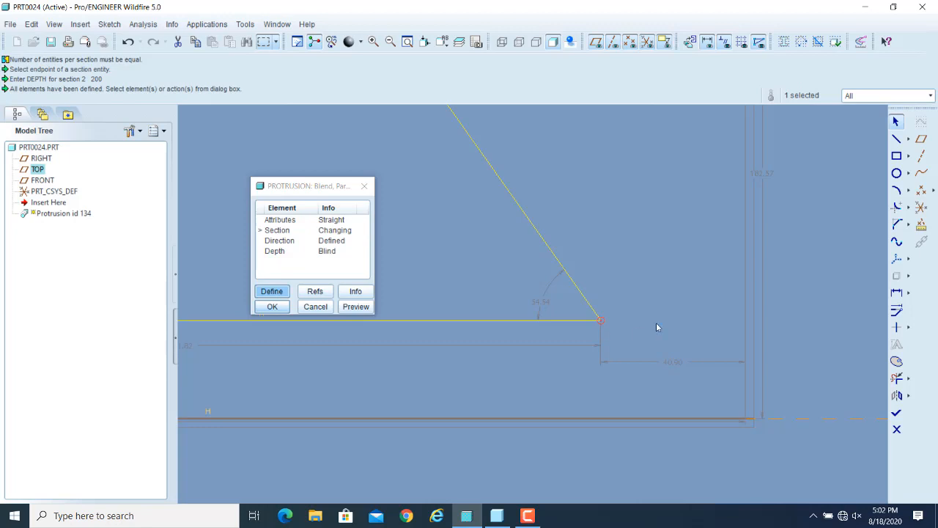
key(Delete)
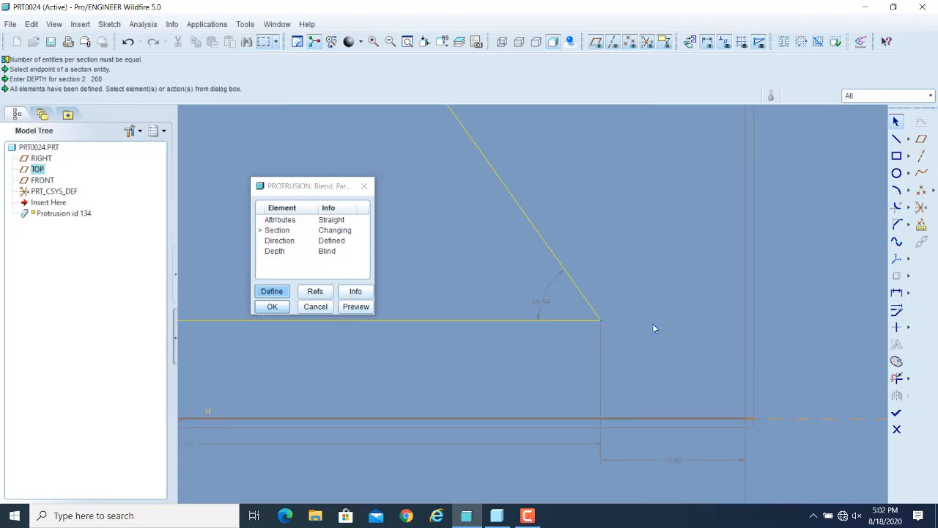
Add a blend vertex at the triangle's apex and finish the section sketch.
scroll(652, 323, down, 4)
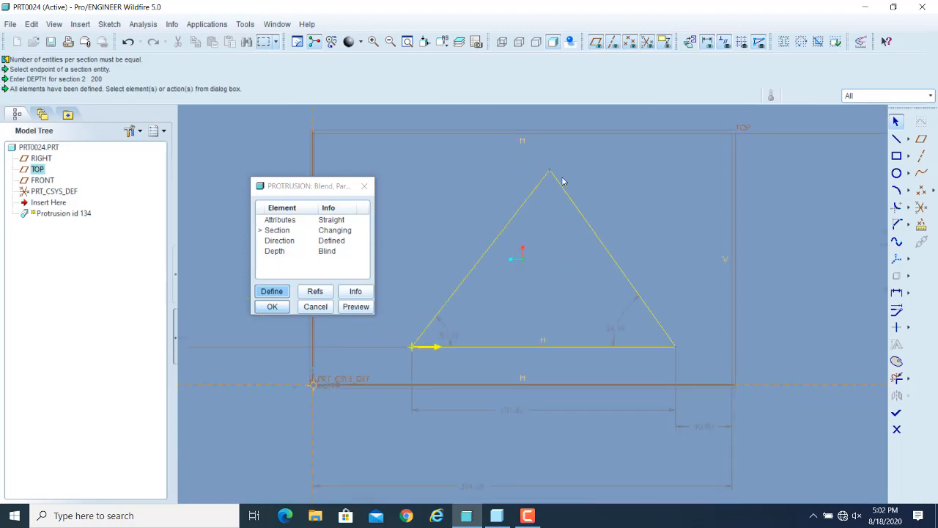
click(550, 172)
right_click(550, 172)
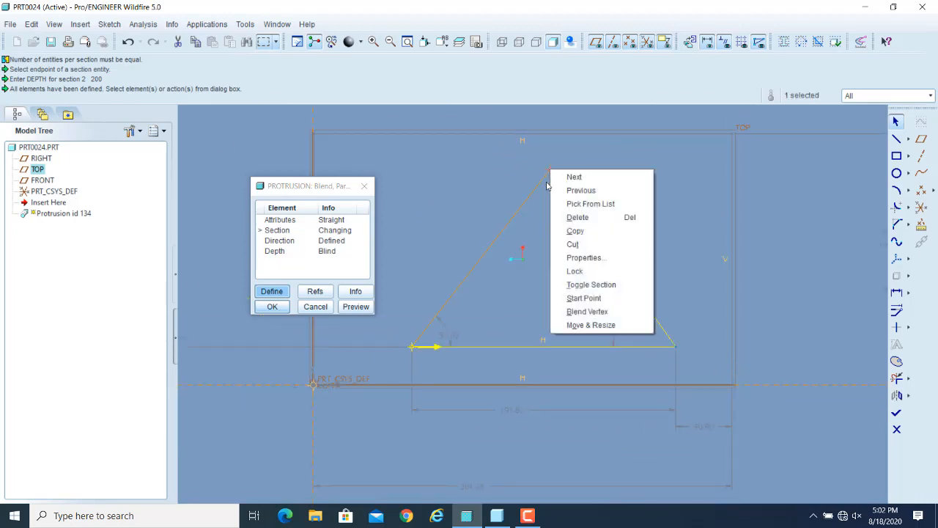
click(593, 313)
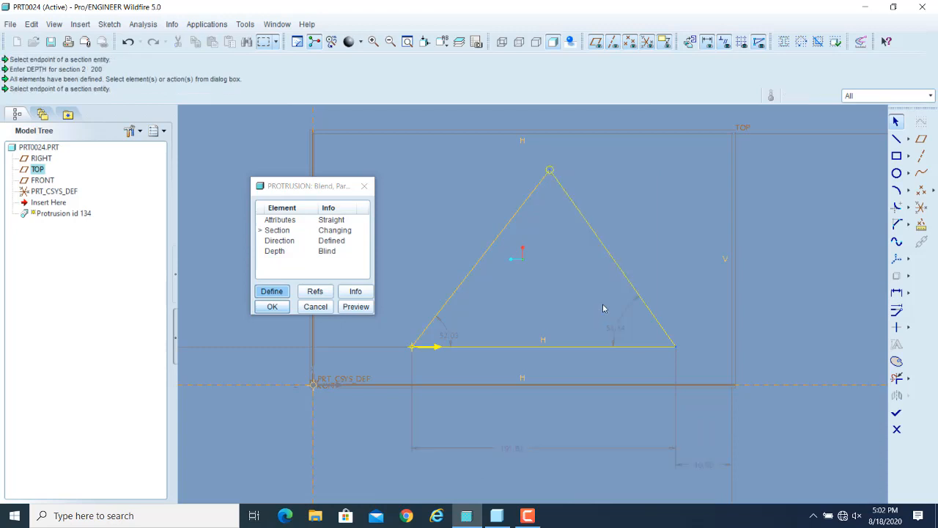
click(897, 414)
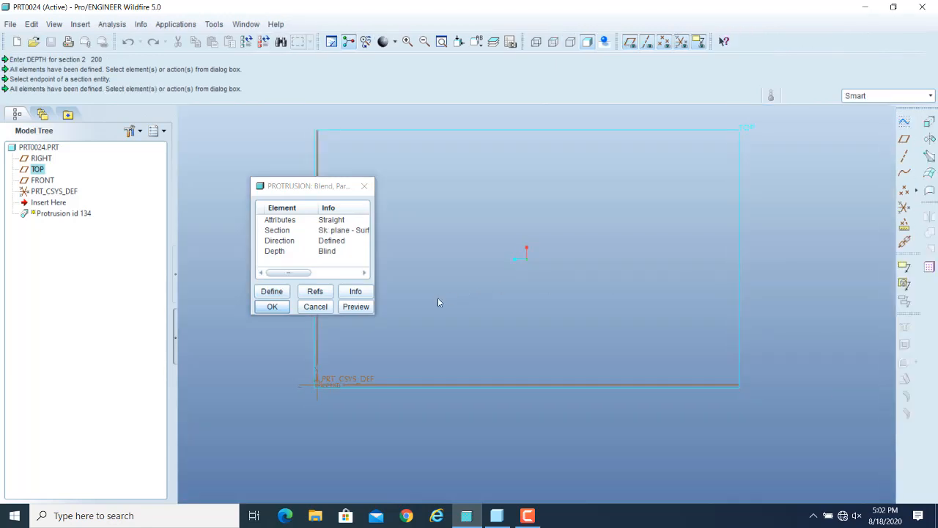
Preview the revised blend and examine how its faces run to the triangle's apex.
click(356, 307)
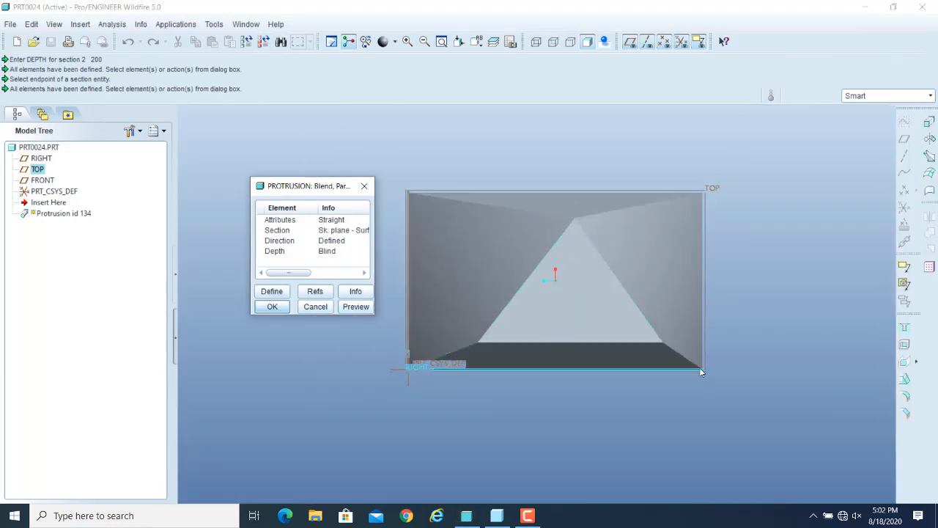
middle_drag(707, 336, 698, 335)
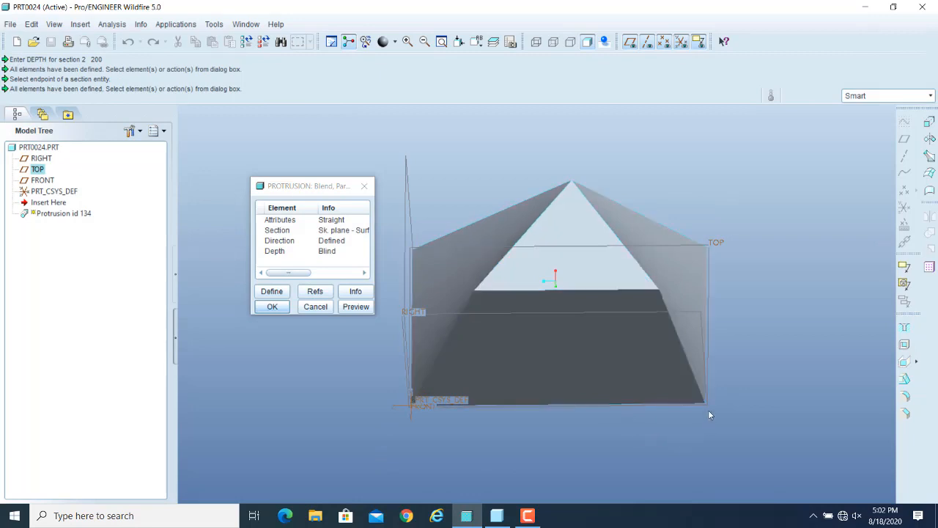
mouse_move(813, 284)
middle_down()
mouse_move(808, 329)
mouse_move(738, 232)
middle_up()
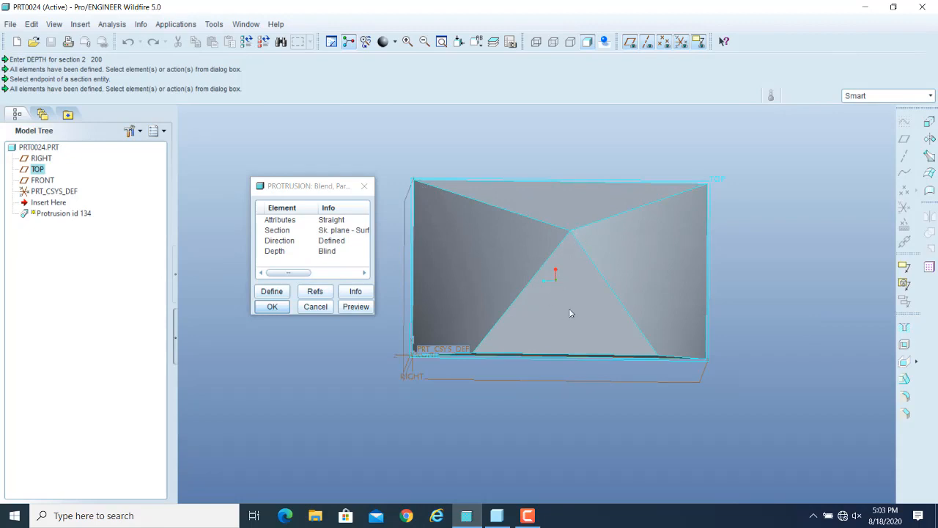
Redefine the blend's Section element and trim away all four sides of the rectangle section.
middle_drag(673, 368, 673, 352)
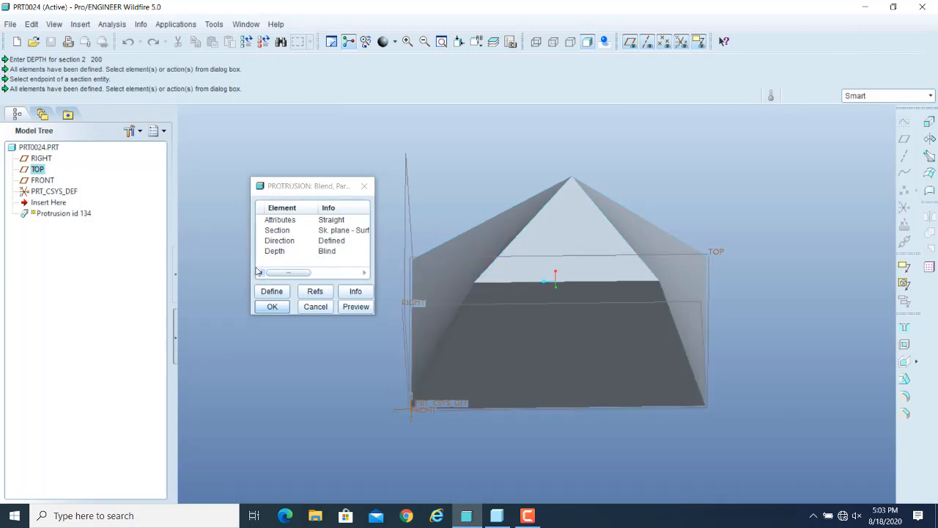
double_click(279, 232)
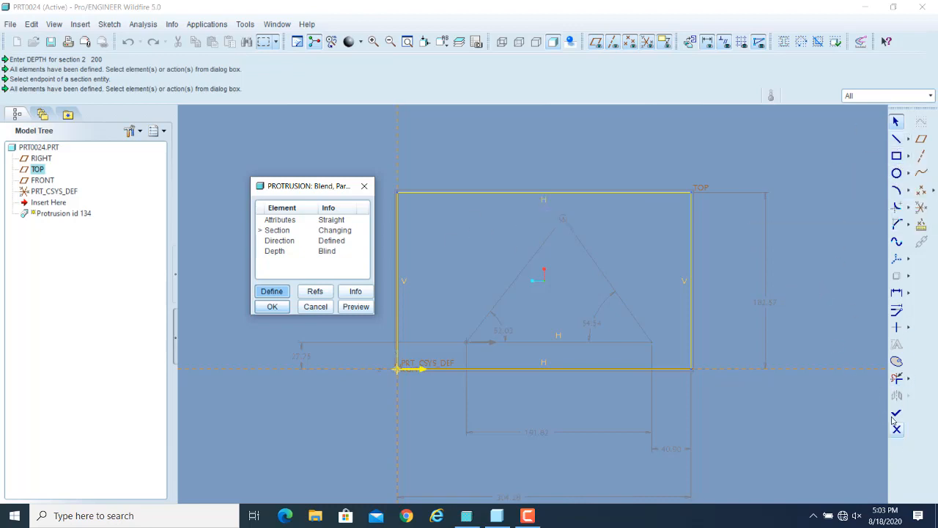
click(898, 379)
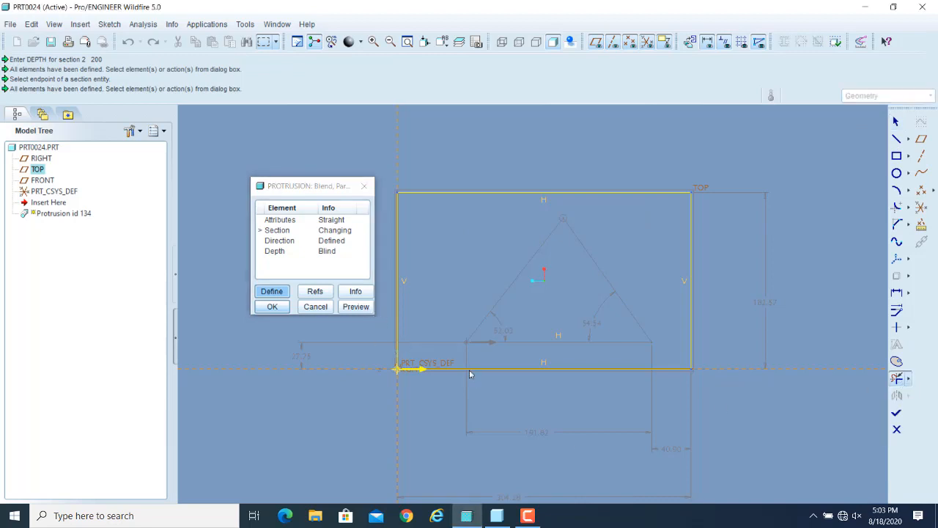
mouse_move(472, 370)
mouse_down()
mouse_move(392, 242)
mouse_move(426, 173)
mouse_up()
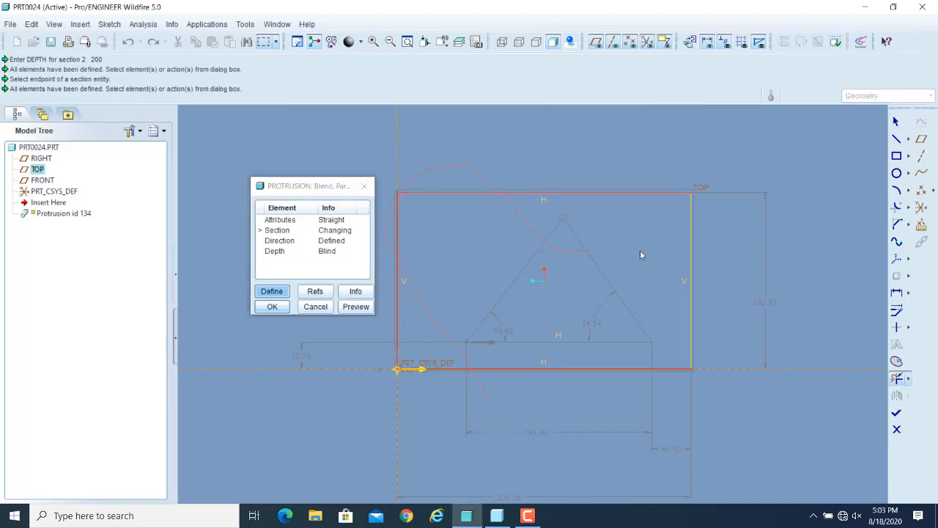
mouse_move(640, 255)
mouse_down()
mouse_move(713, 284)
mouse_move(811, 369)
mouse_up()
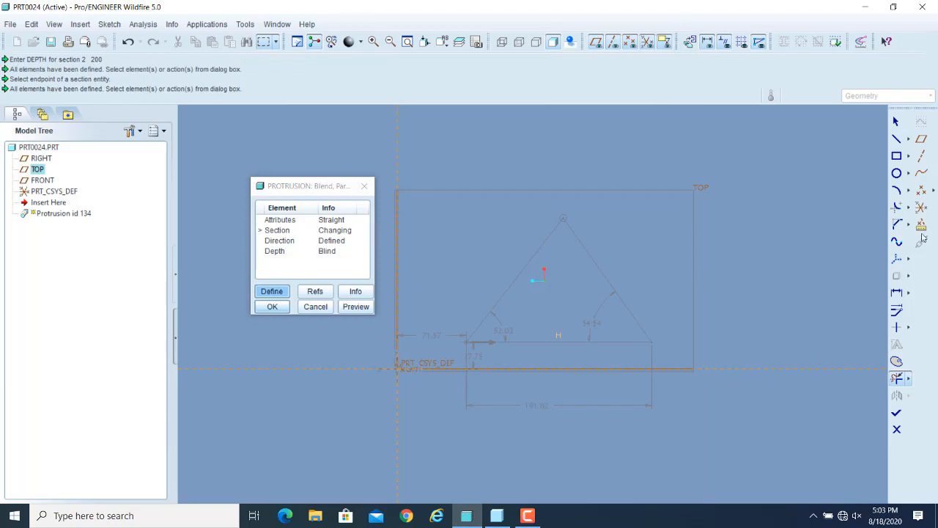
Sketch a closed five-sided polygon around the triangle, with a horizontal base and a peak above the triangle's apex.
click(896, 139)
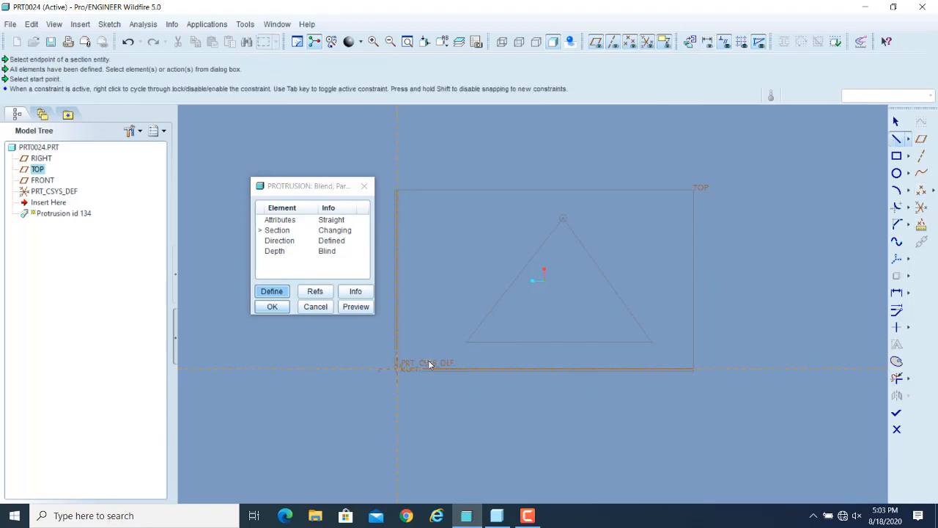
click(415, 386)
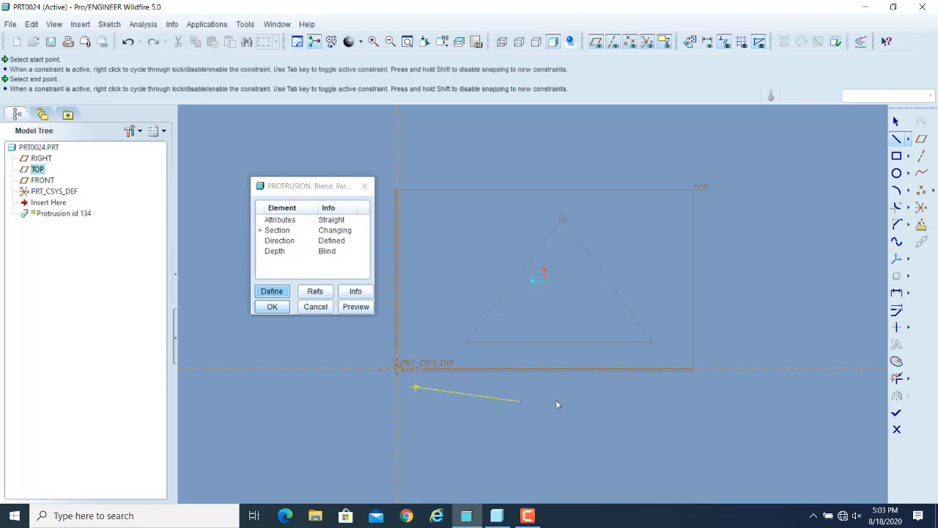
click(695, 396)
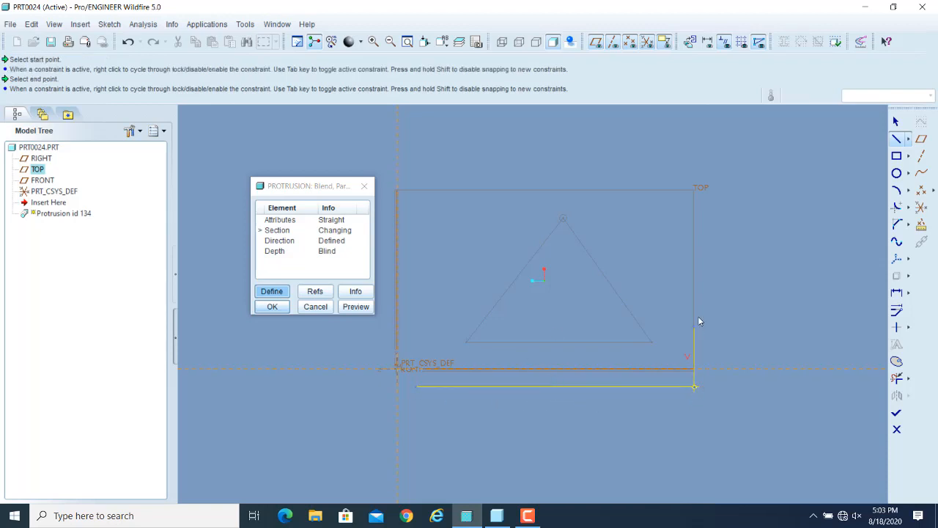
click(722, 242)
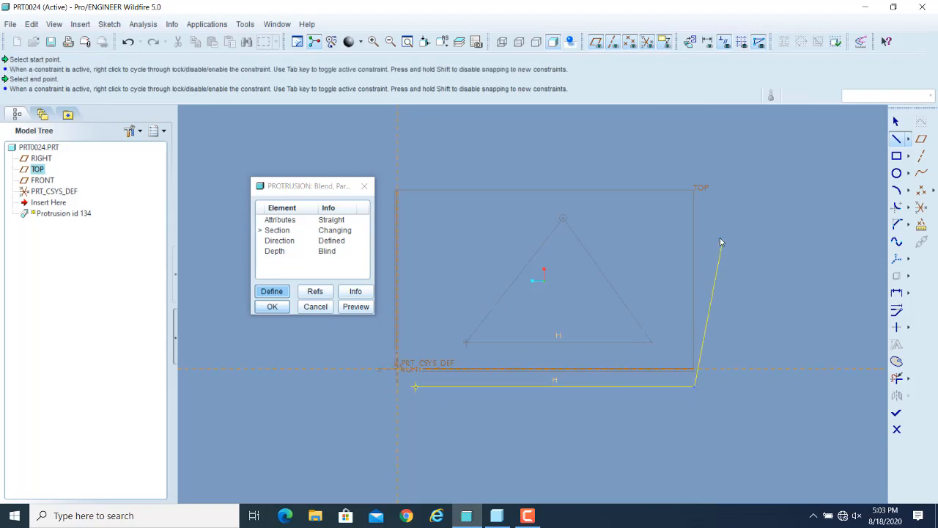
click(567, 140)
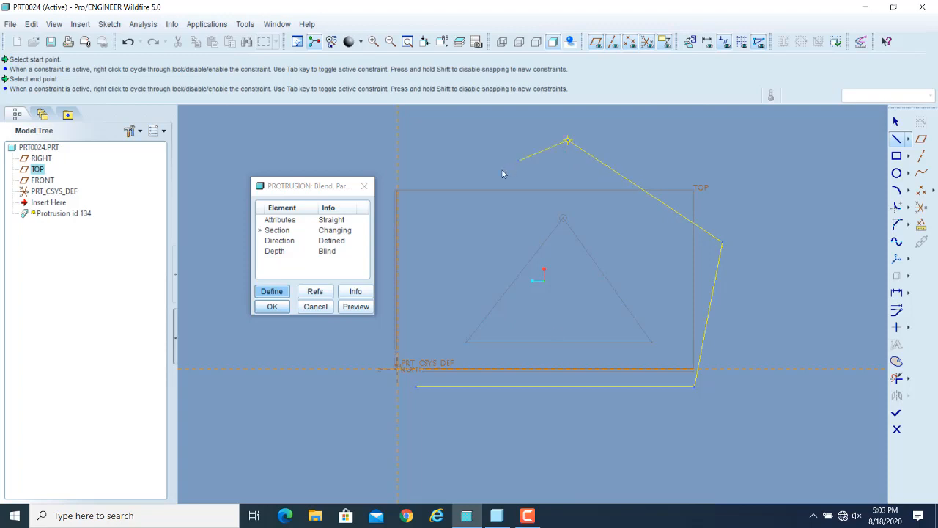
click(432, 211)
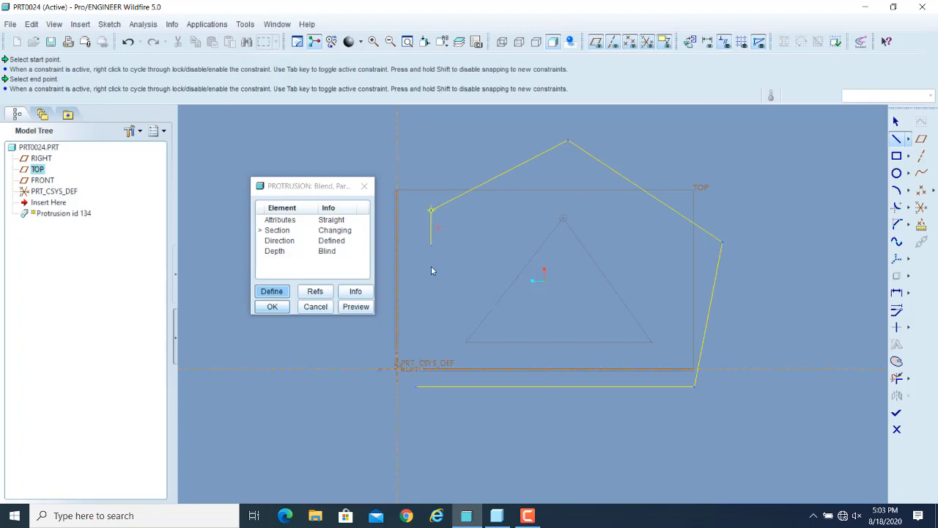
click(417, 387)
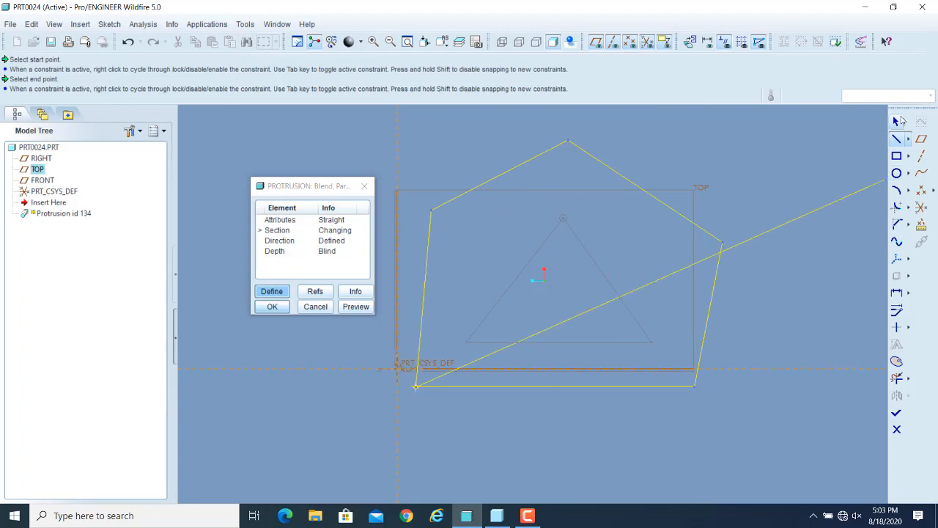
click(895, 122)
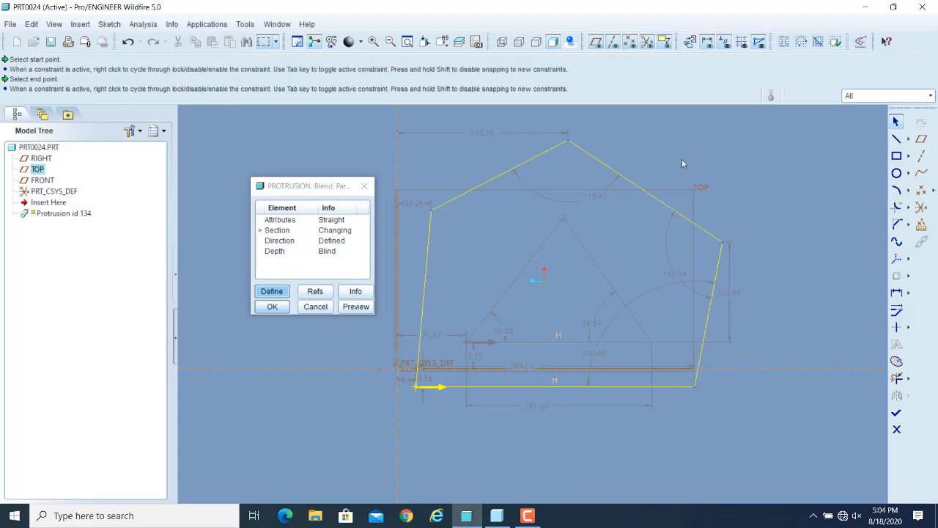
Toggle to the triangle section, add a blend vertex at the right end of its base and finish the section sketch.
right_click(686, 136)
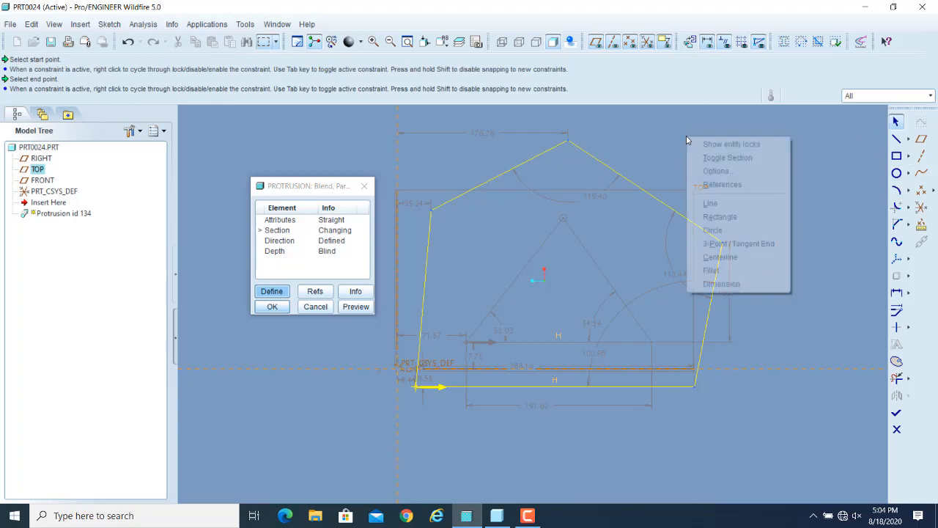
click(734, 158)
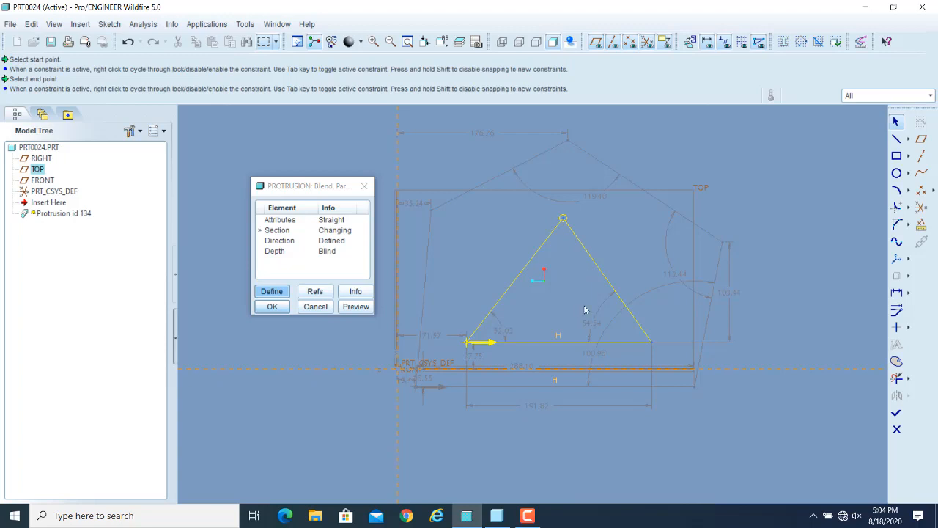
click(652, 341)
right_click(652, 341)
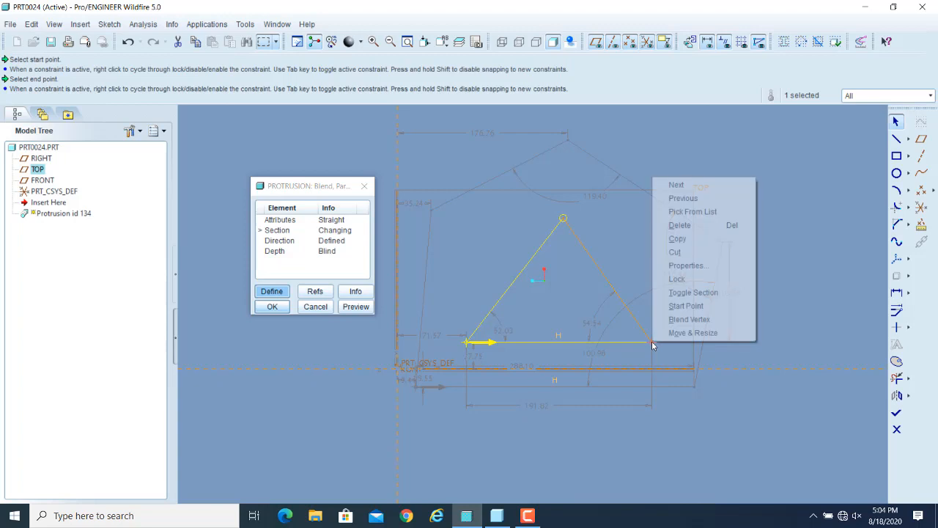
click(695, 317)
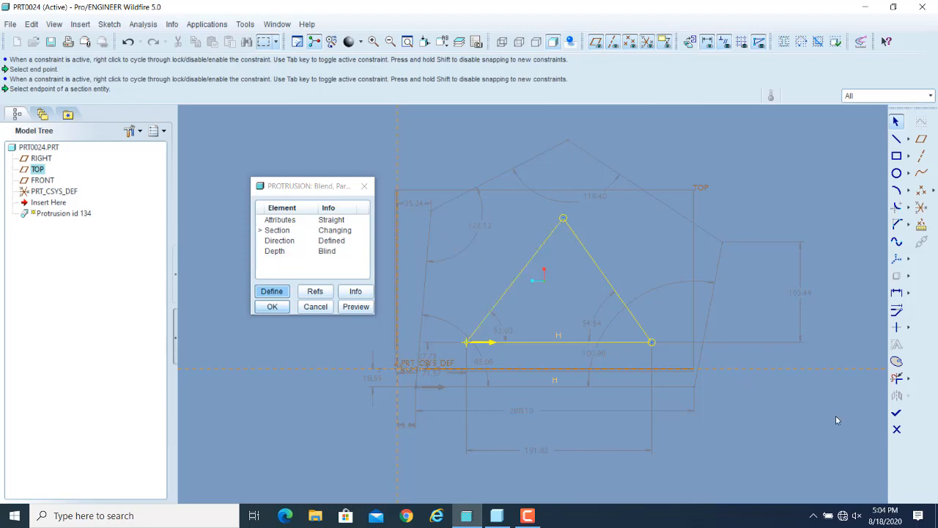
click(897, 413)
Preview the pentagon-to-triangle blend and examine how its faces run to the triangle's corners.
click(356, 306)
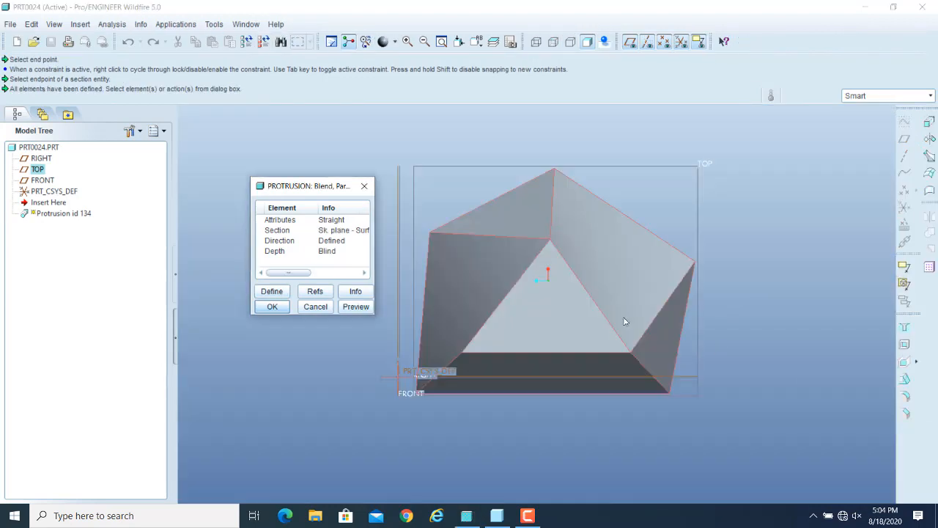
mouse_move(759, 348)
middle_down()
mouse_move(757, 290)
mouse_move(756, 335)
middle_up()
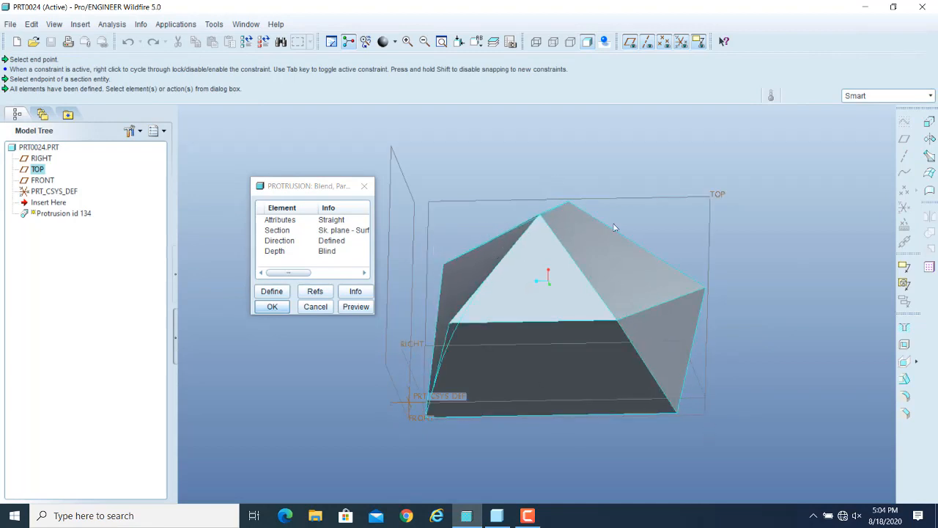
middle_drag(615, 228, 556, 255)
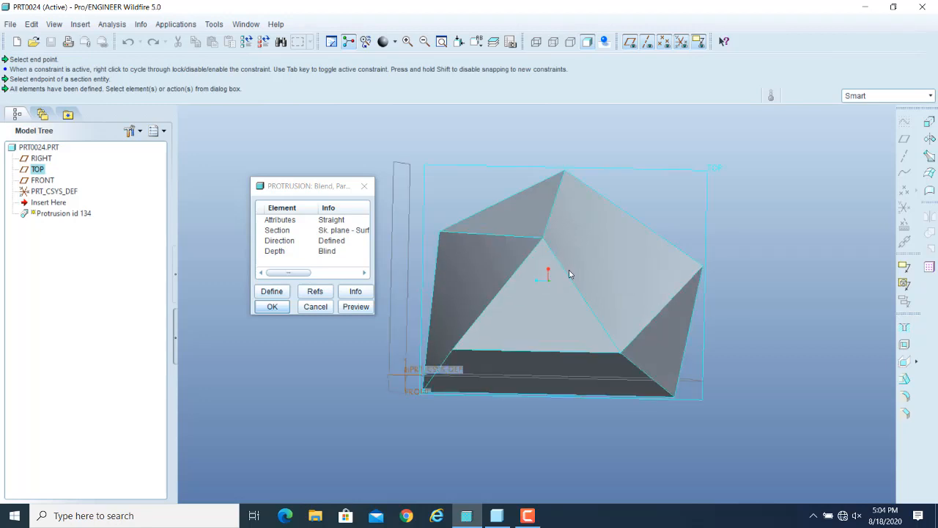
Redefine the Section element and, in the triangle section, single out and delete the blend vertex at the base's right end.
double_click(286, 233)
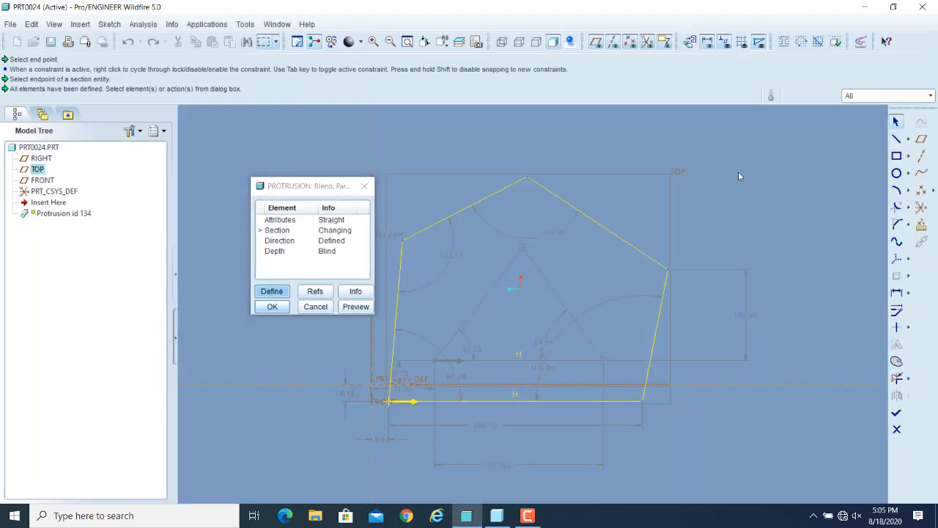
right_click(738, 171)
click(767, 194)
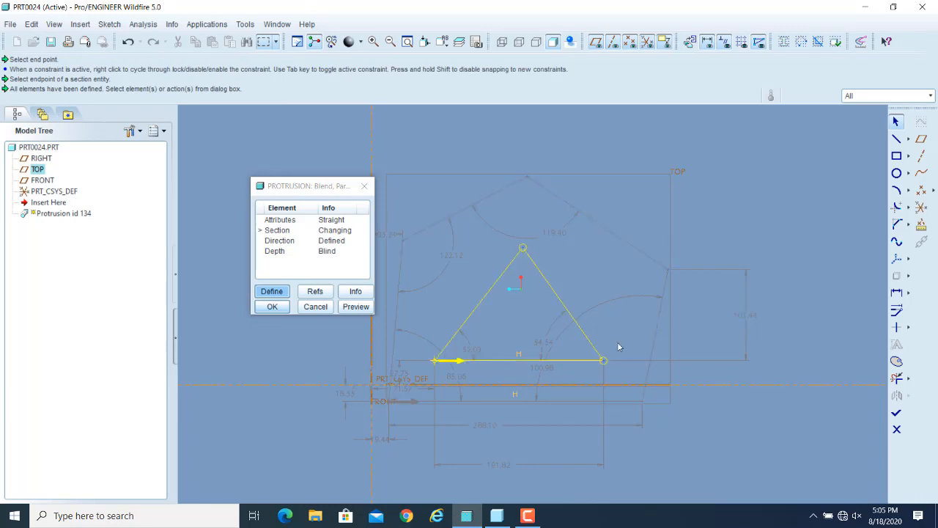
click(604, 363)
right_click(612, 361)
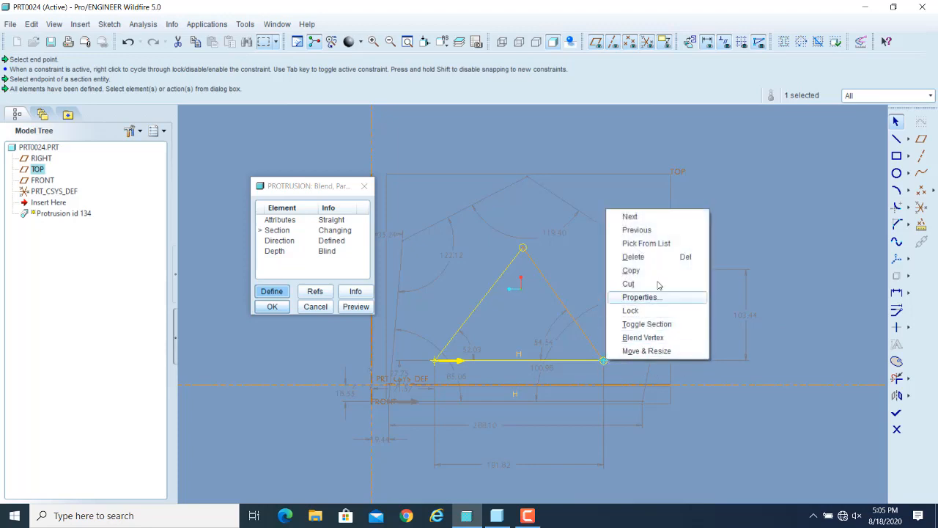
click(649, 243)
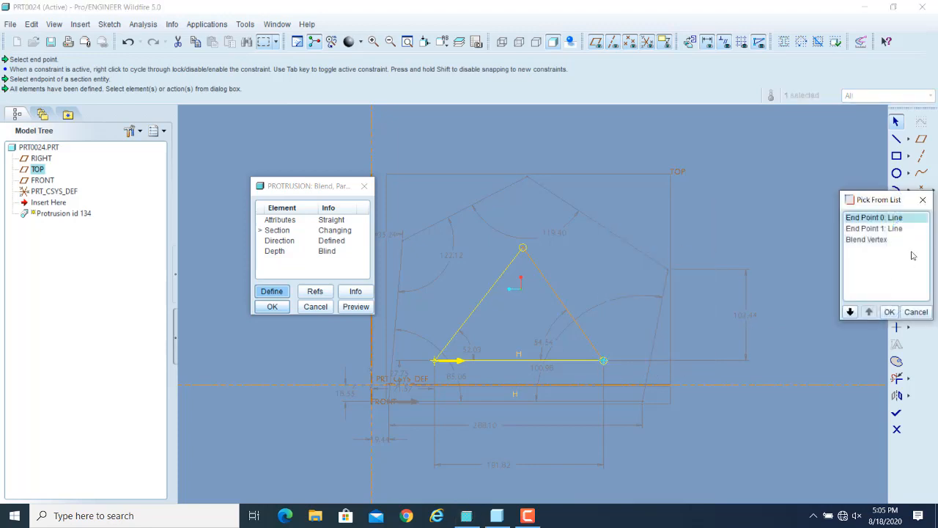
click(874, 240)
click(890, 312)
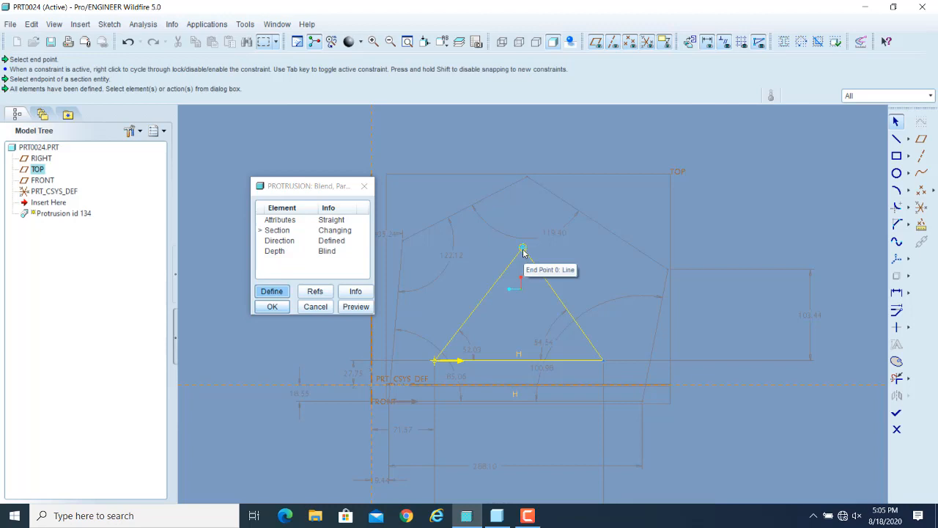
Add a second blend vertex at the triangle's apex and finish the section sketch.
click(524, 253)
right_click(522, 249)
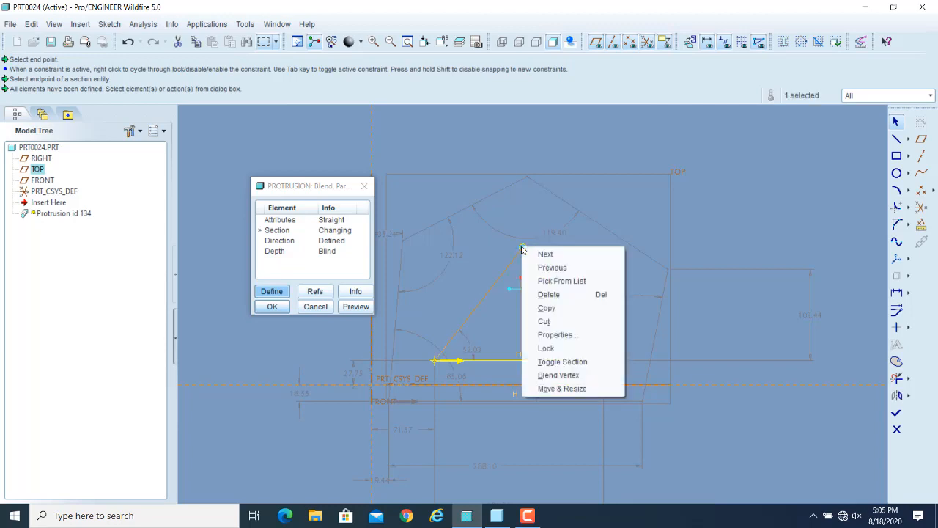
click(562, 378)
scroll(519, 283, up, 5)
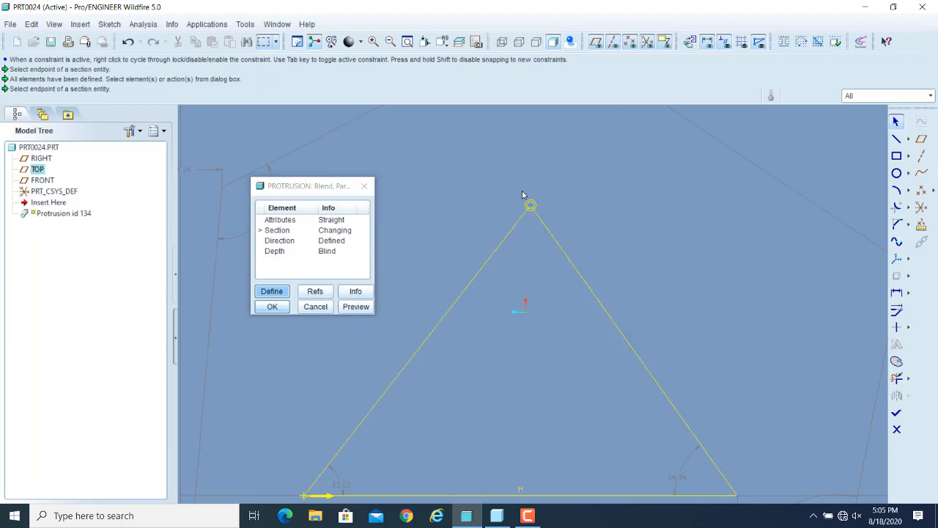
scroll(533, 220, down, 2)
scroll(534, 220, down, 2)
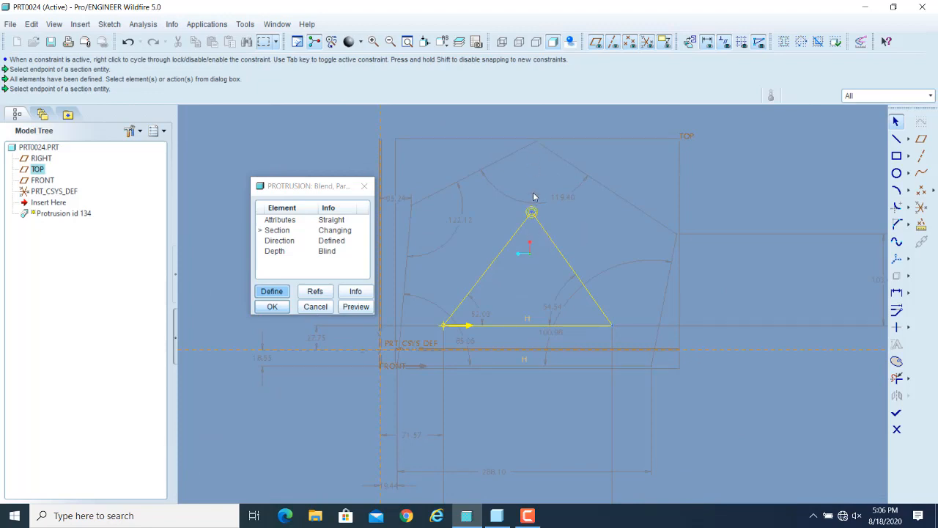
click(897, 413)
Preview the blend with both blend vertices at the apex and examine its faces from an angle.
click(356, 306)
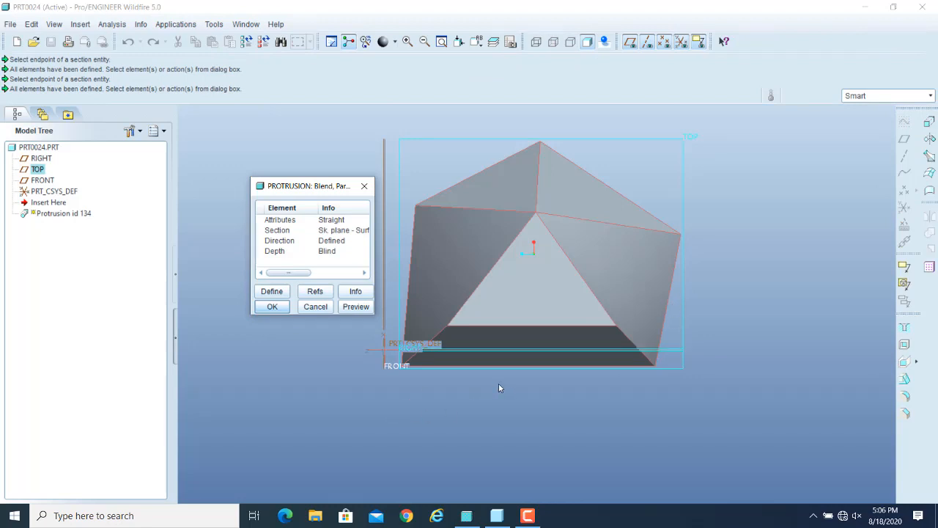
middle_drag(498, 388, 457, 447)
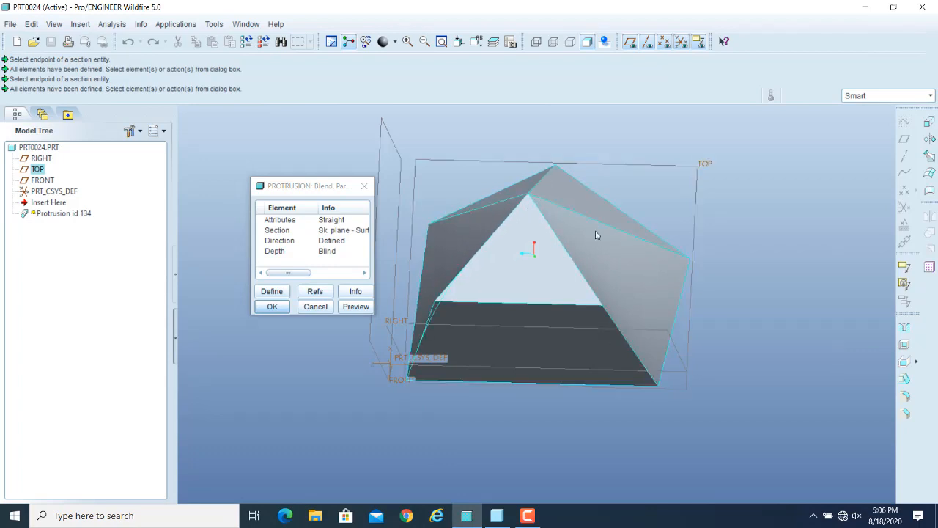
scroll(740, 293, down, 2)
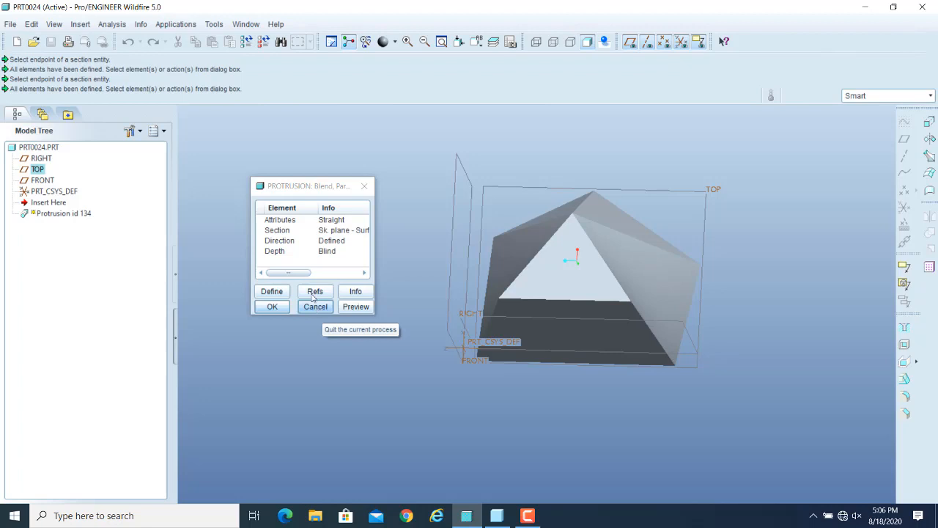
Redefine the blend's Section element and delete all sides of the pentagon in the first section.
double_click(287, 231)
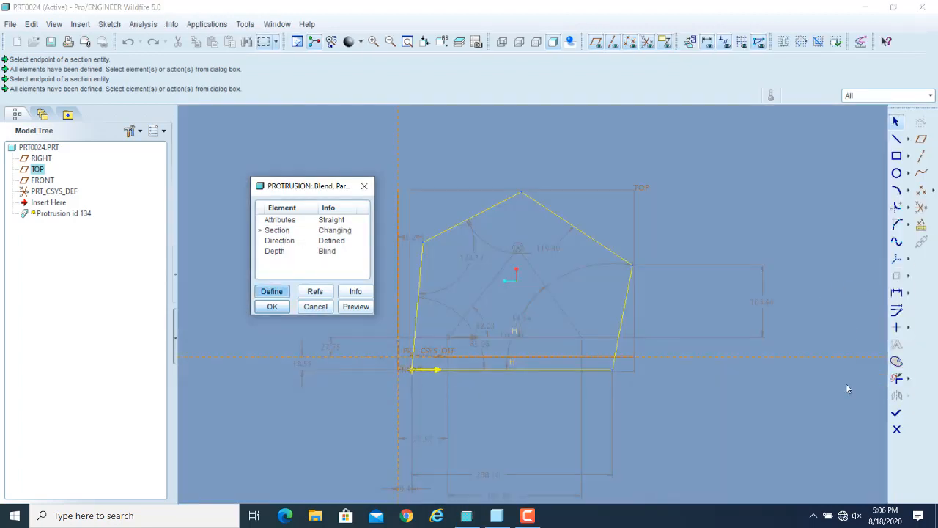
click(897, 378)
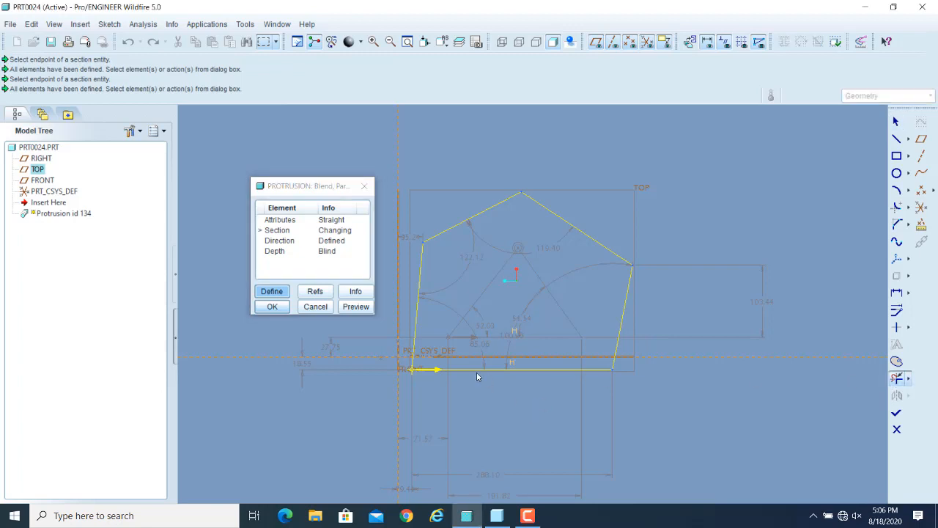
mouse_move(476, 376)
mouse_down()
mouse_move(423, 290)
mouse_move(466, 215)
mouse_move(621, 364)
mouse_move(599, 239)
mouse_move(708, 163)
mouse_up()
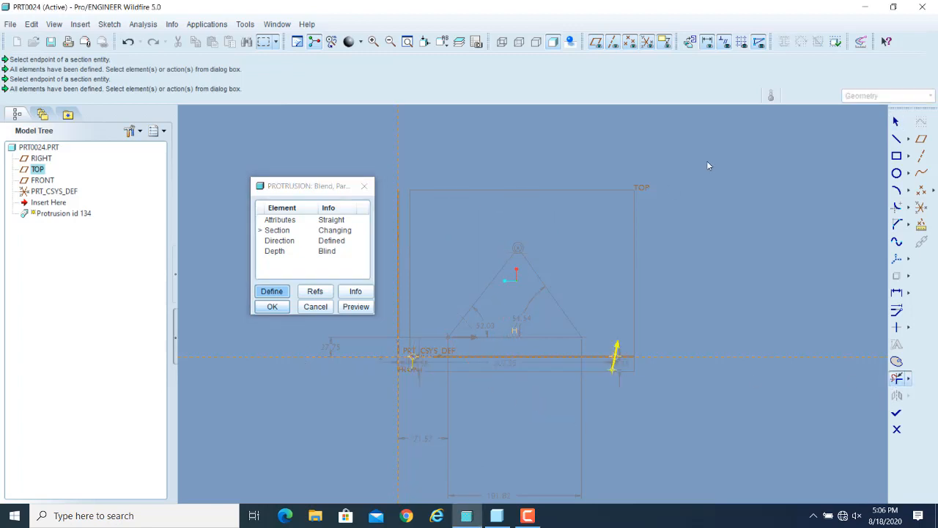
click(615, 359)
click(409, 361)
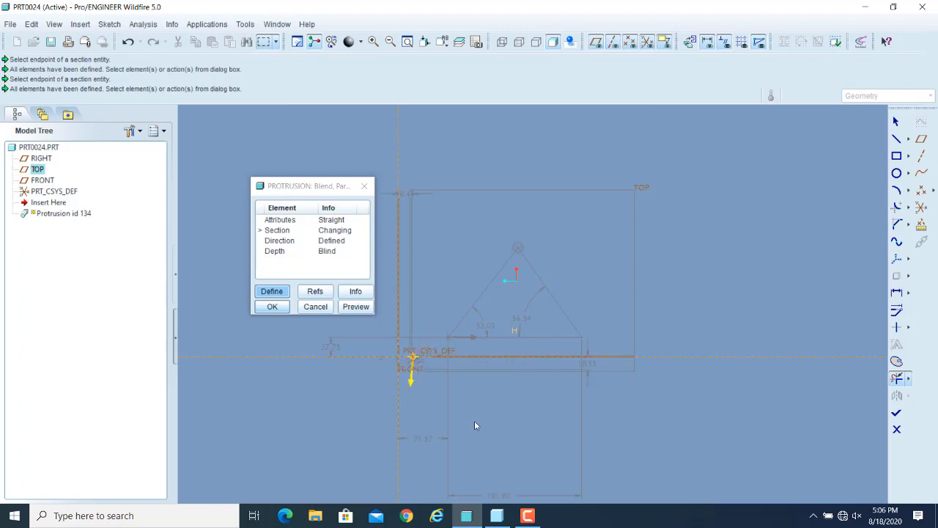
Sketch a circle around the triangle as the first section, centred inside the triangle and tangent to the vertical reference.
click(896, 173)
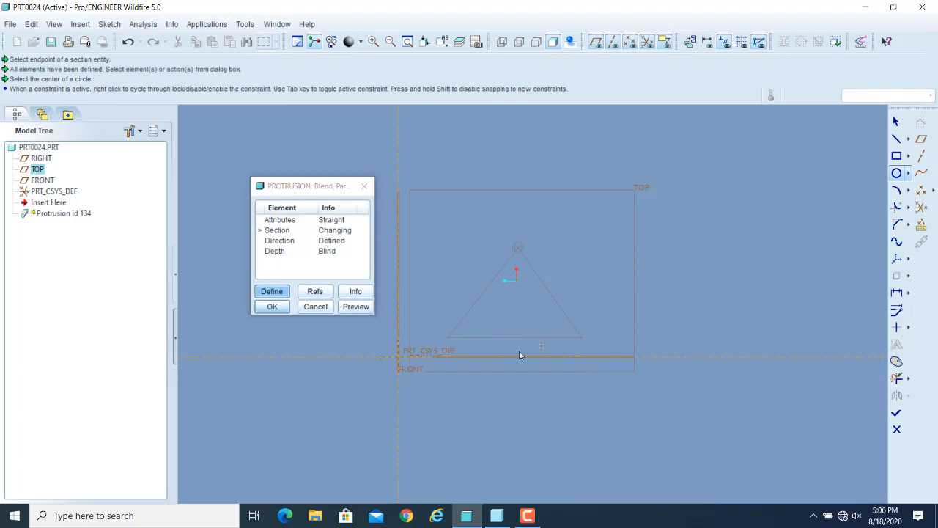
click(517, 301)
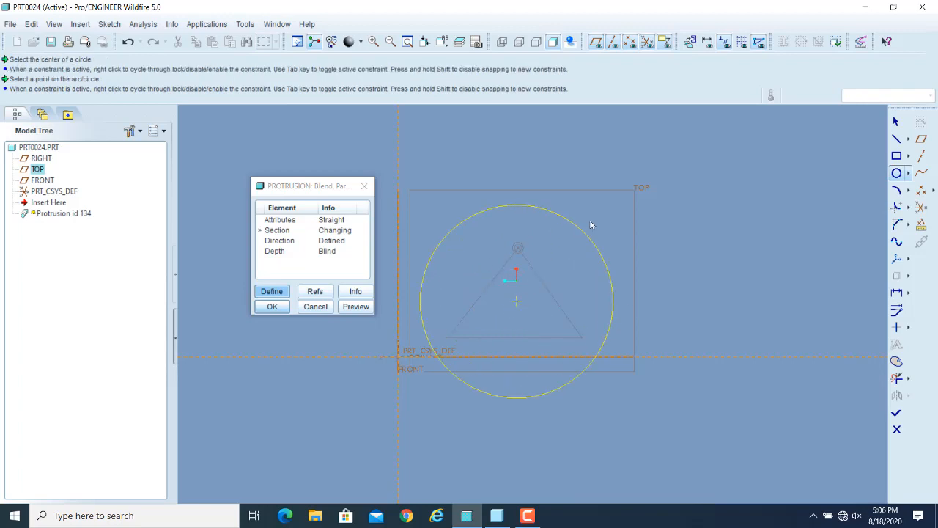
click(631, 267)
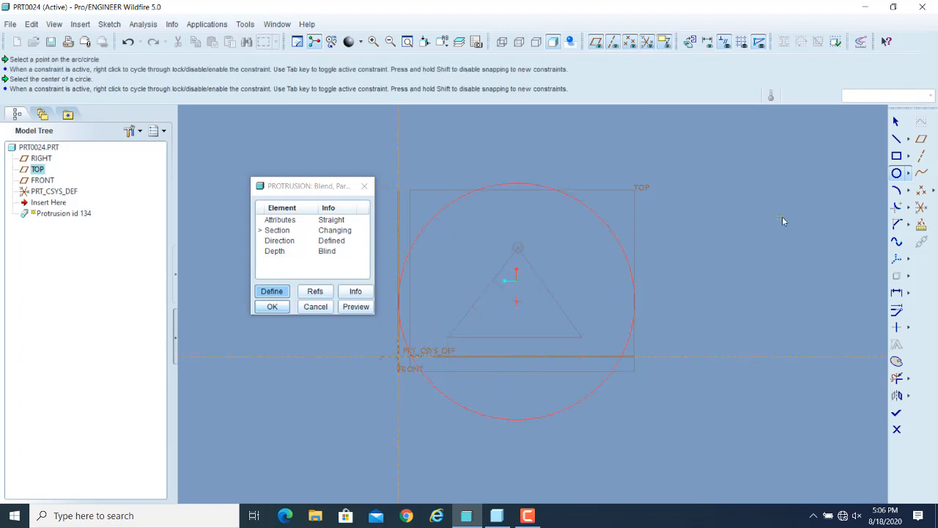
click(896, 121)
Toggle to the second section and delete the triangle's three sides together with its blend vertices.
right_click(689, 216)
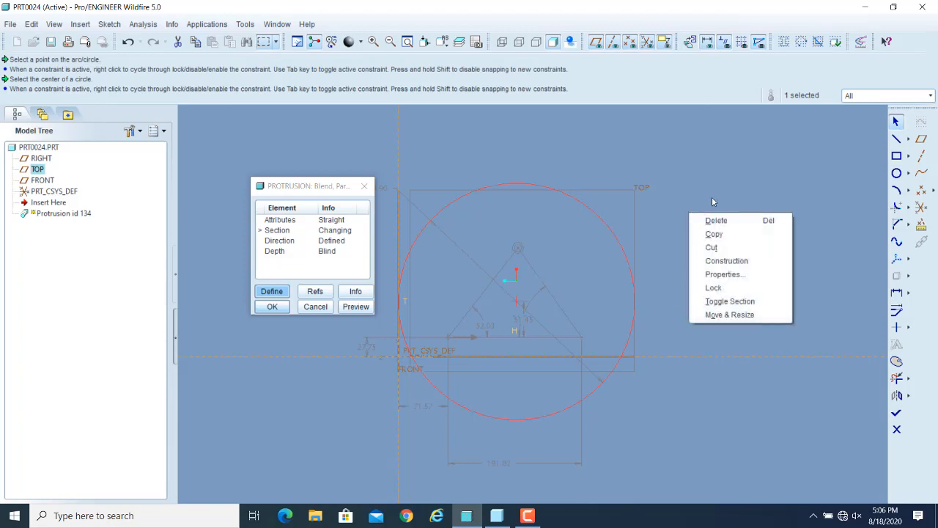
click(702, 185)
right_click(700, 192)
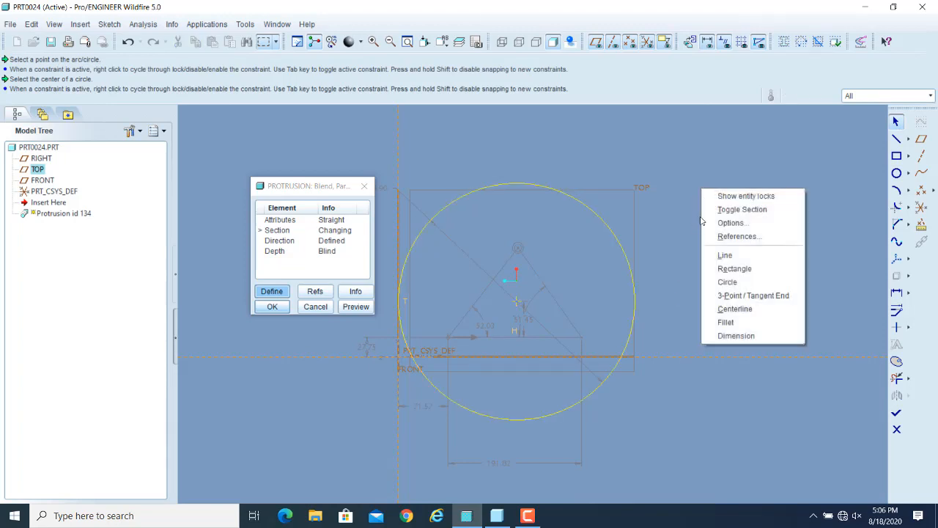
click(726, 207)
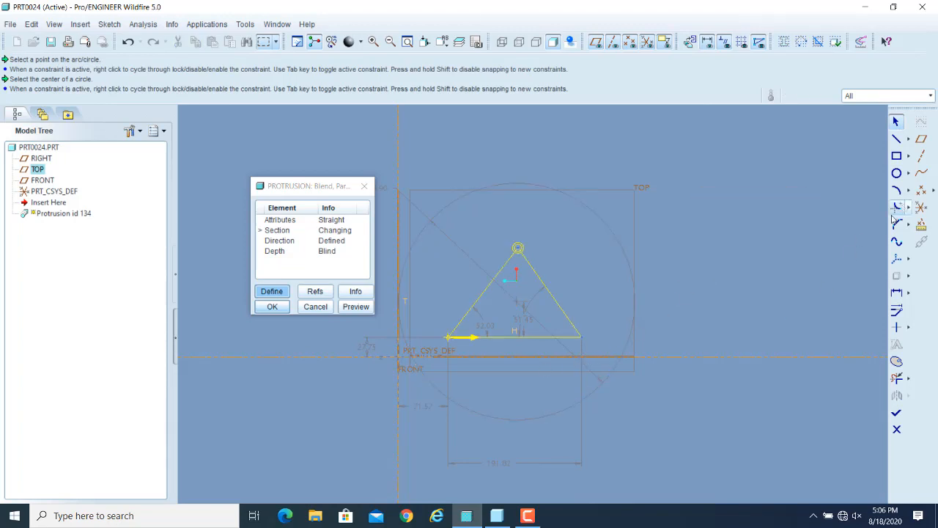
click(897, 378)
click(517, 260)
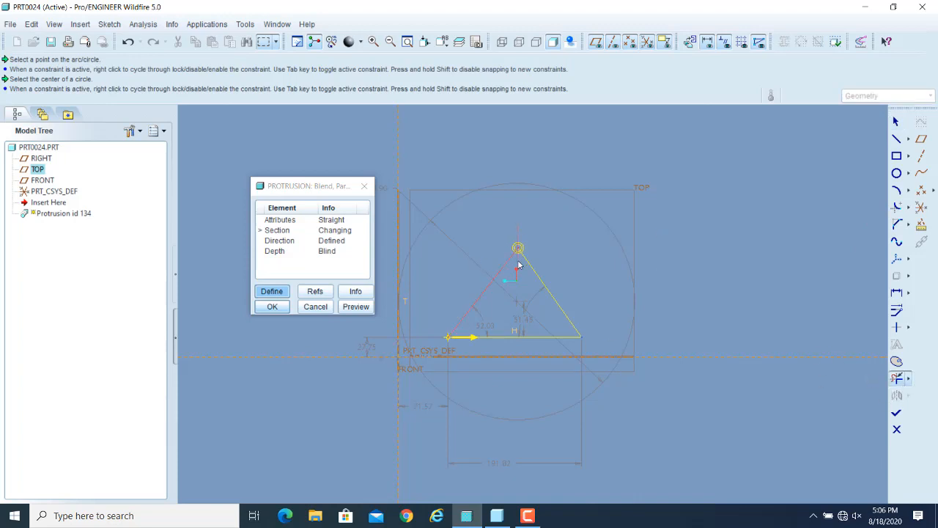
click(540, 272)
click(511, 334)
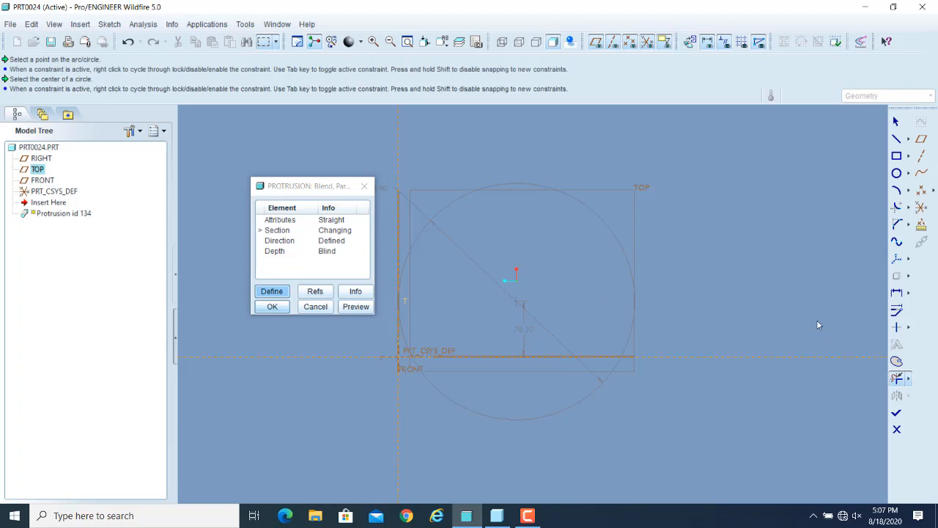
Place a single sketch point at the circle's centre as the second section and finish the sketch.
click(909, 262)
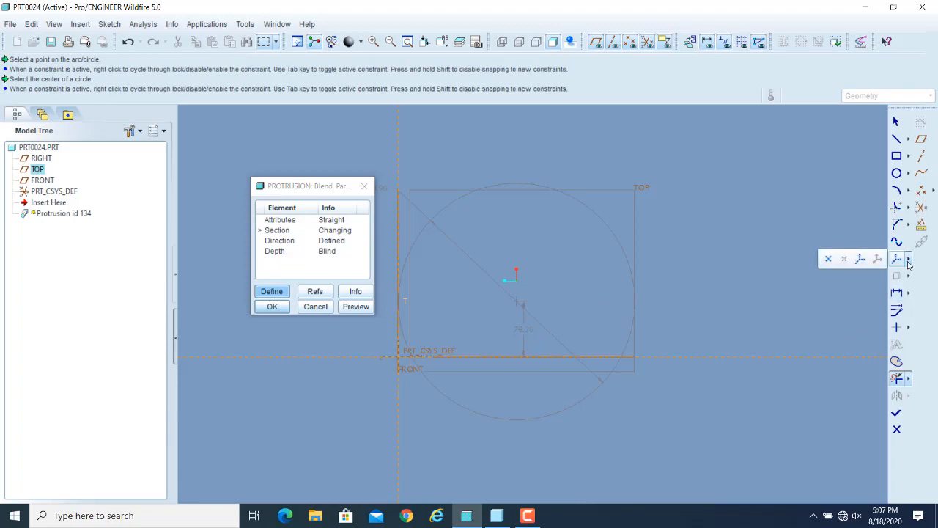
click(827, 260)
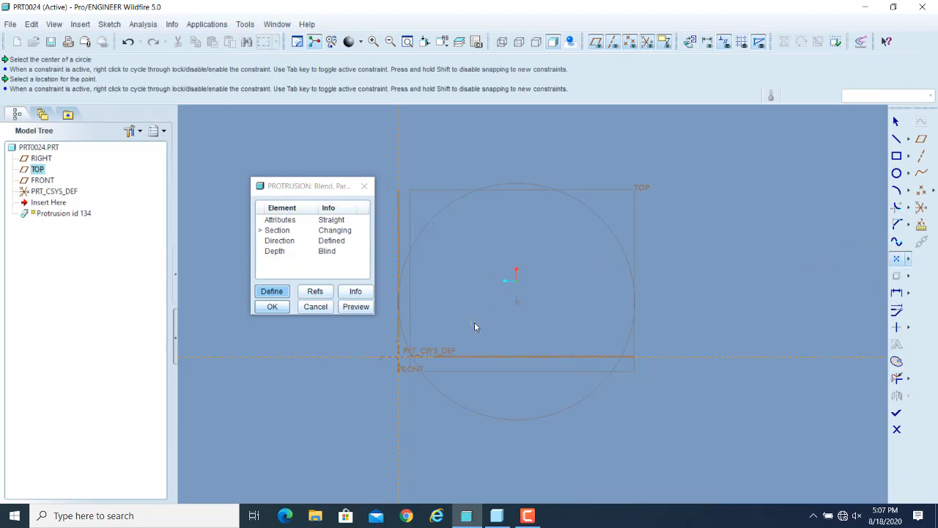
click(517, 301)
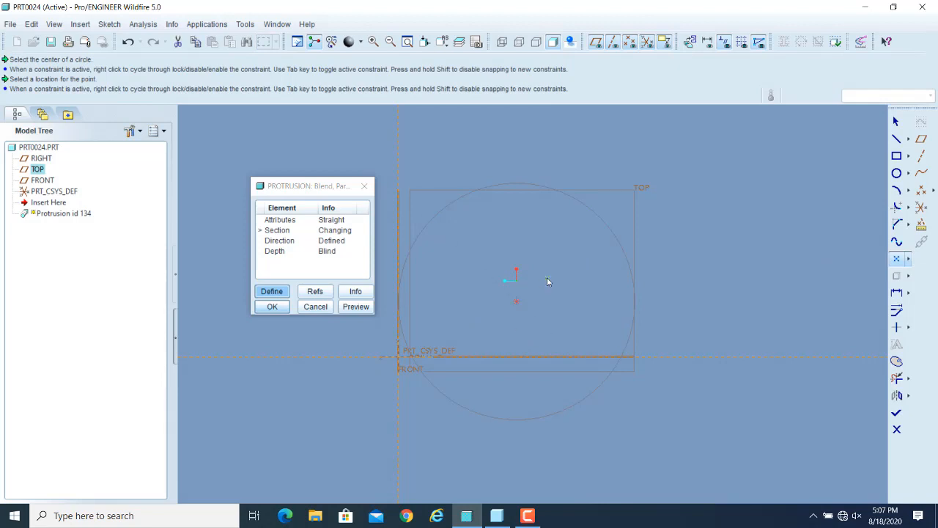
click(897, 122)
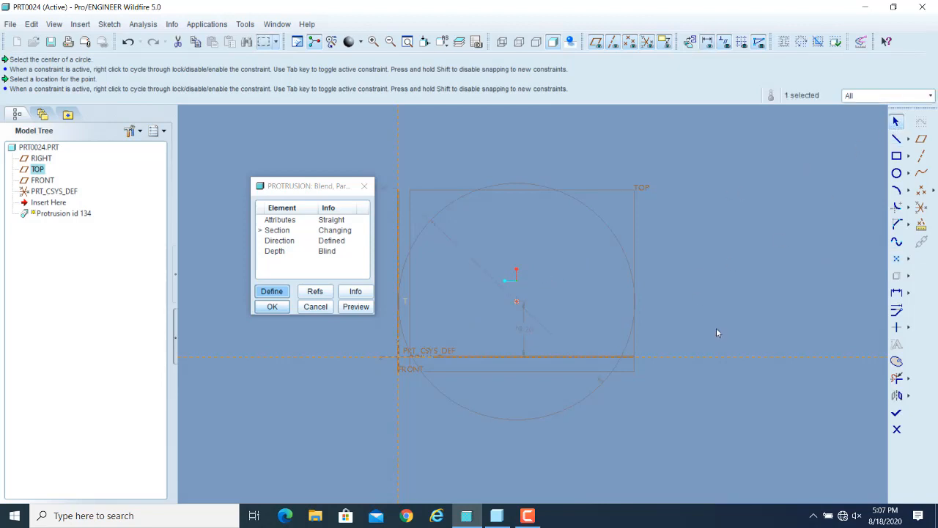
click(895, 414)
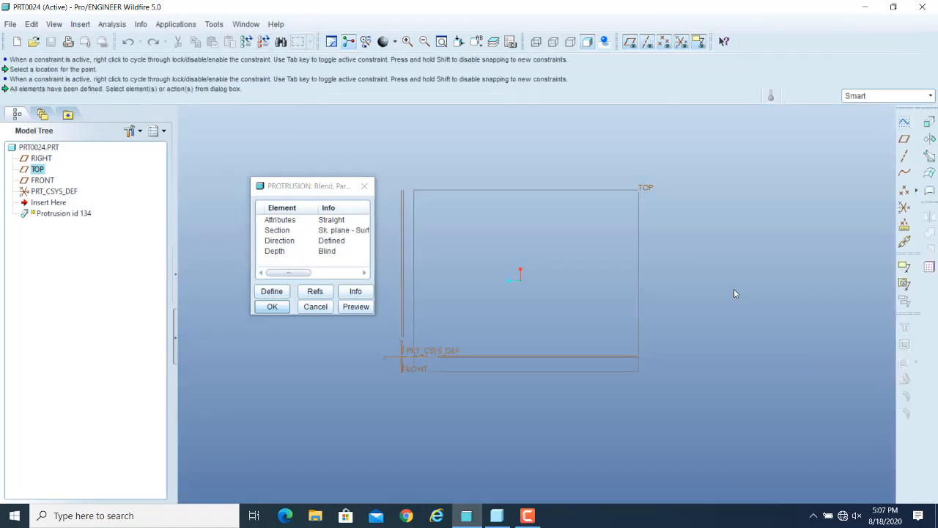
Preview the circle-to-point blend and examine its shape from an angle and from above the apex.
click(356, 306)
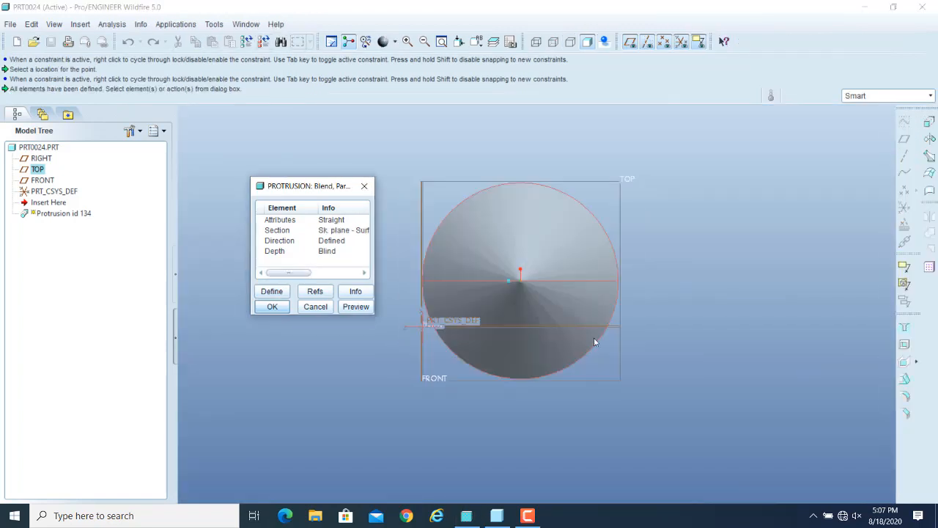
middle_drag(657, 346, 694, 250)
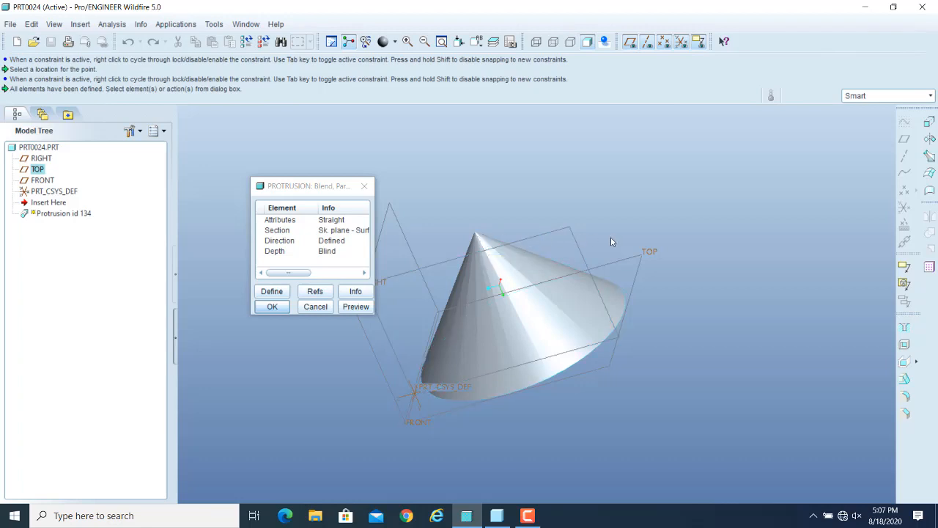
middle_drag(624, 250, 654, 279)
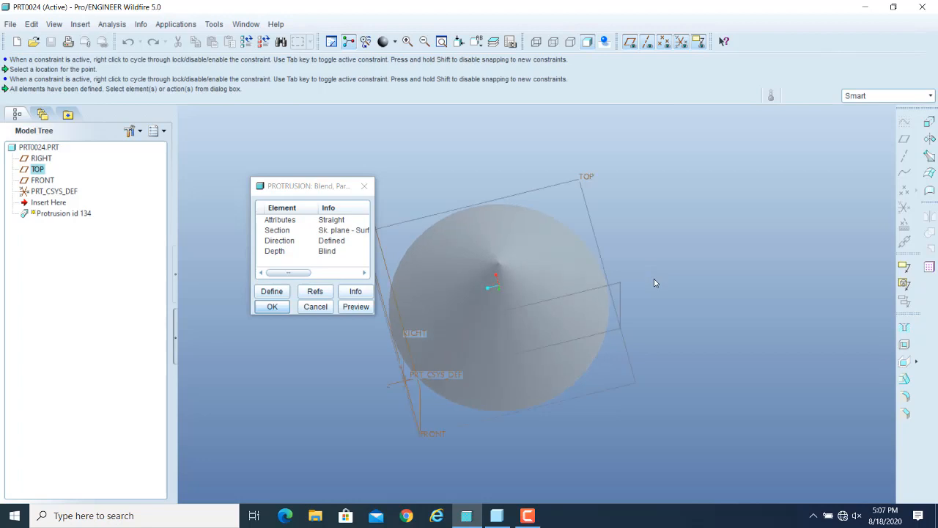
Redefine the Section element, replace the circle with a rectangle around the apex point, and finish the sketch.
double_click(277, 231)
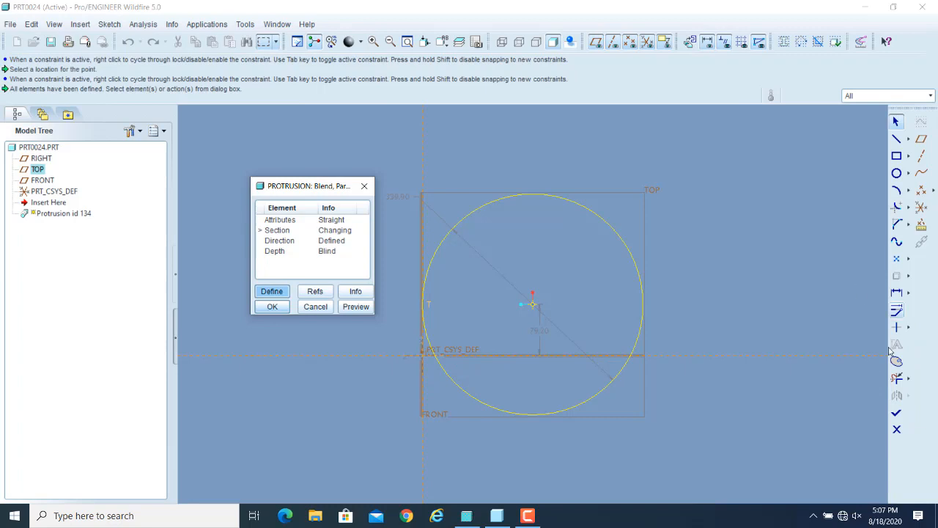
click(897, 377)
mouse_move(606, 202)
mouse_down()
mouse_move(458, 389)
mouse_move(439, 395)
mouse_move(506, 304)
mouse_move(628, 304)
mouse_move(635, 294)
mouse_up()
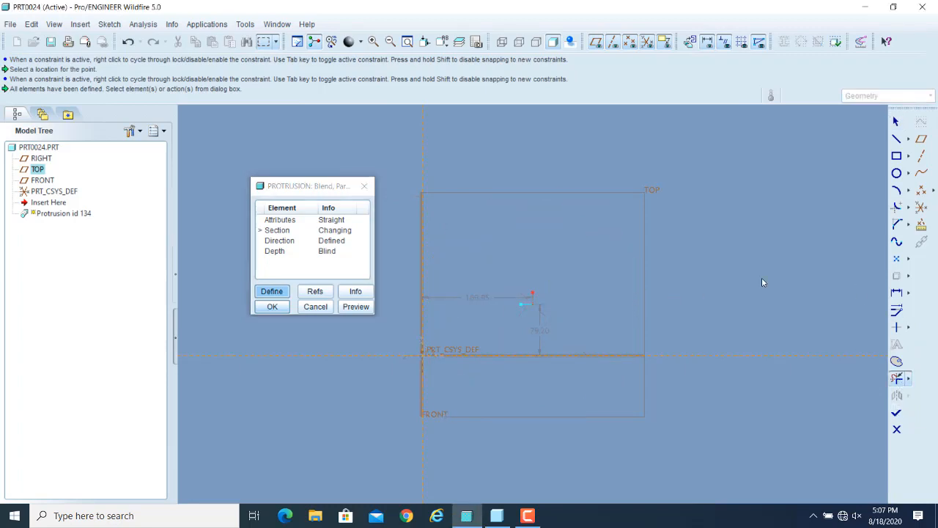
click(895, 158)
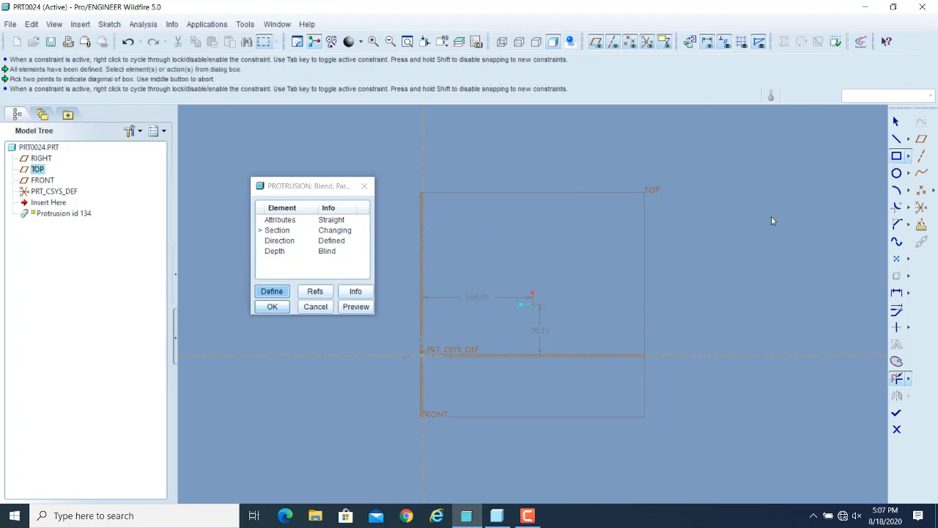
click(452, 372)
click(660, 239)
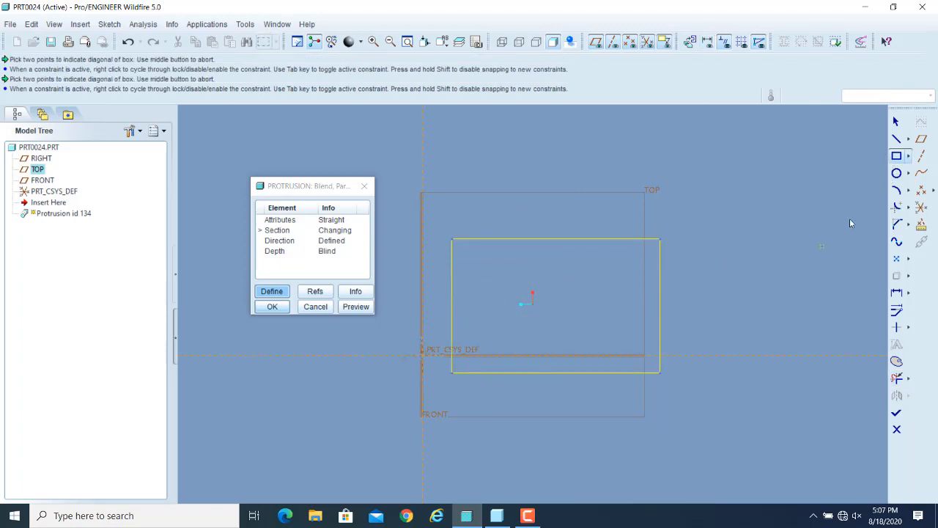
click(896, 121)
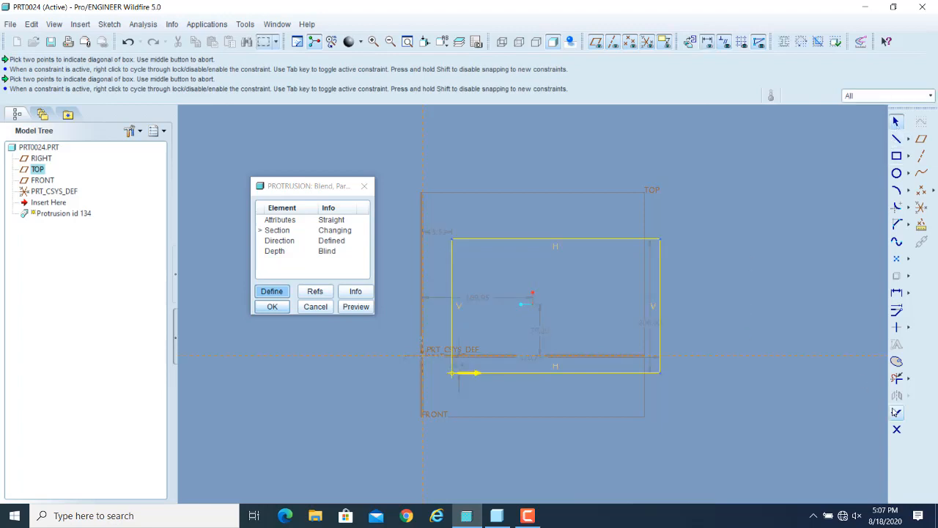
click(896, 412)
Preview the rectangle-to-point blend, examine its faces from an angle, and complete the protrusion.
click(355, 306)
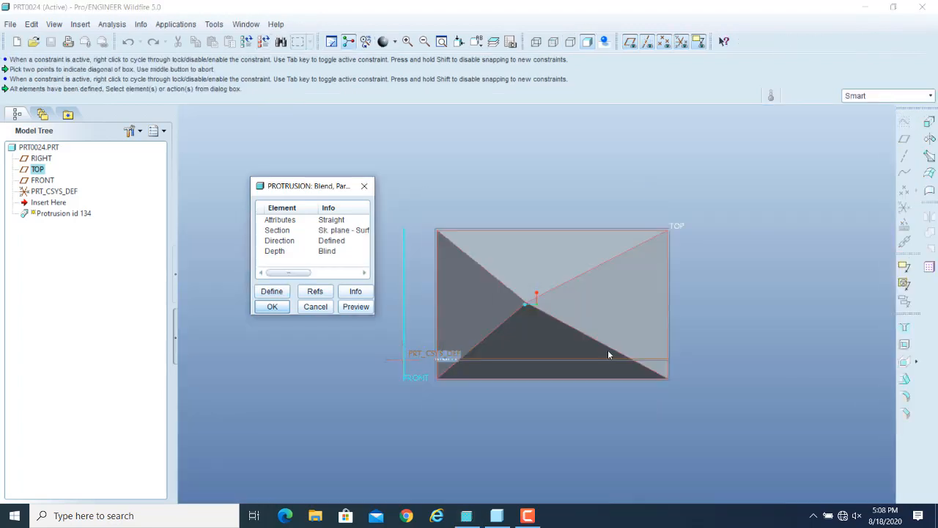
mouse_move(608, 355)
middle_down()
mouse_move(635, 237)
mouse_move(623, 255)
mouse_move(506, 276)
middle_up()
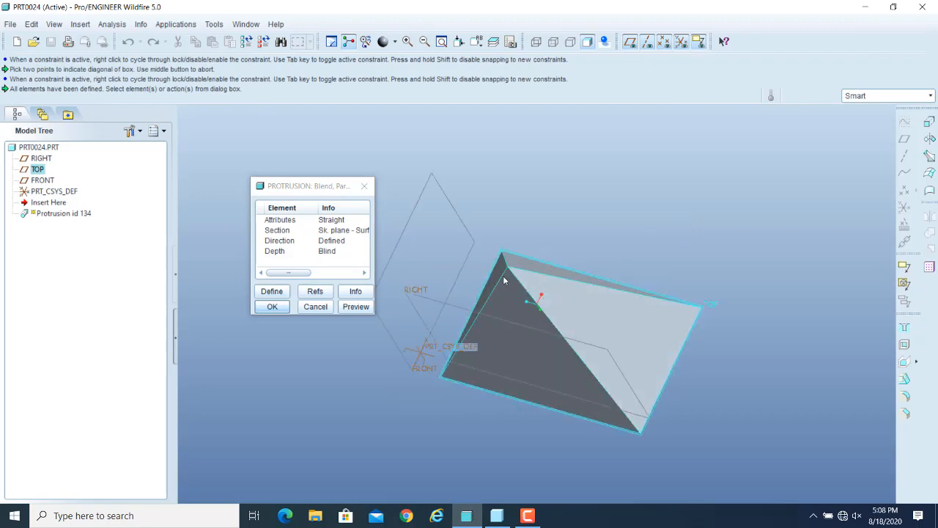
mouse_move(767, 389)
middle_down()
mouse_move(798, 361)
mouse_move(813, 382)
middle_up()
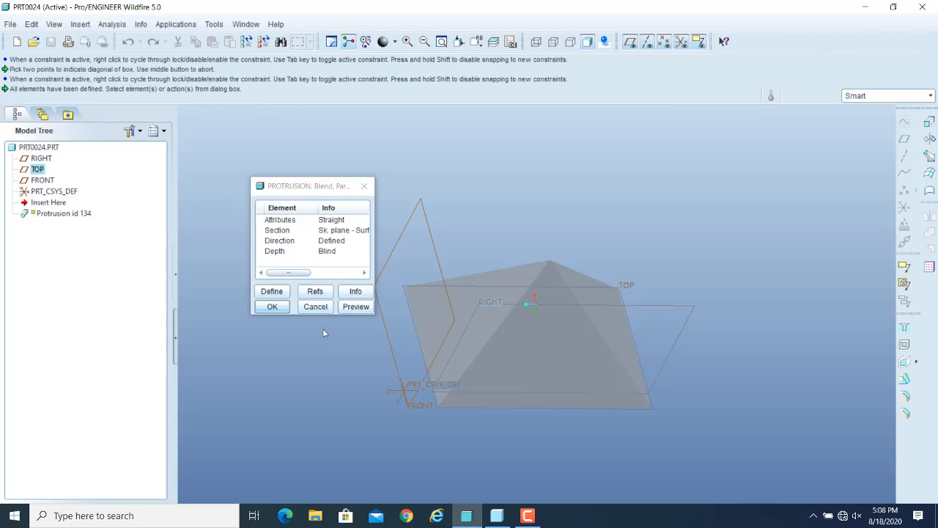
click(286, 307)
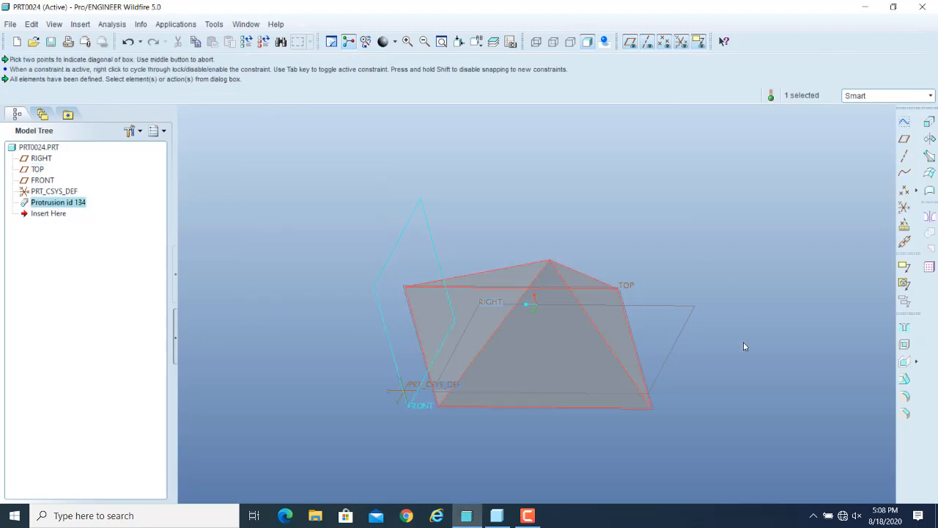
click(528, 516)
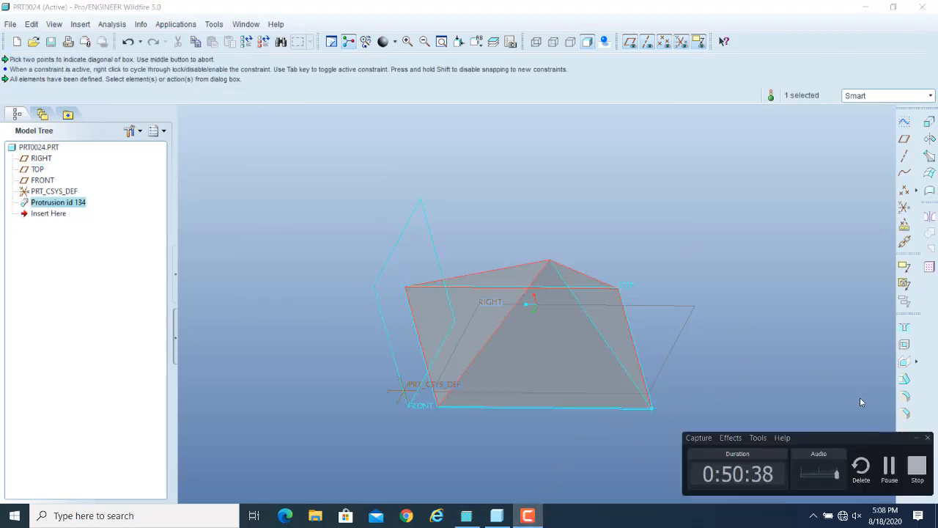